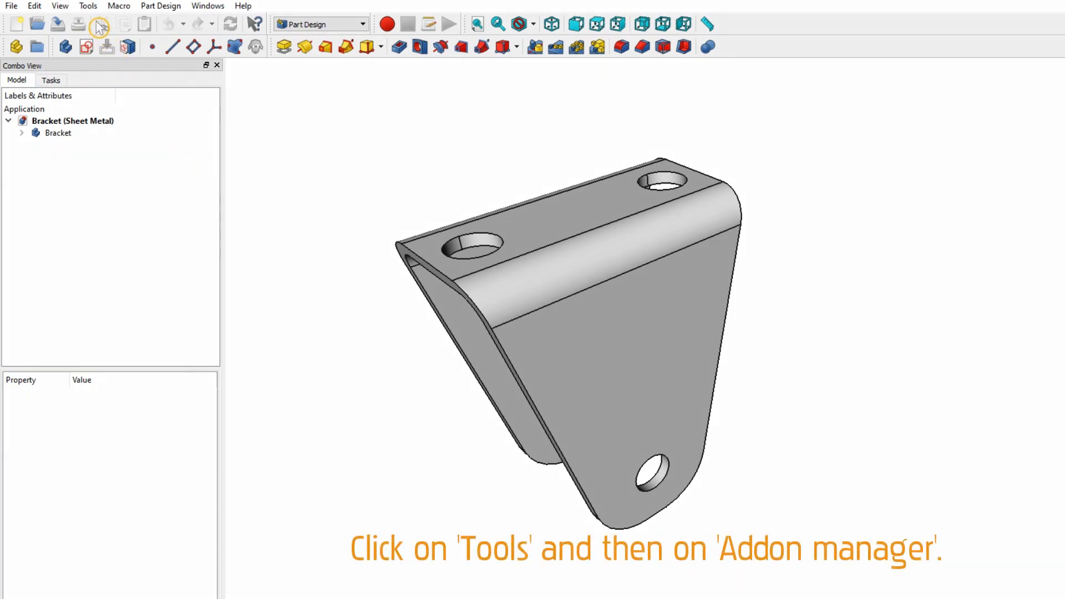
- Install or update the sheetmetal workbench through the Addon manager, acknowledge the restart notice and close the manager
click(87, 7)
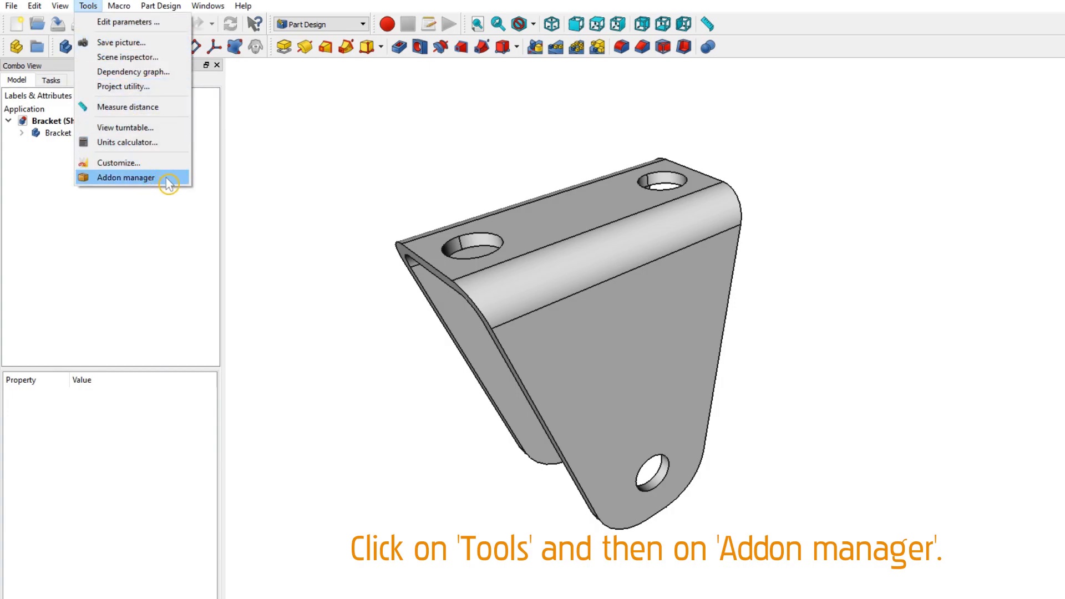
click(127, 177)
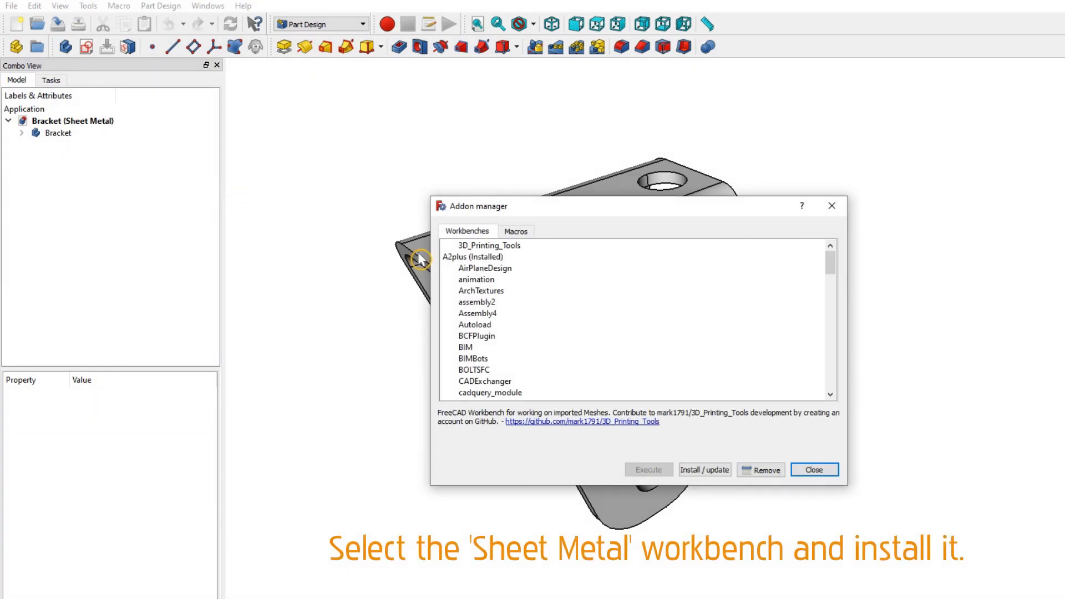
scroll(551, 326, down, 12)
scroll(543, 337, down, 7)
scroll(541, 338, down, 2)
click(548, 326)
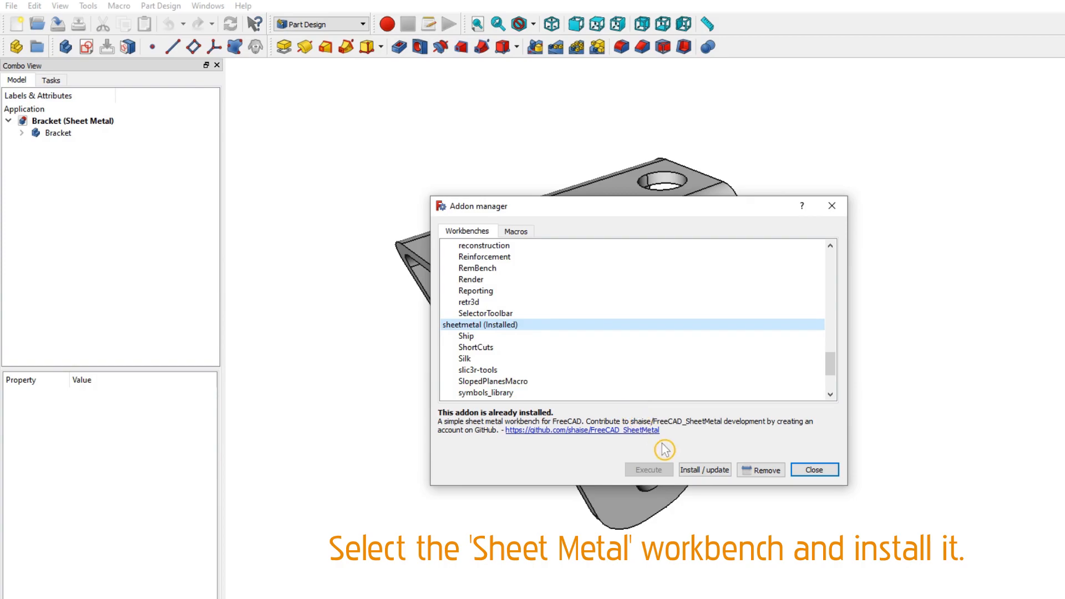
click(700, 474)
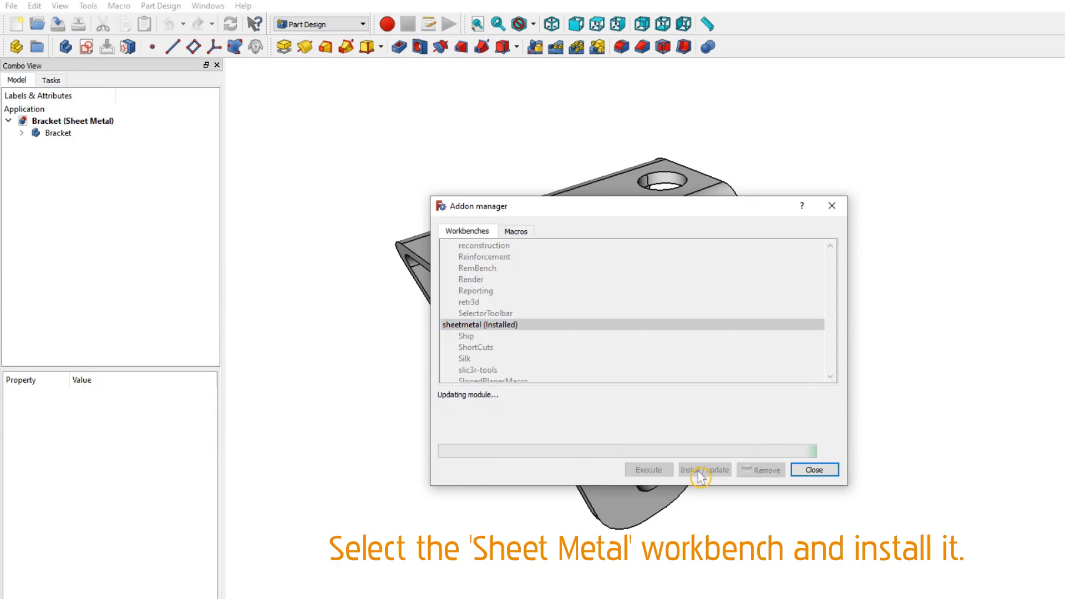
click(810, 470)
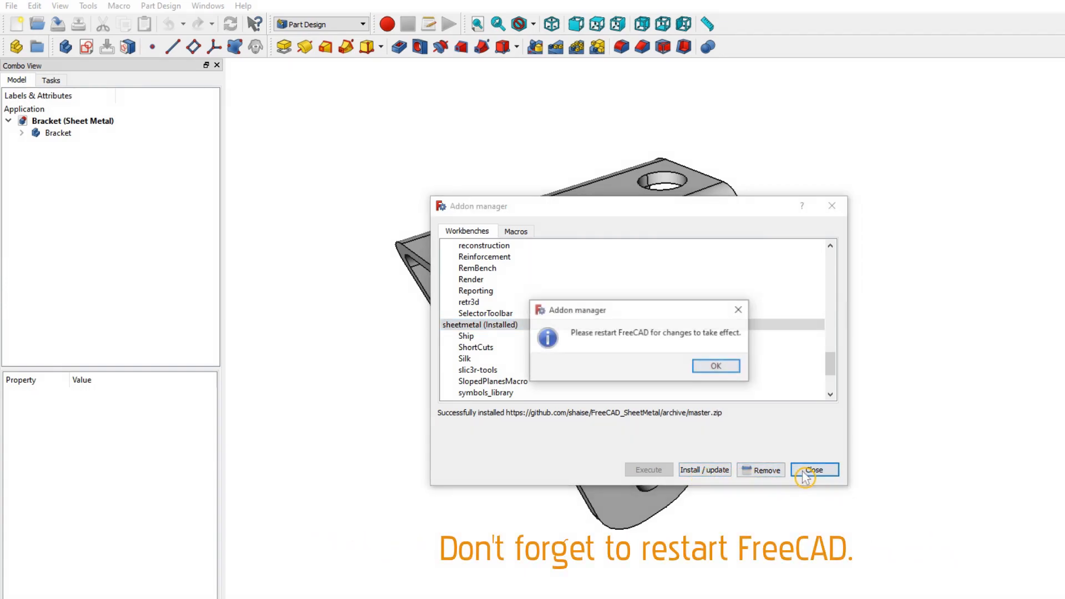
click(730, 368)
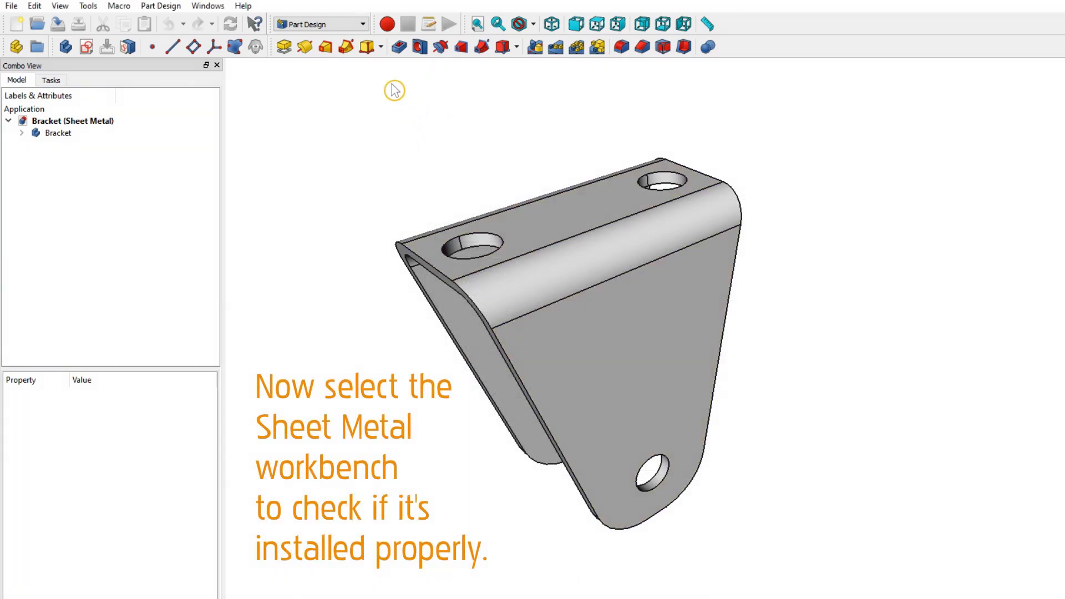
- Check the Sheet Metal workbench by switching to it, and return to the Part Design workbench
click(344, 24)
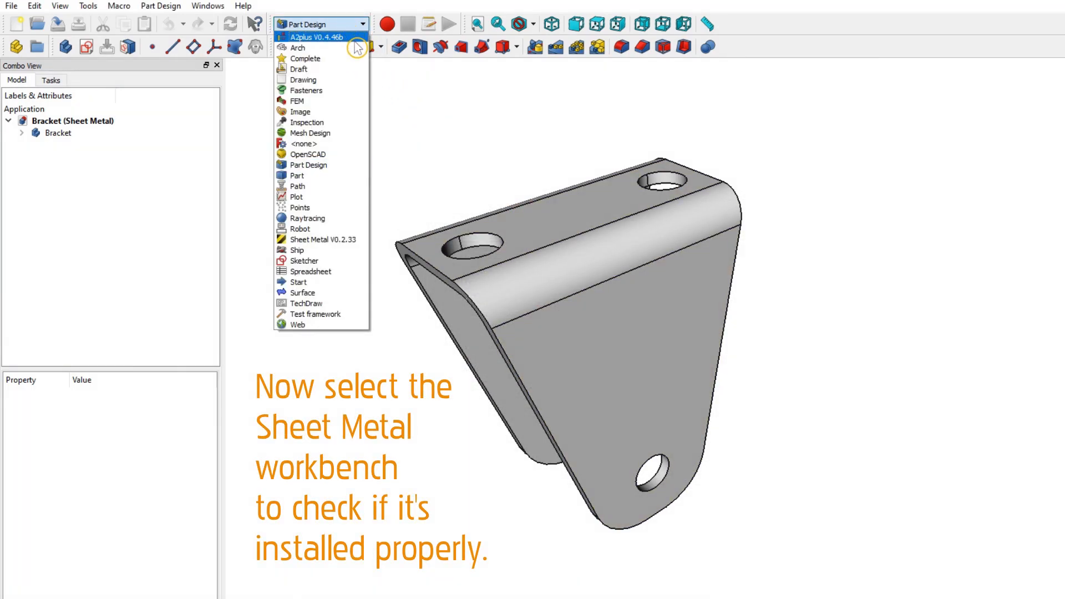
click(339, 240)
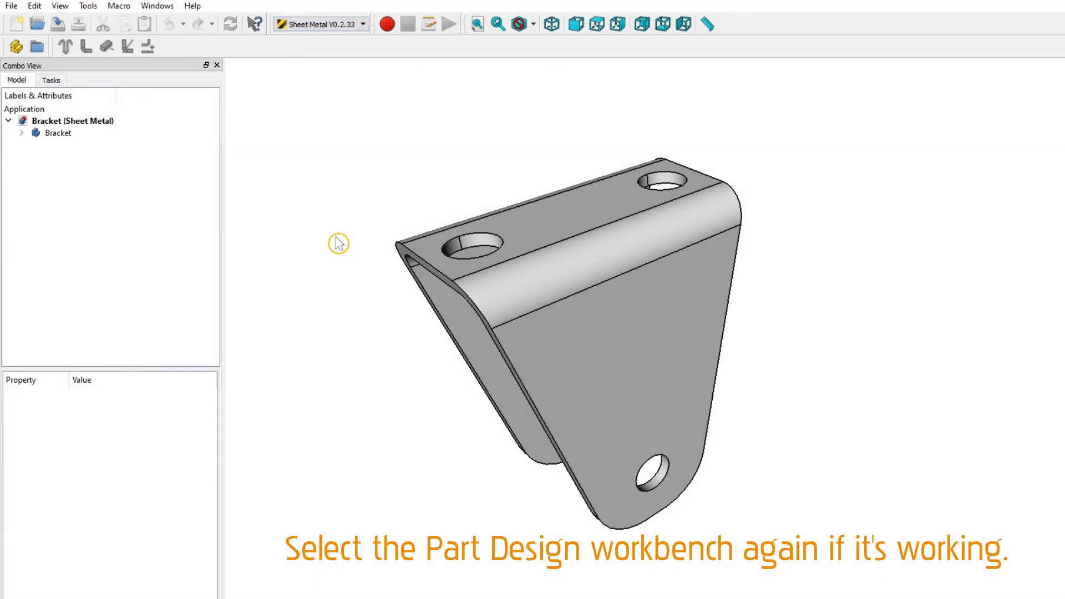
click(321, 23)
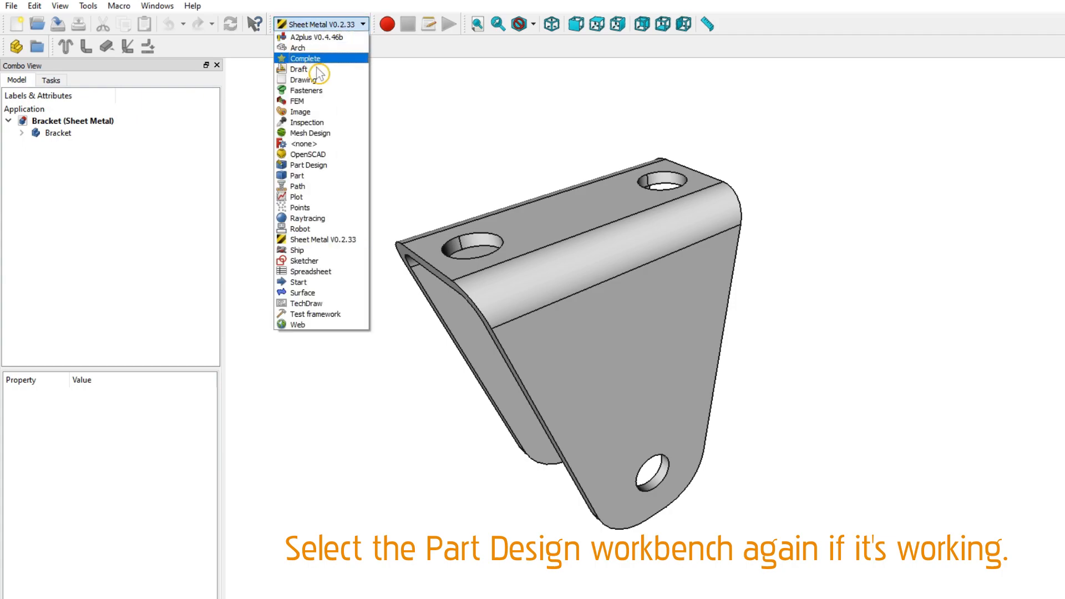
click(345, 166)
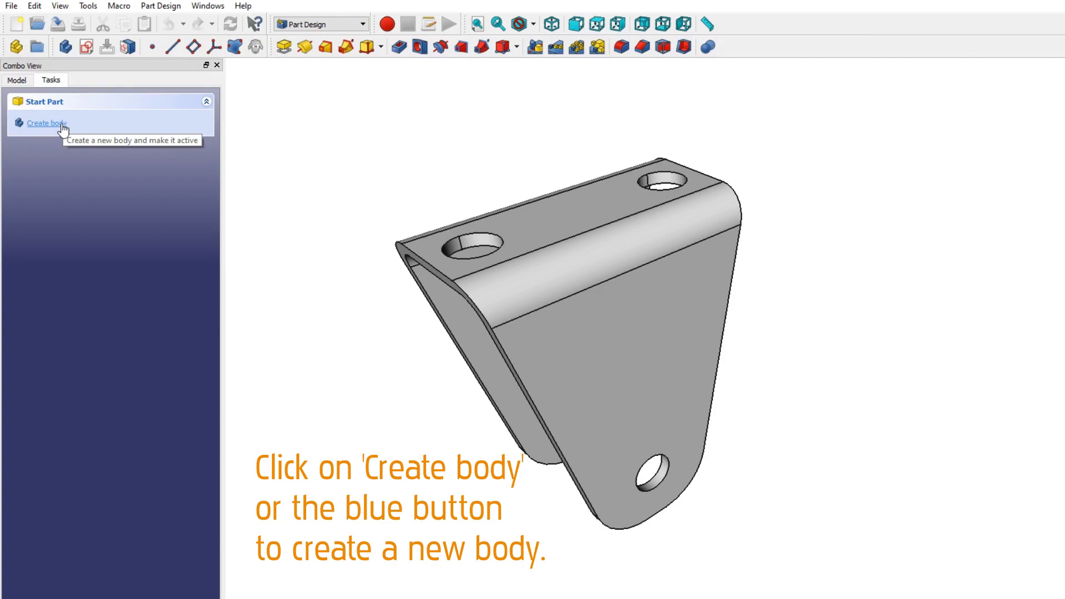
- Create a new body and rename it Bracket (Sheet Metal) in the model tree
click(65, 48)
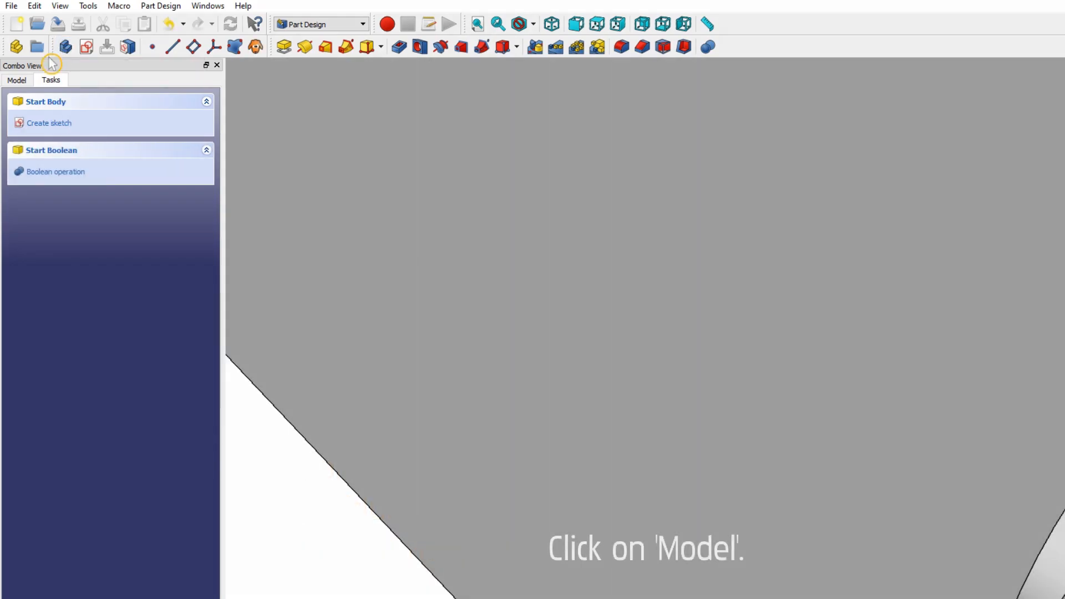
click(17, 81)
scroll(499, 373, down, 5)
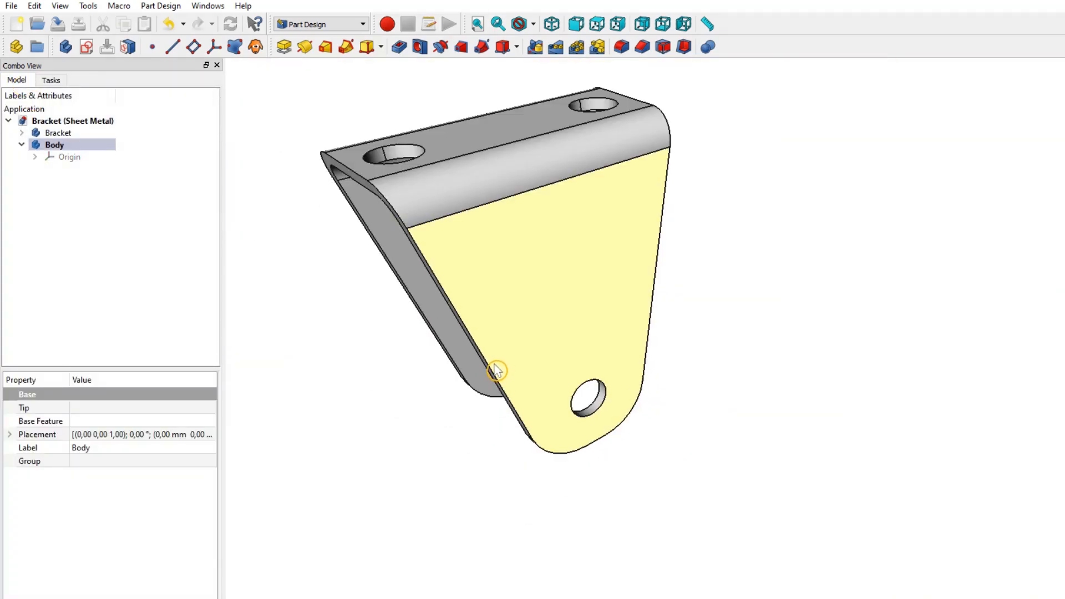
middle_drag(299, 257, 330, 313)
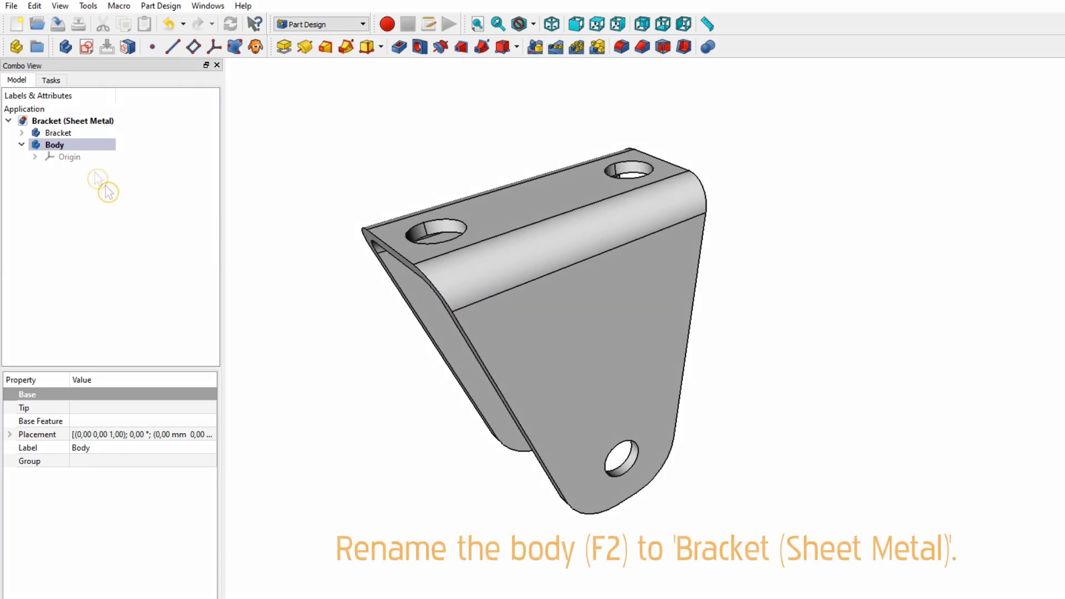
click(75, 147)
key(F2)
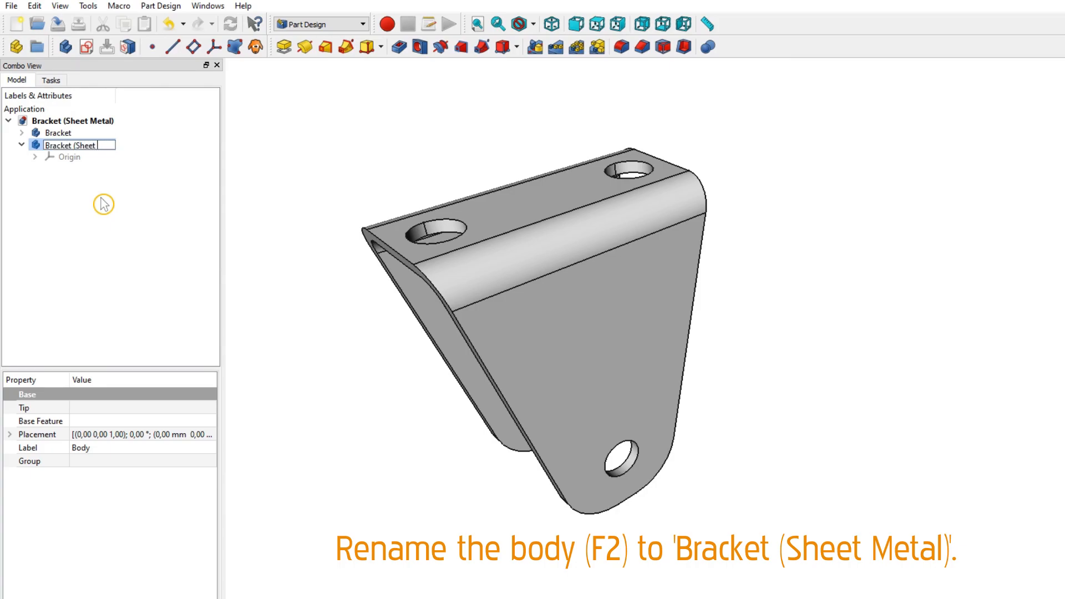
text(Bracket (Sheet Metal))
key(Return)
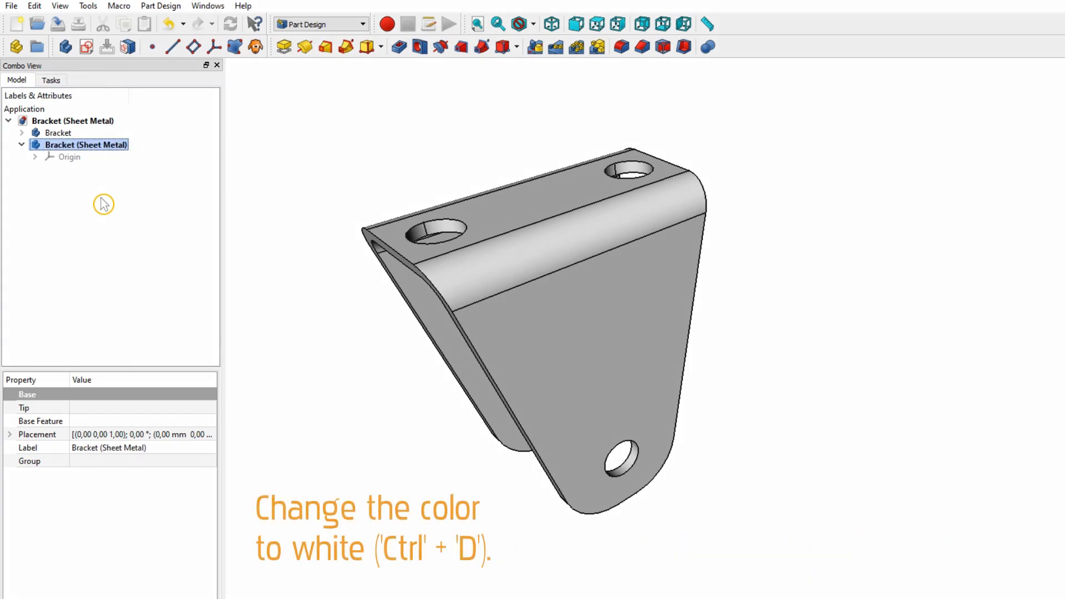
- Set the shape color of the Bracket (Sheet Metal) body to white (#ffffff)
key(ctrl+d)
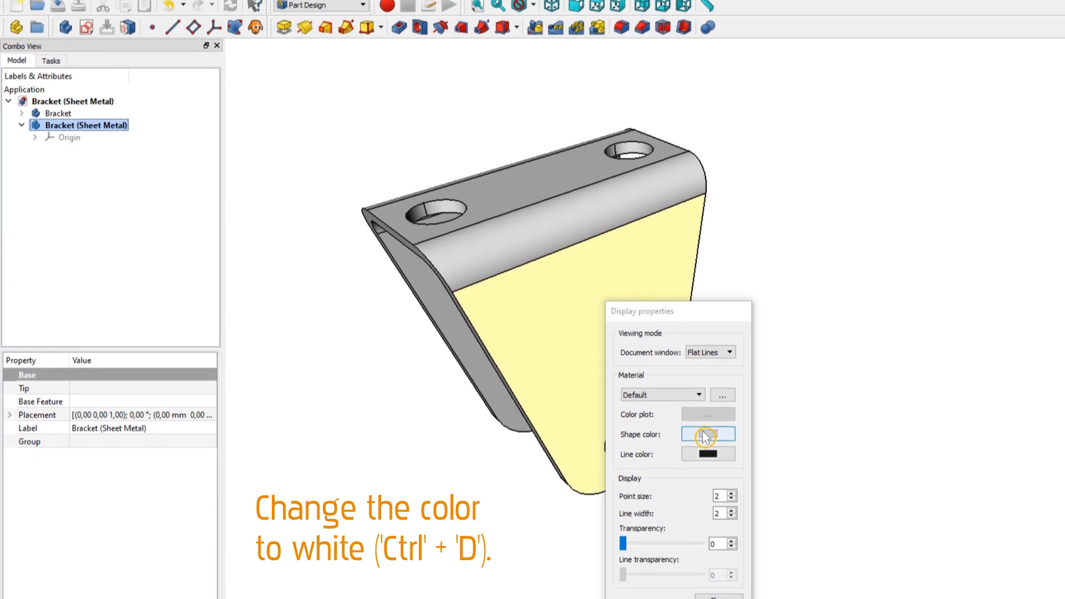
click(705, 436)
click(651, 442)
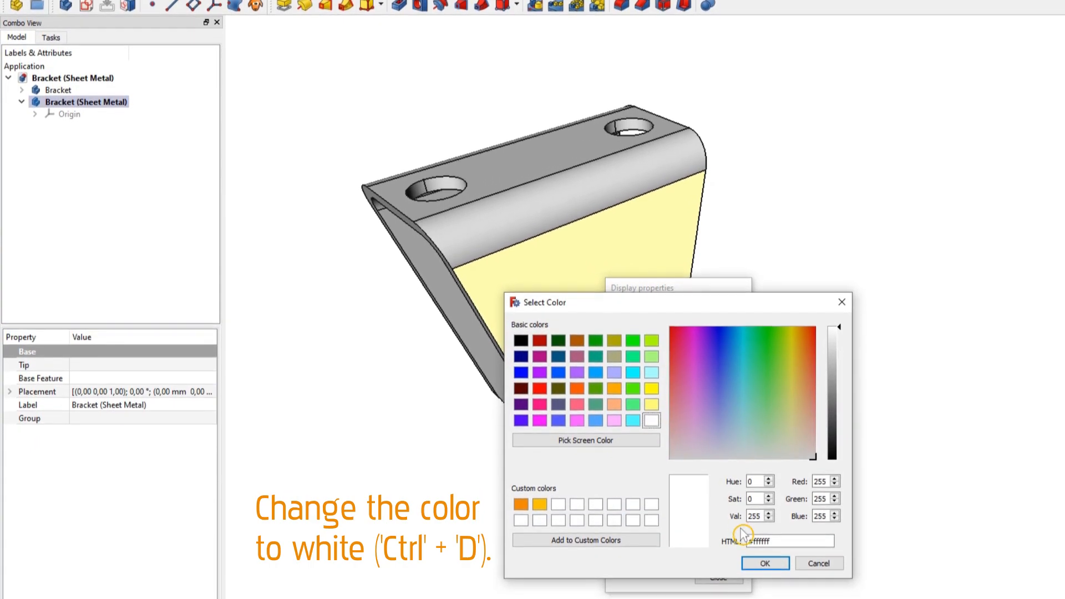
click(765, 563)
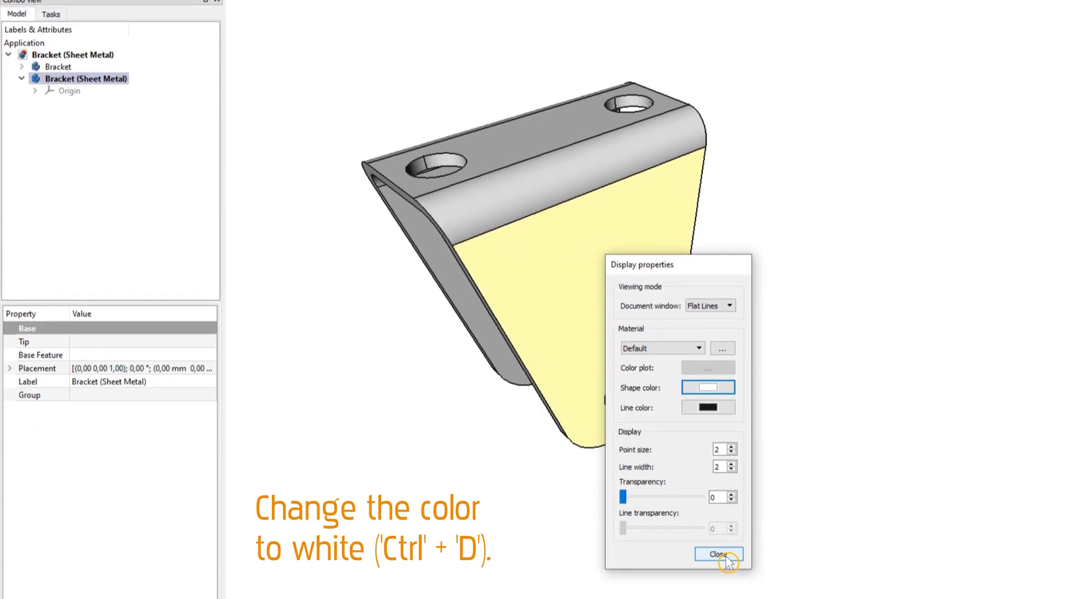
click(726, 556)
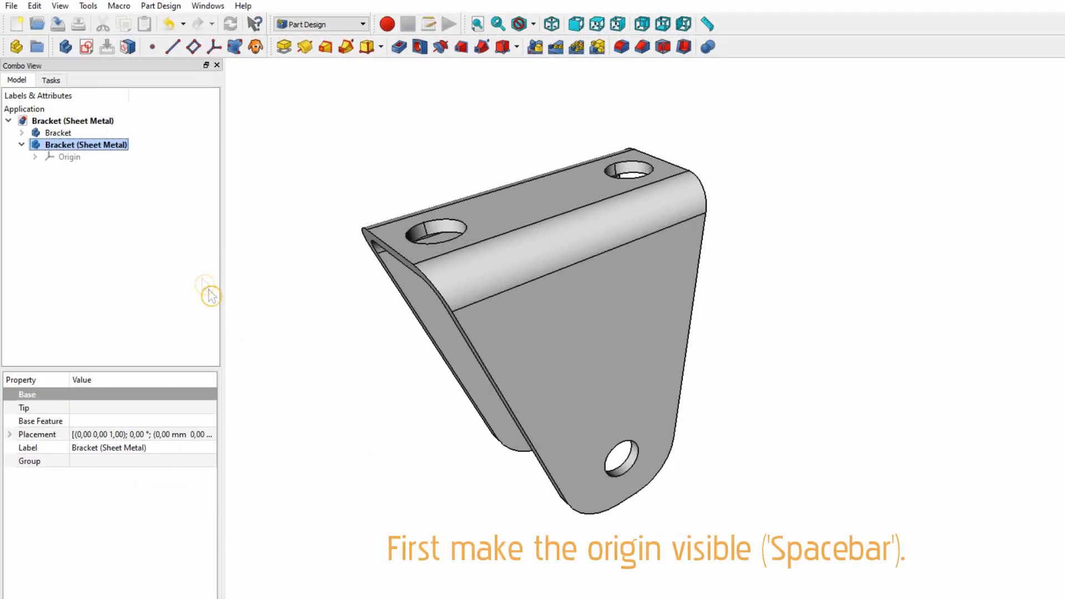
- Make the origin of the Bracket (Sheet Metal) body visible and select its XY plane
click(71, 157)
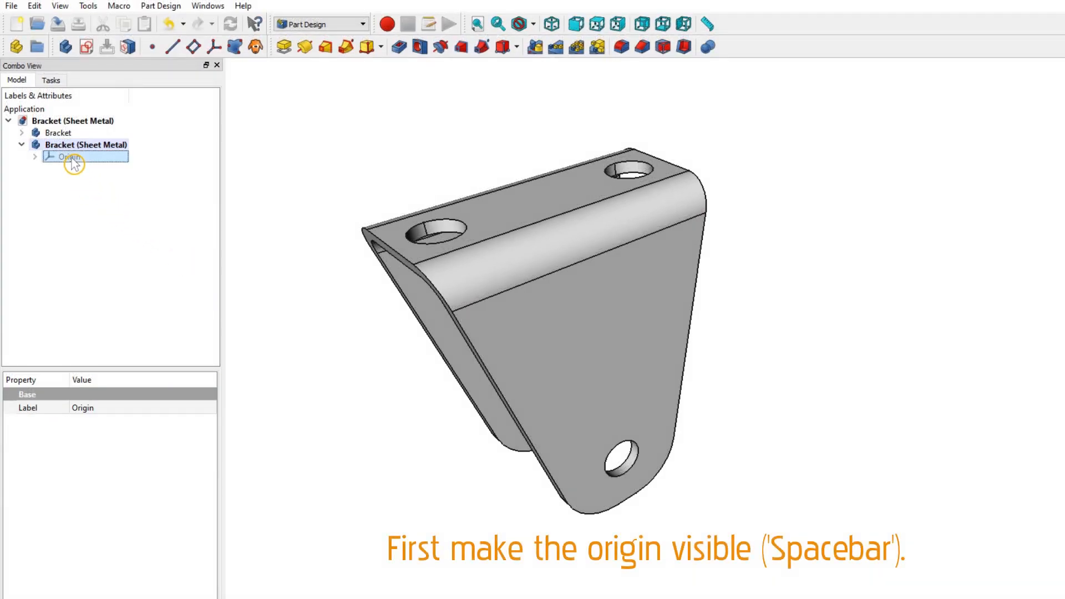
middle_drag(373, 440, 514, 433)
middle_drag(800, 489, 837, 468)
click(672, 450)
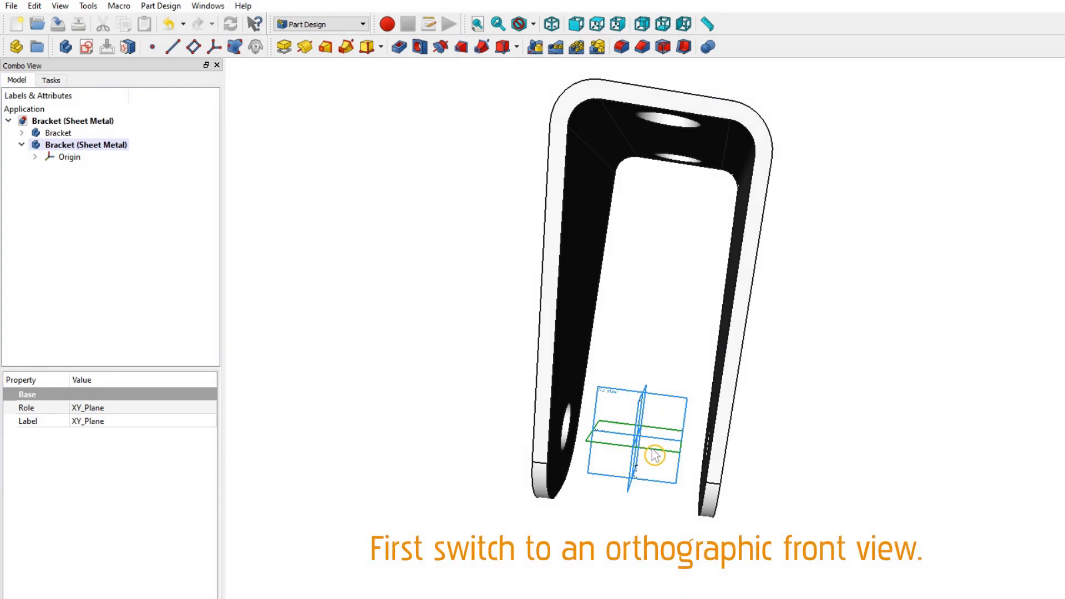
- Switch the 3D view to an orthographic projection seen from the front
click(1045, 151)
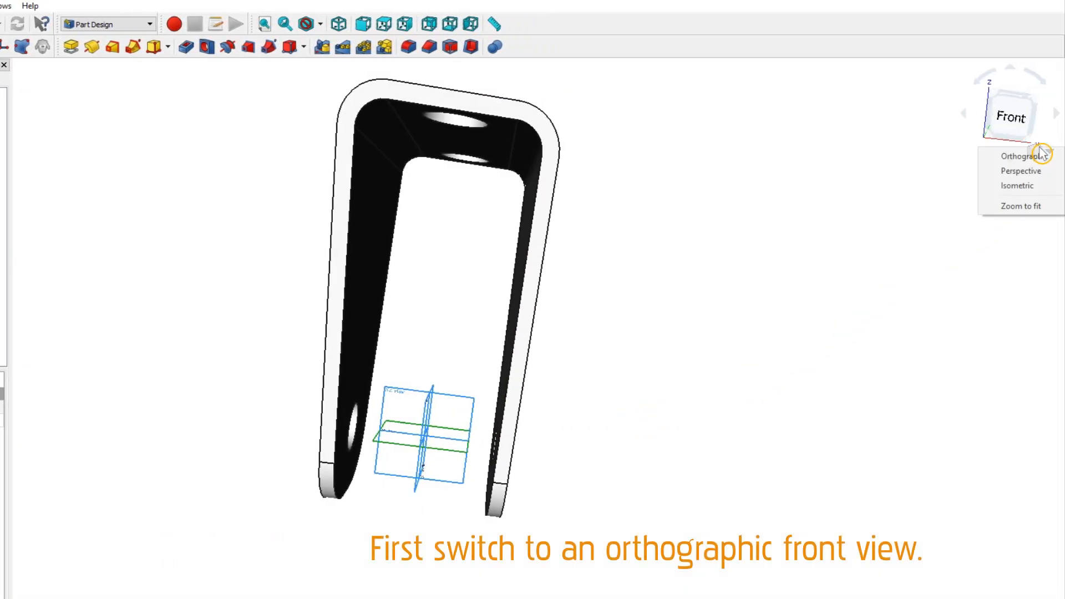
click(1035, 157)
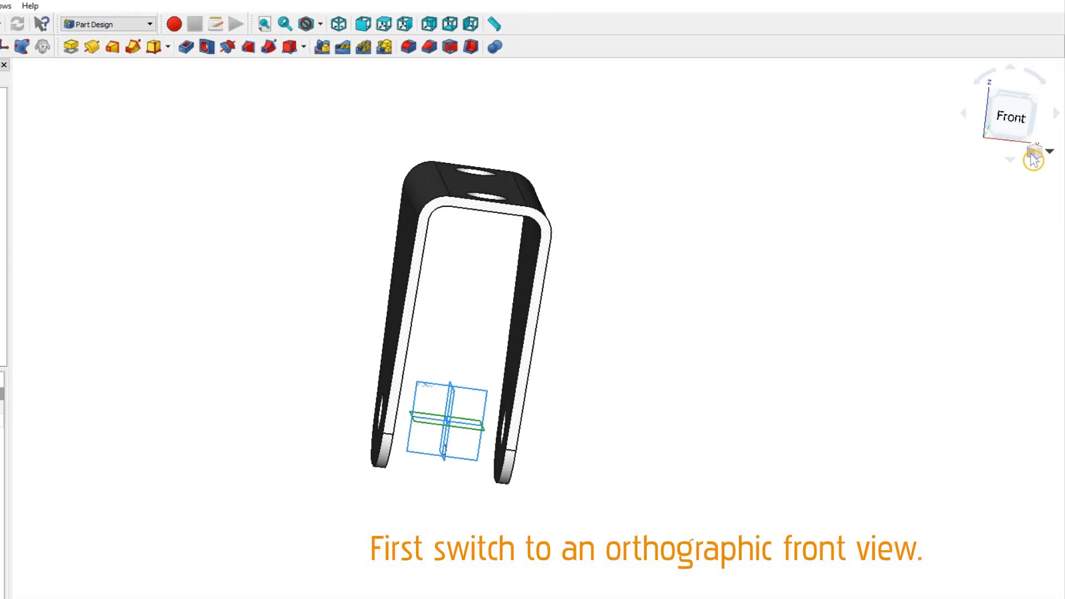
click(1012, 123)
middle_drag(873, 295, 681, 294)
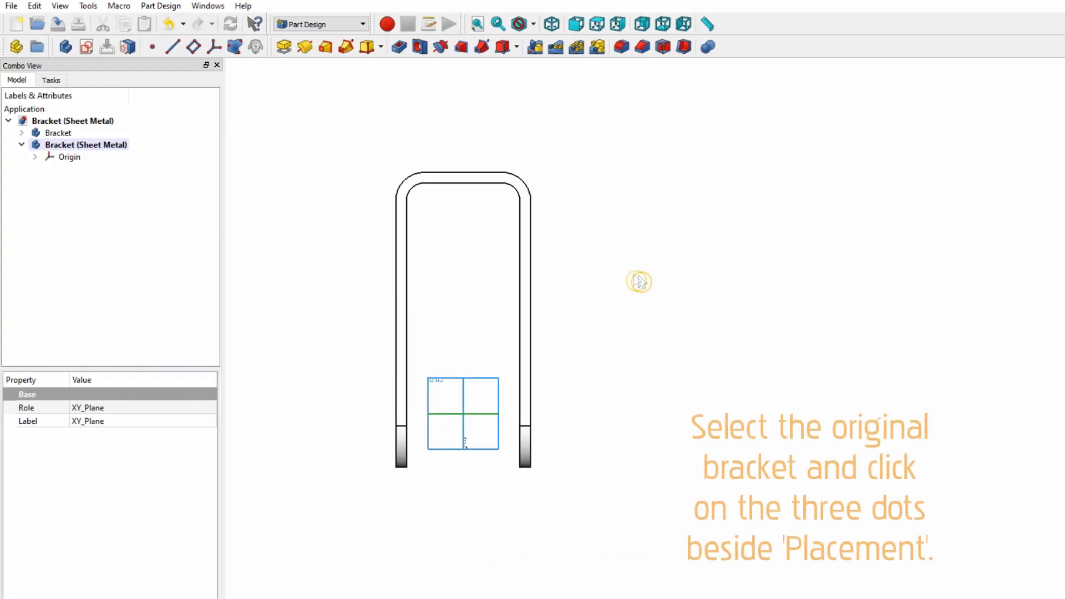
- Set the original Bracket body's placement to a Z translation of -65 mm, aligning its upper web with the XY plane
click(91, 136)
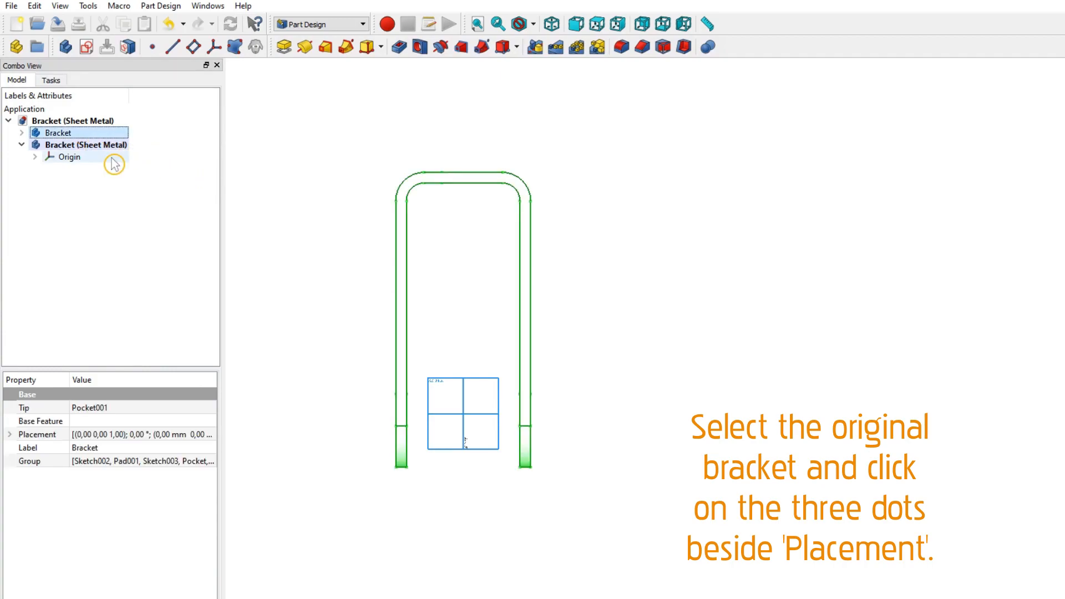
scroll(320, 313, up, 2)
middle_drag(321, 314, 273, 330)
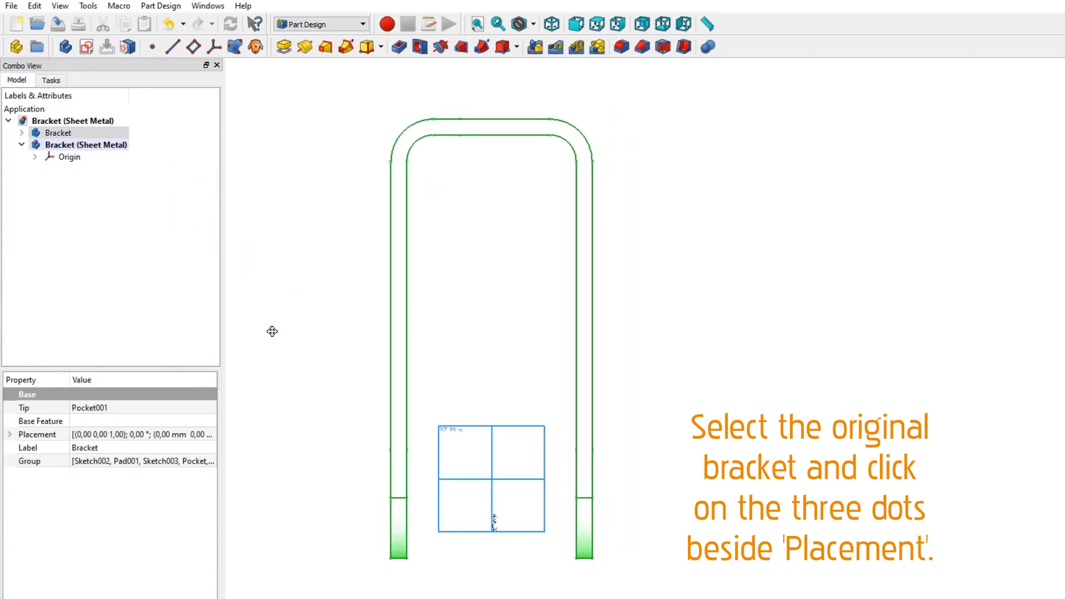
click(143, 439)
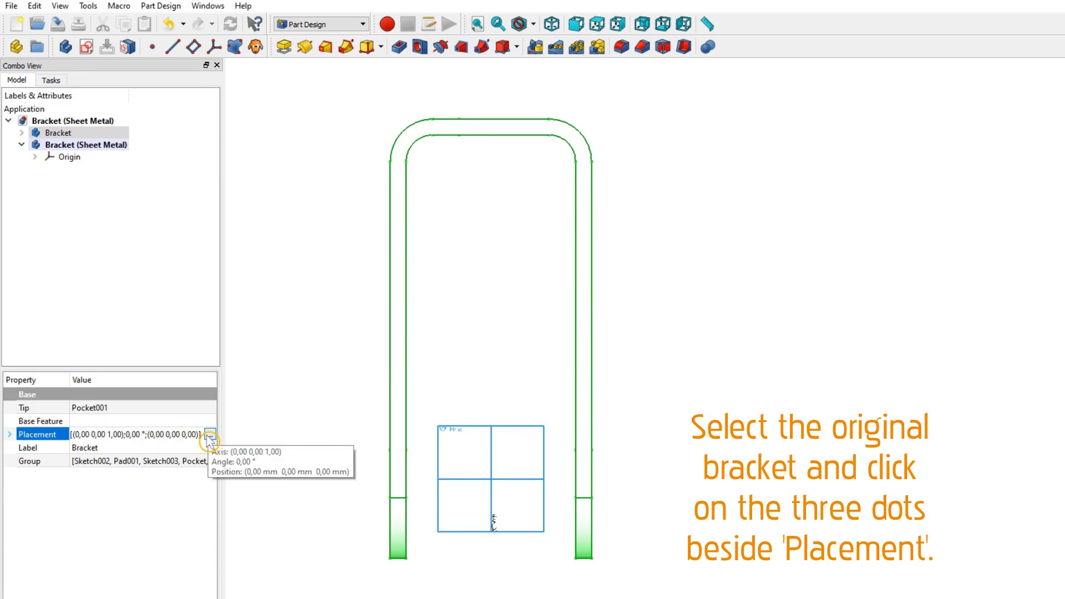
click(209, 435)
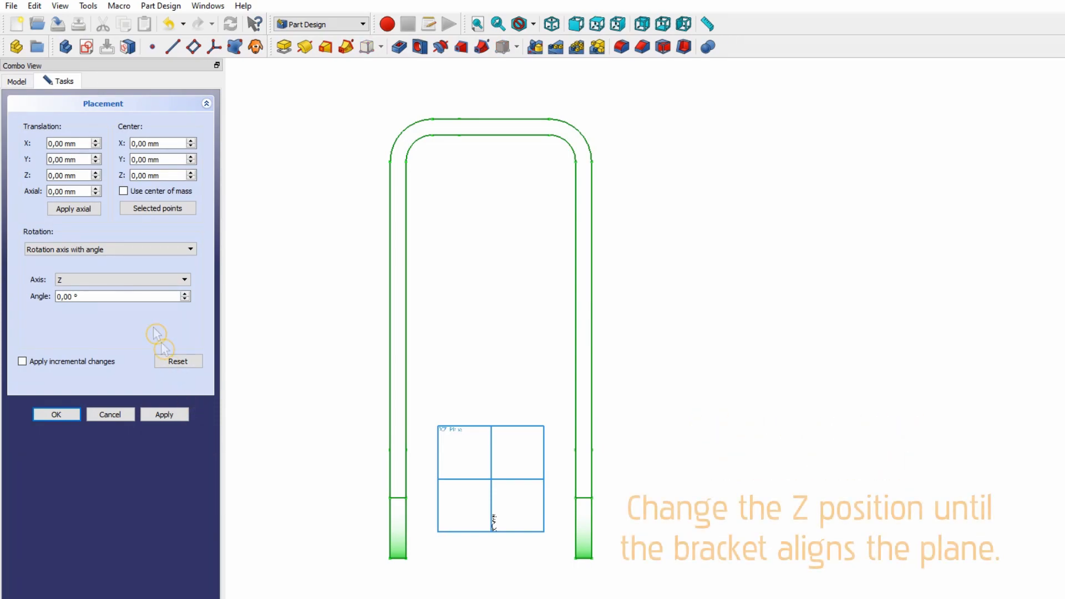
click(94, 178)
click(94, 178)
click(94, 178)
click(94, 178)
click(94, 178)
click(95, 178)
click(95, 178)
click(95, 178)
click(96, 178)
drag(93, 177, 95, 178)
scroll(427, 471, up, 5)
scroll(414, 459, up, 2)
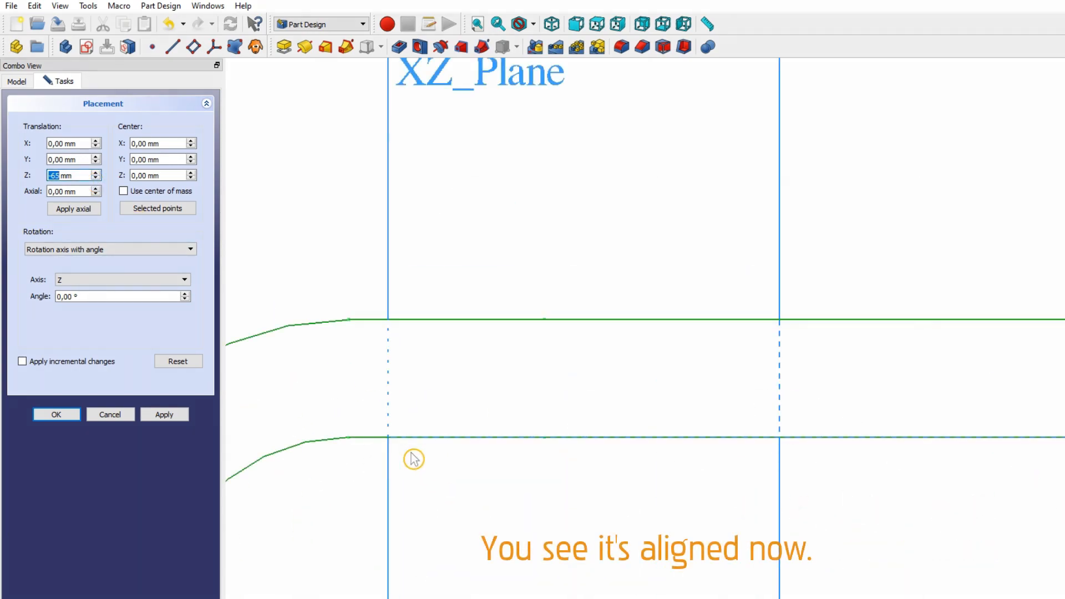
click(56, 414)
- Create a new sketch on the XY plane of the Bracket (Sheet Metal) body
scroll(377, 335, down, 4)
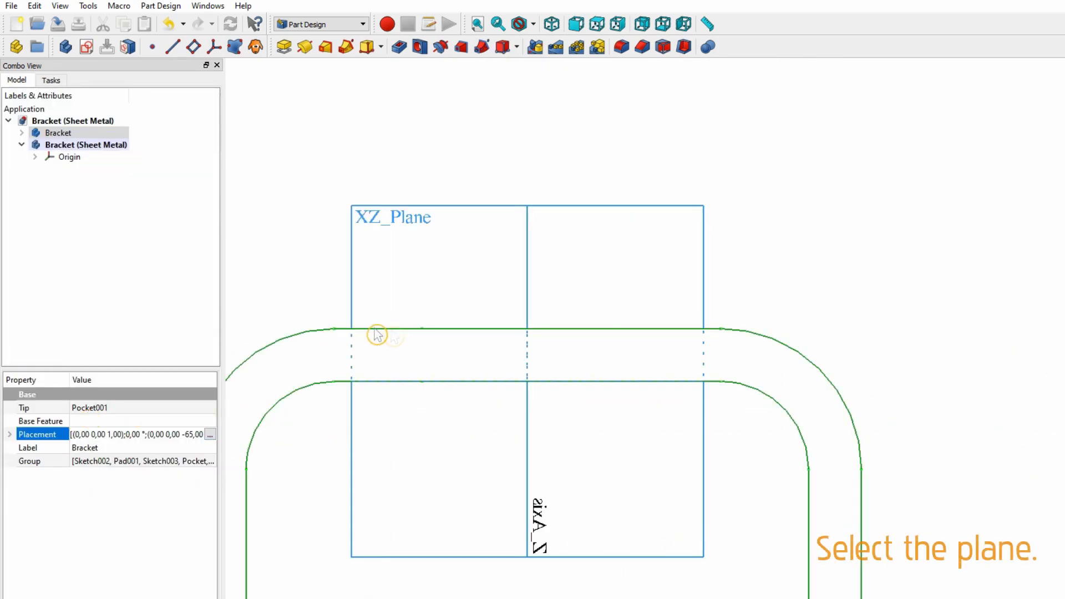
scroll(377, 334, down, 4)
middle_drag(647, 366, 641, 350)
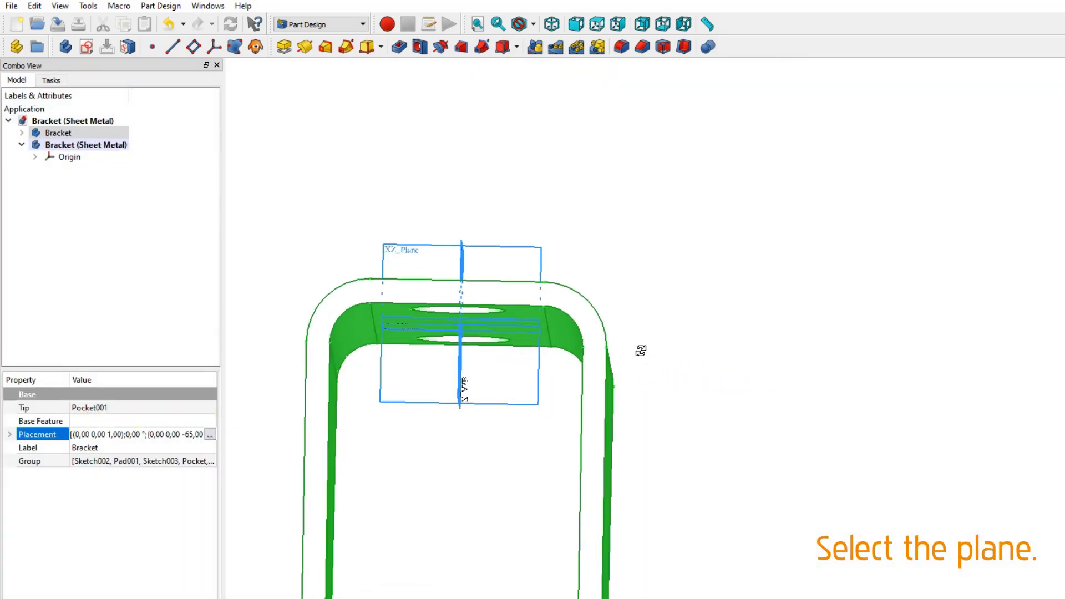
click(513, 329)
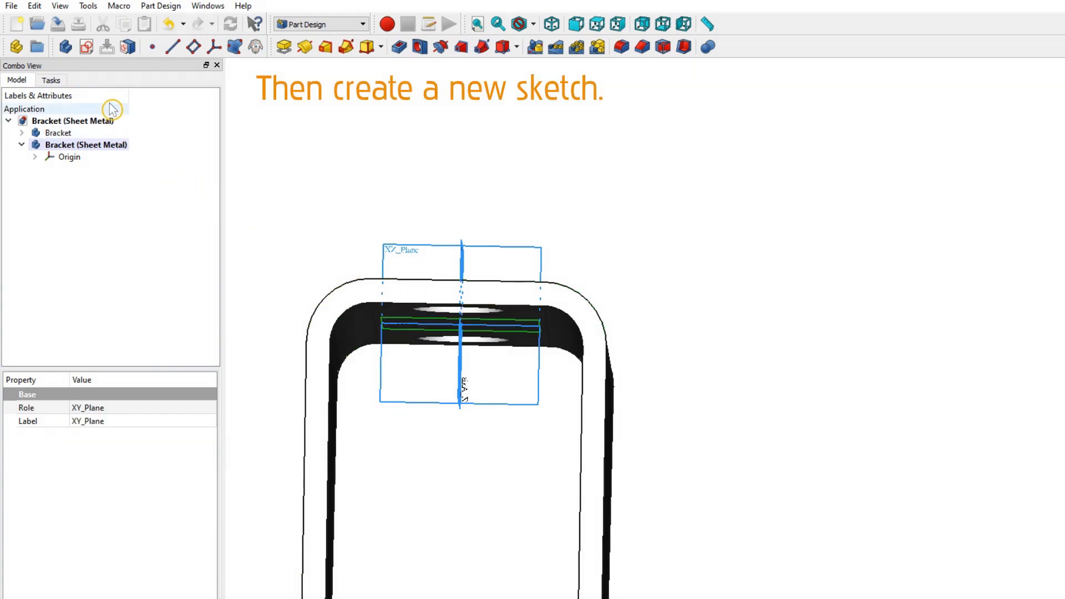
click(86, 47)
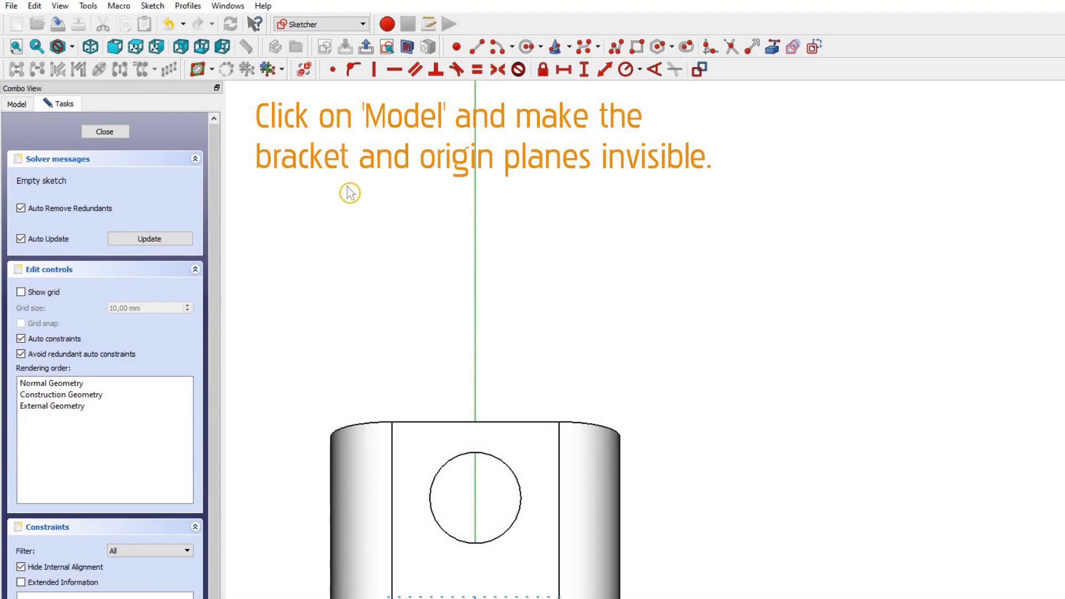
- Hide the original Bracket body and the origin of the Bracket (Sheet Metal) body while keeping the sketch open
scroll(346, 221, down, 5)
middle_drag(344, 235, 441, 302)
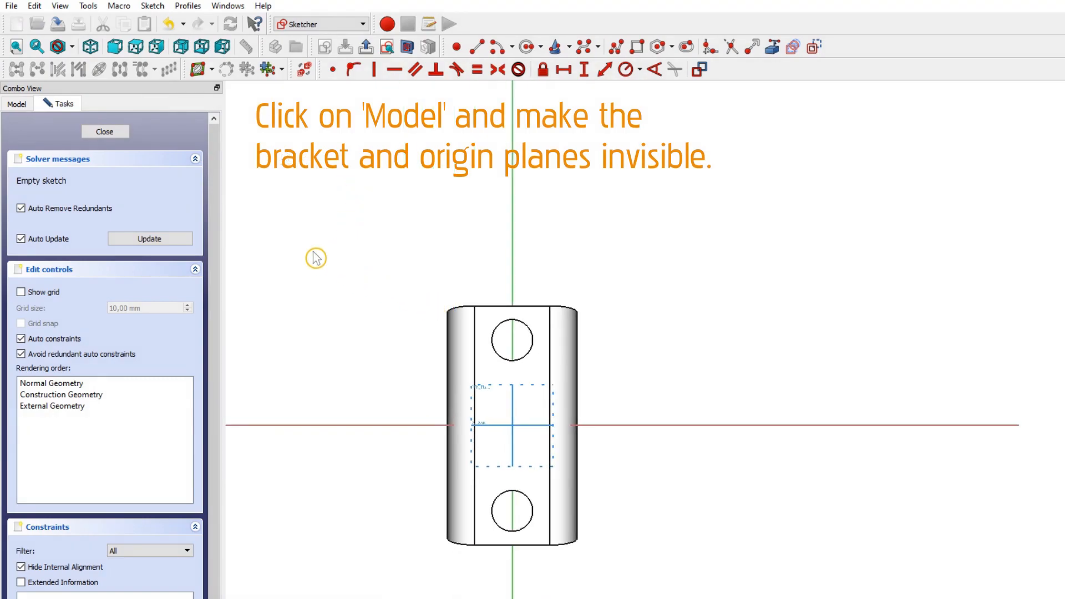
click(22, 107)
click(75, 158)
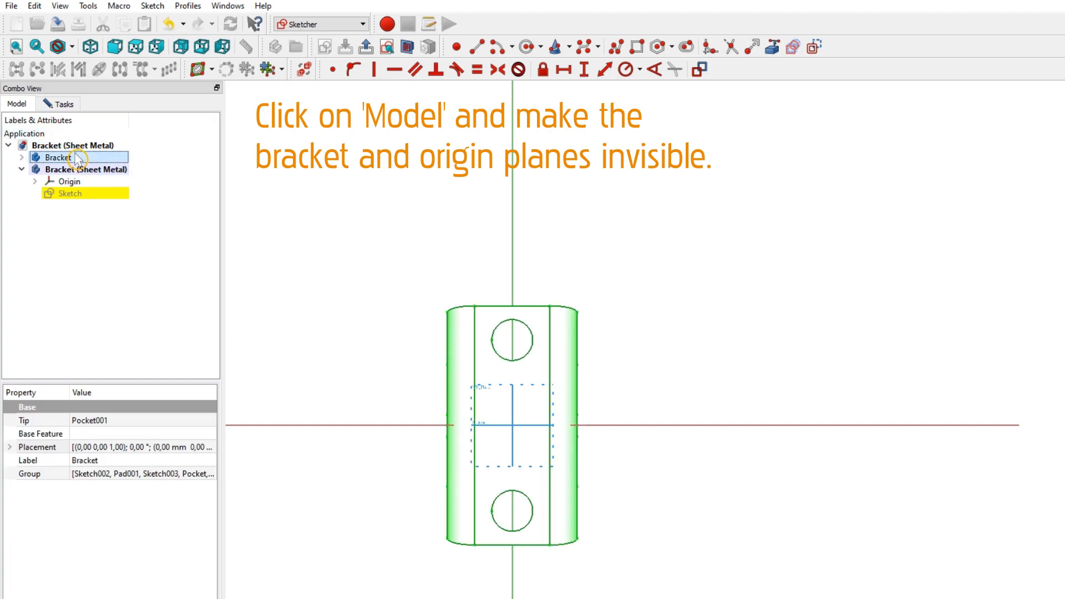
key(space)
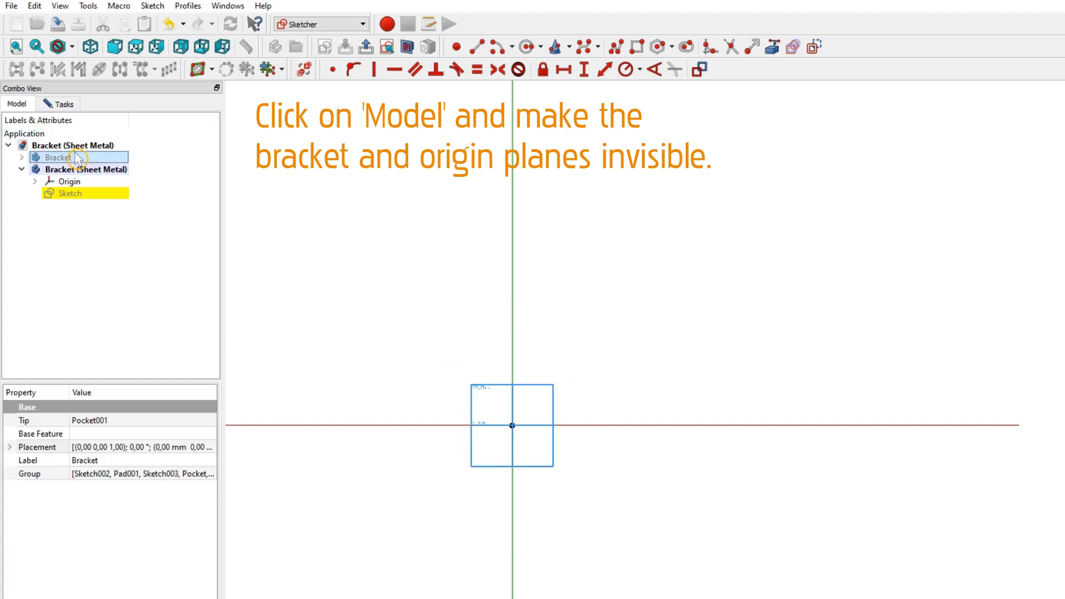
click(81, 182)
key(space)
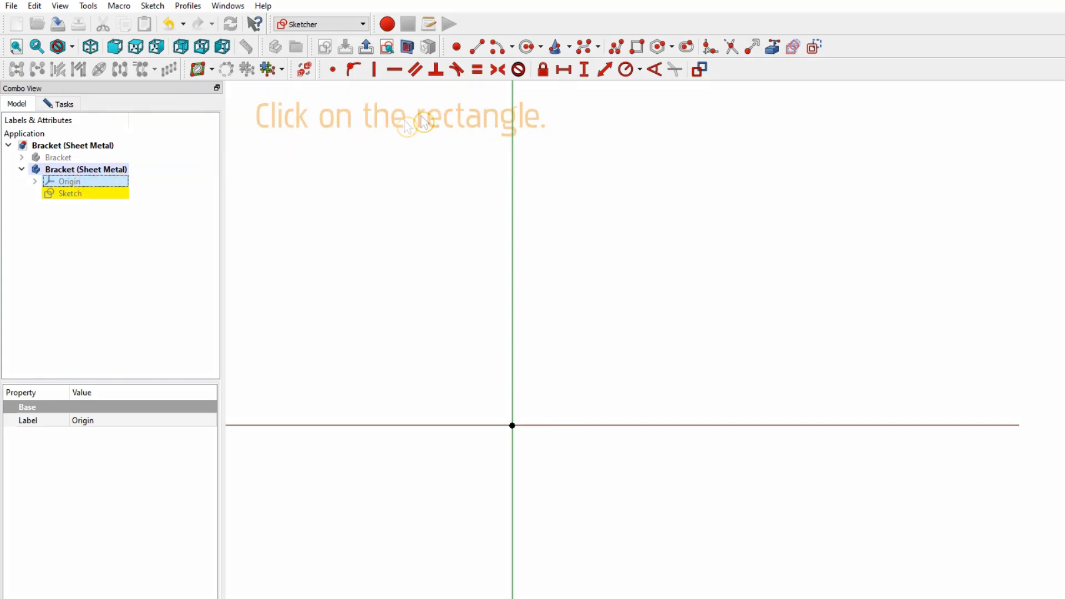
- Sketch an upright rectangle that encloses the origin and spans both axes
click(635, 49)
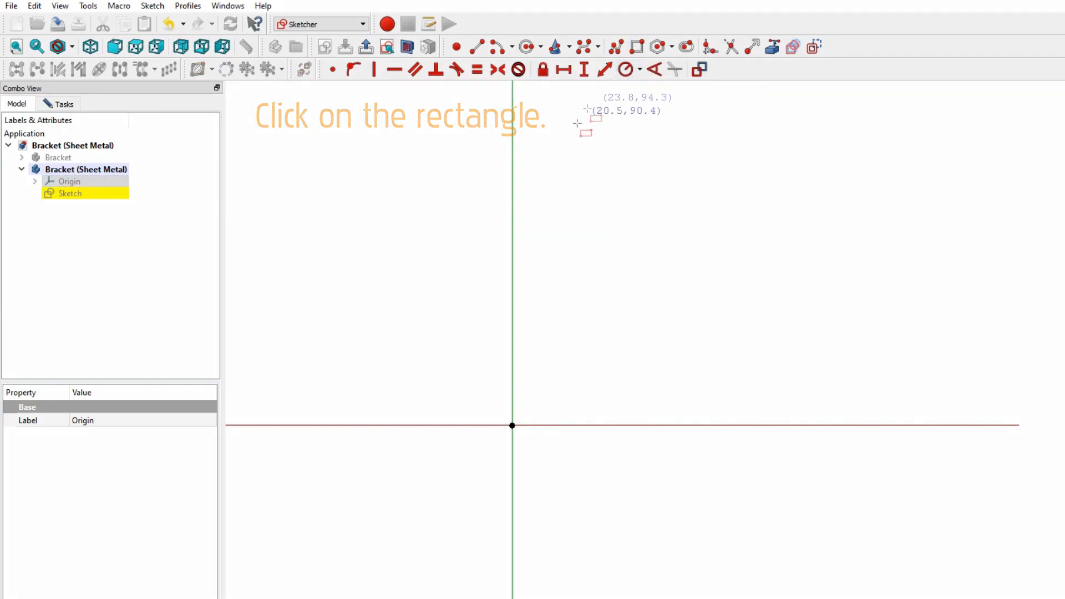
click(425, 257)
click(598, 573)
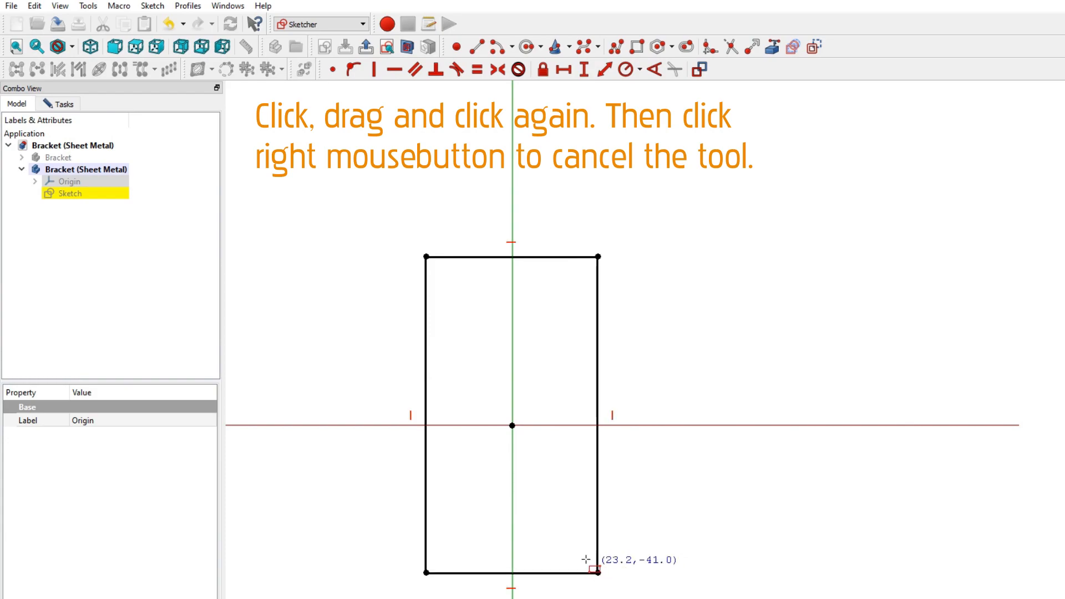
right_click(561, 511)
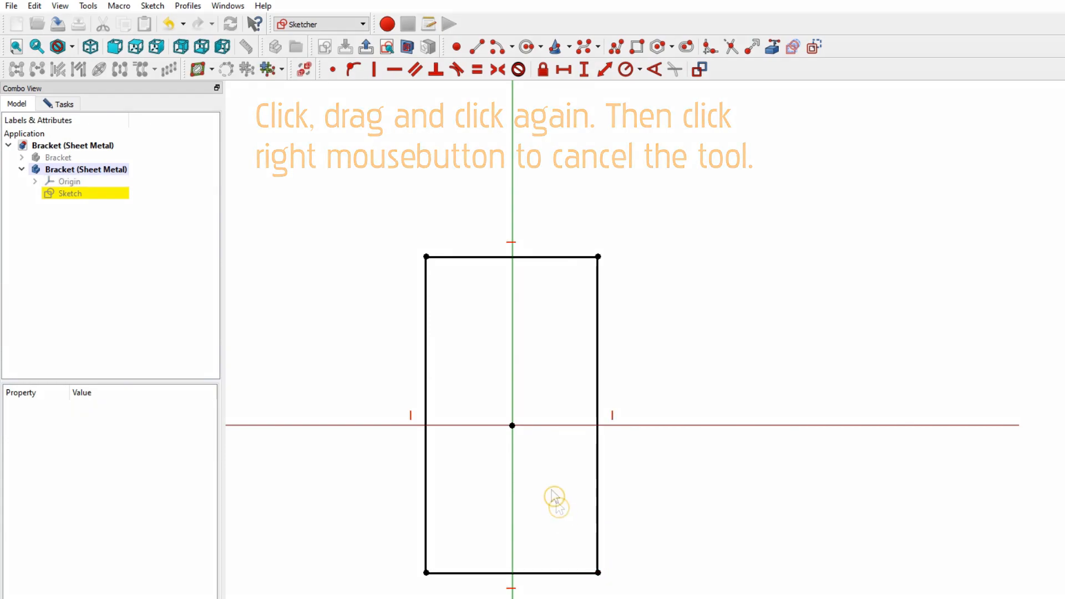
- Constrain two diagonally opposite rectangle corners symmetric about the origin, and pull one corner outward to test the symmetry
click(427, 258)
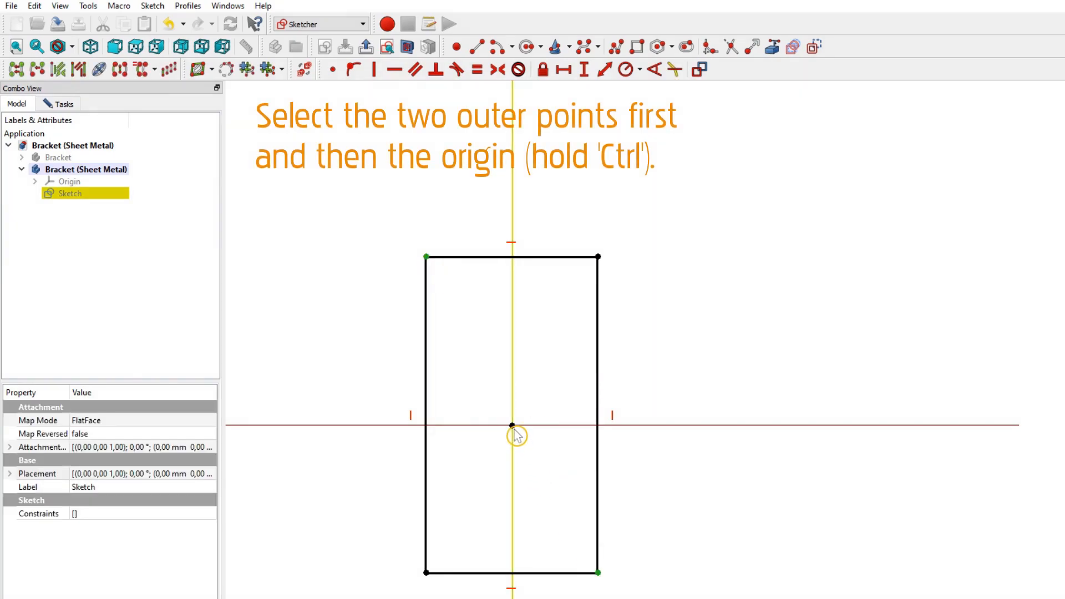
ctrl+click(512, 425)
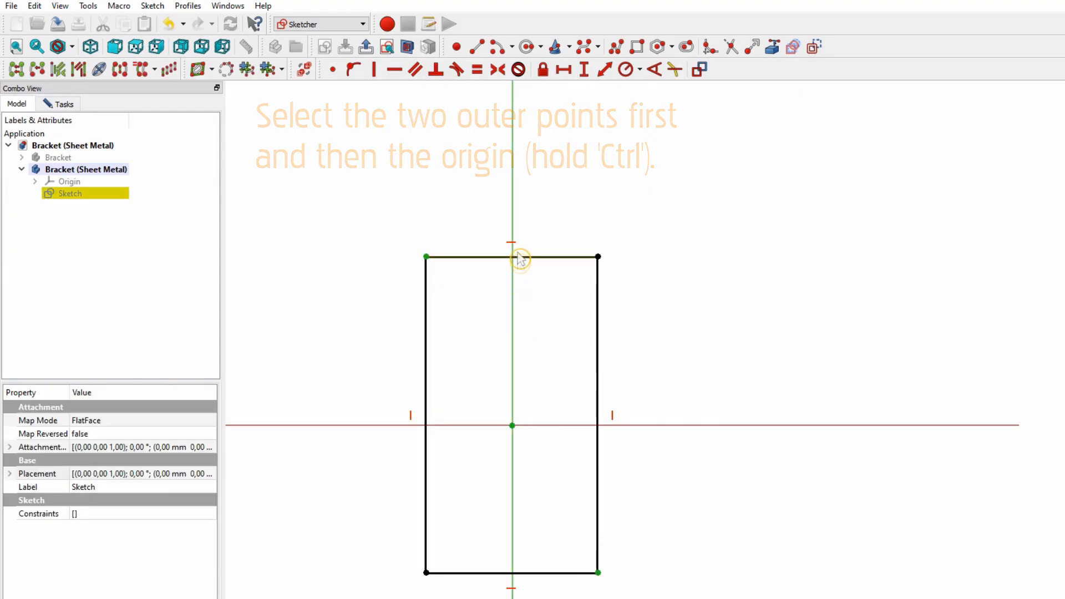
click(498, 72)
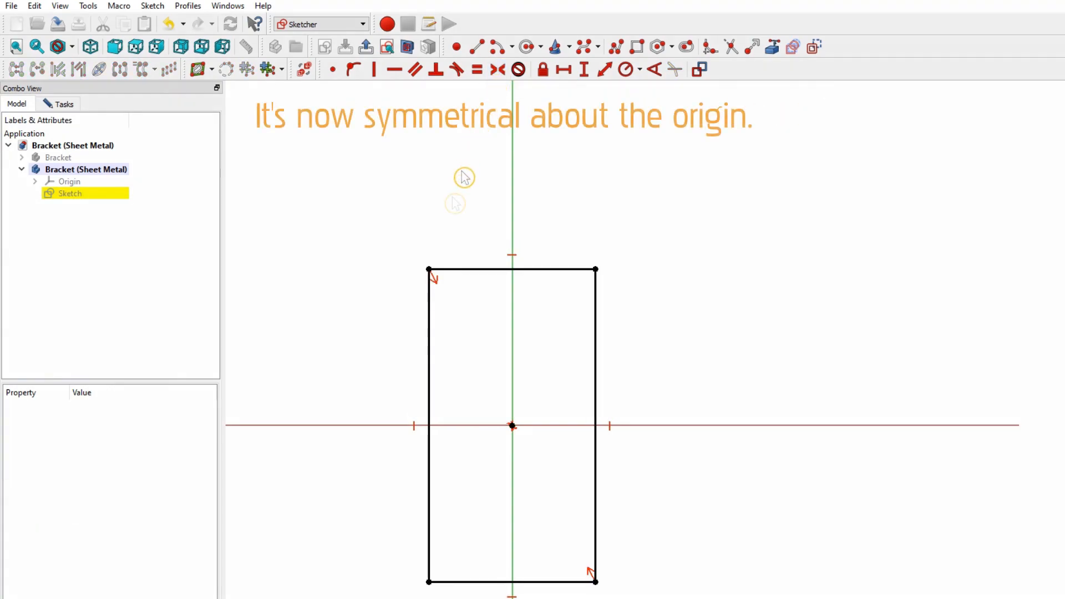
drag(430, 273, 402, 243)
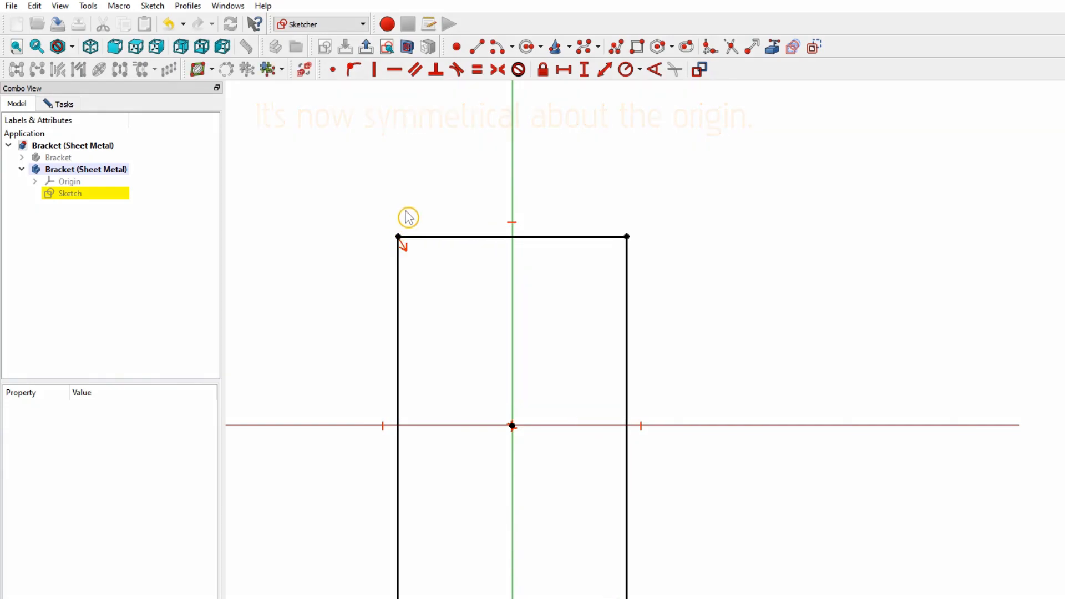
- Constrain the rectangle's horizontal edge to 32 mm and its vertical edge to 70 mm
click(426, 242)
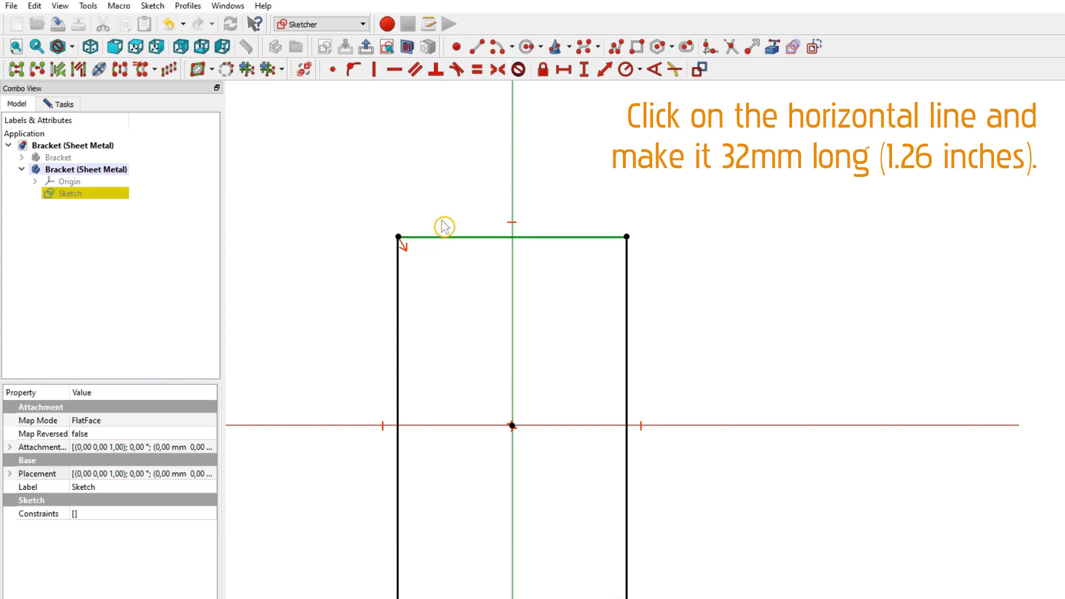
click(564, 69)
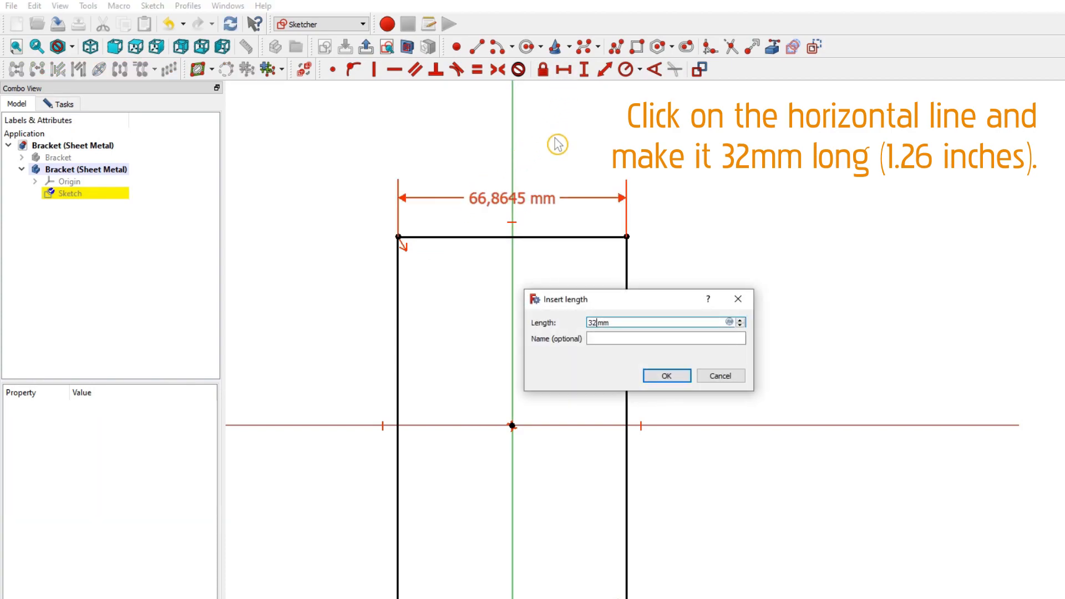
key(Return)
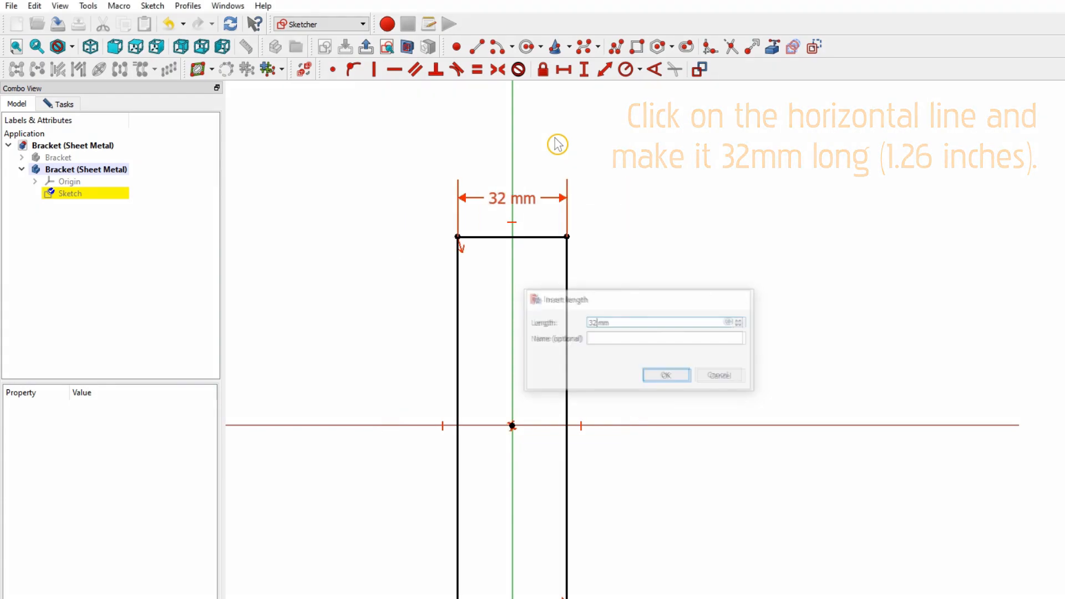
click(457, 295)
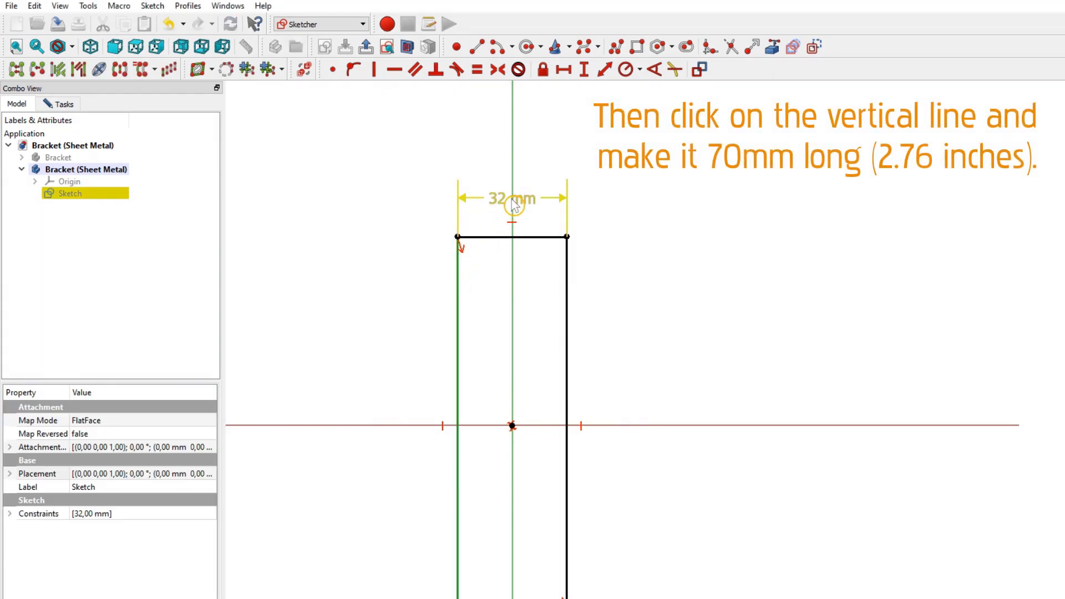
click(582, 76)
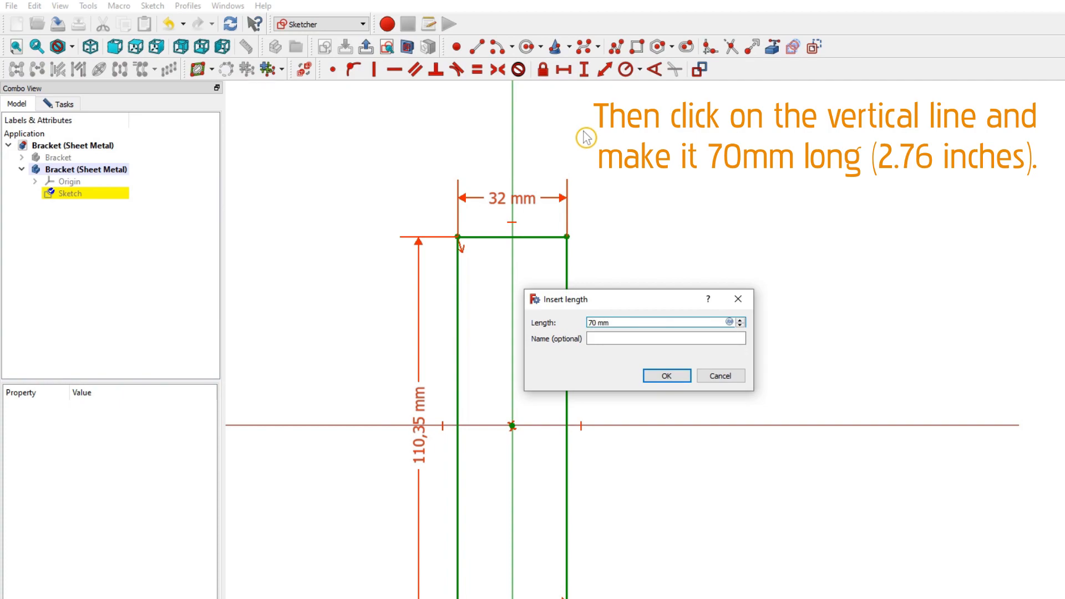
key(Return)
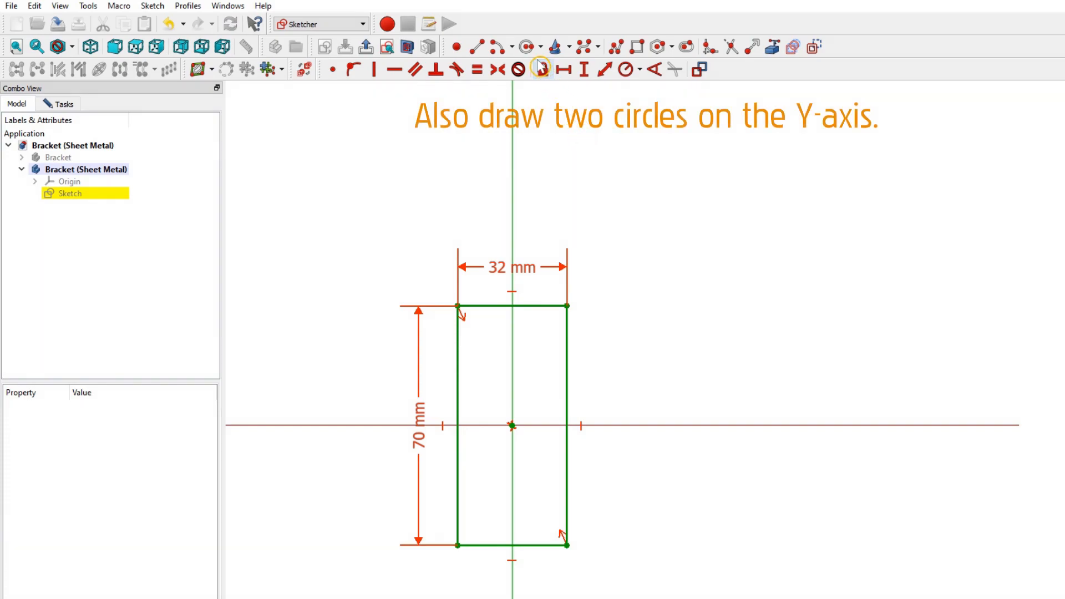
- Sketch two circles inside the rectangle with their centres on the Y axis, one above and one below the origin
click(527, 47)
scroll(490, 419, up, 2)
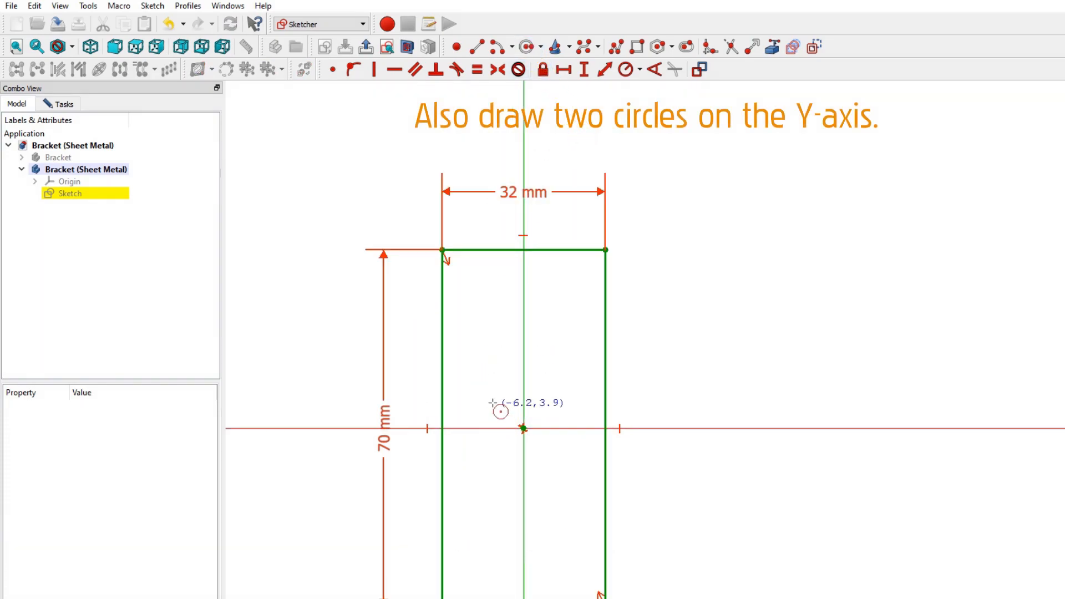
click(523, 340)
click(548, 333)
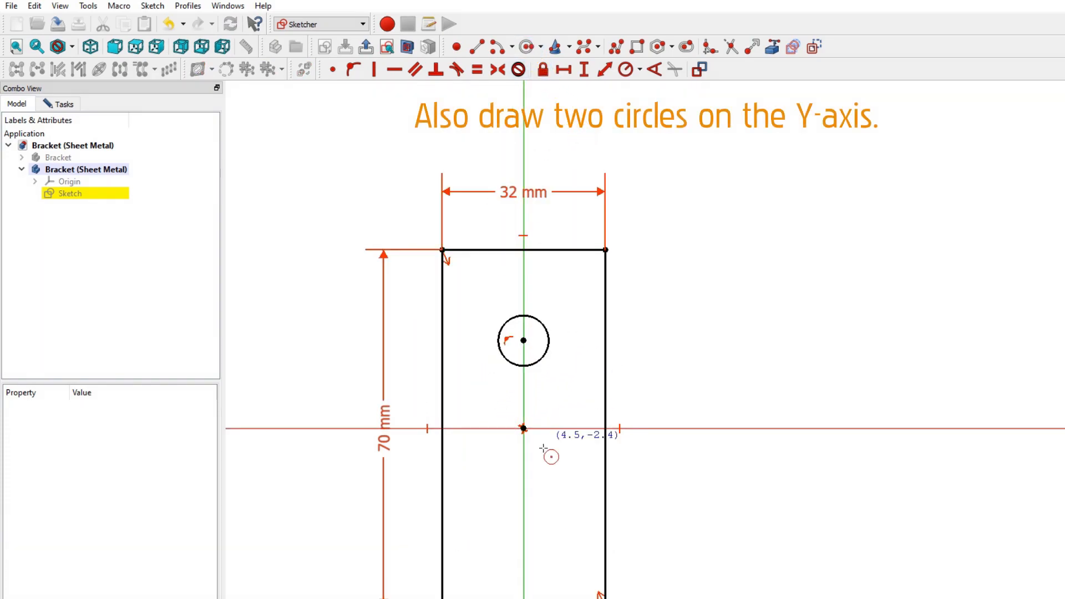
click(523, 516)
click(540, 502)
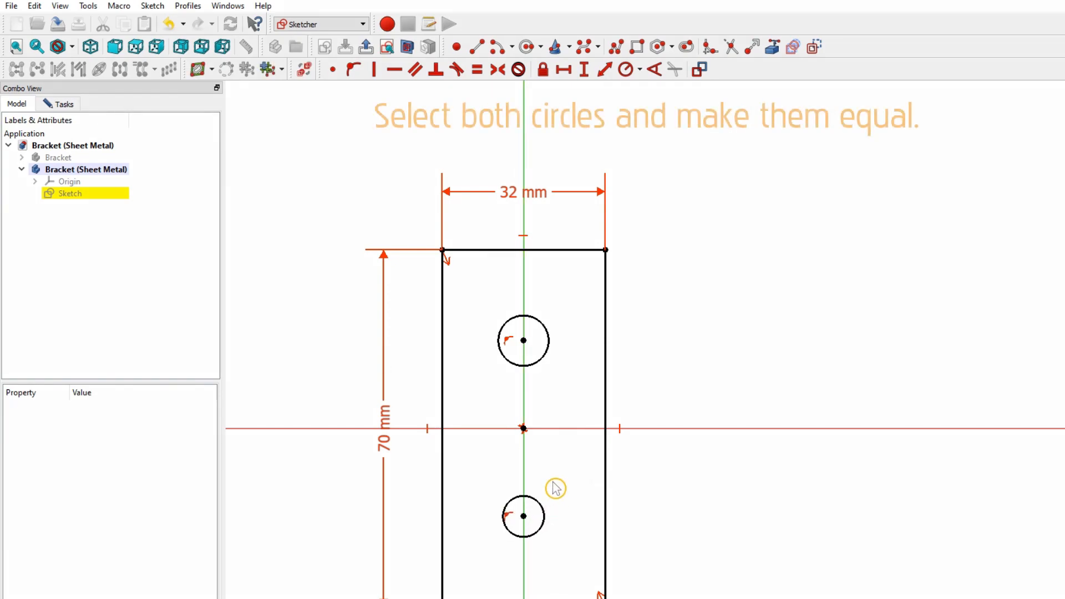
- Make the two circles equal and constrain the upper circle's radius to 6 mm
click(540, 506)
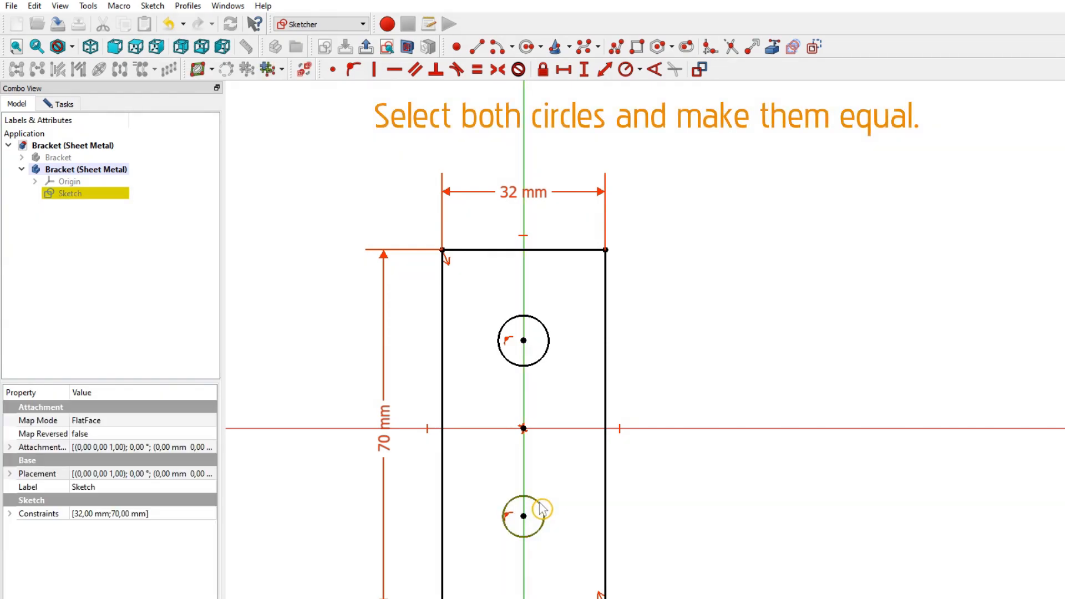
click(546, 350)
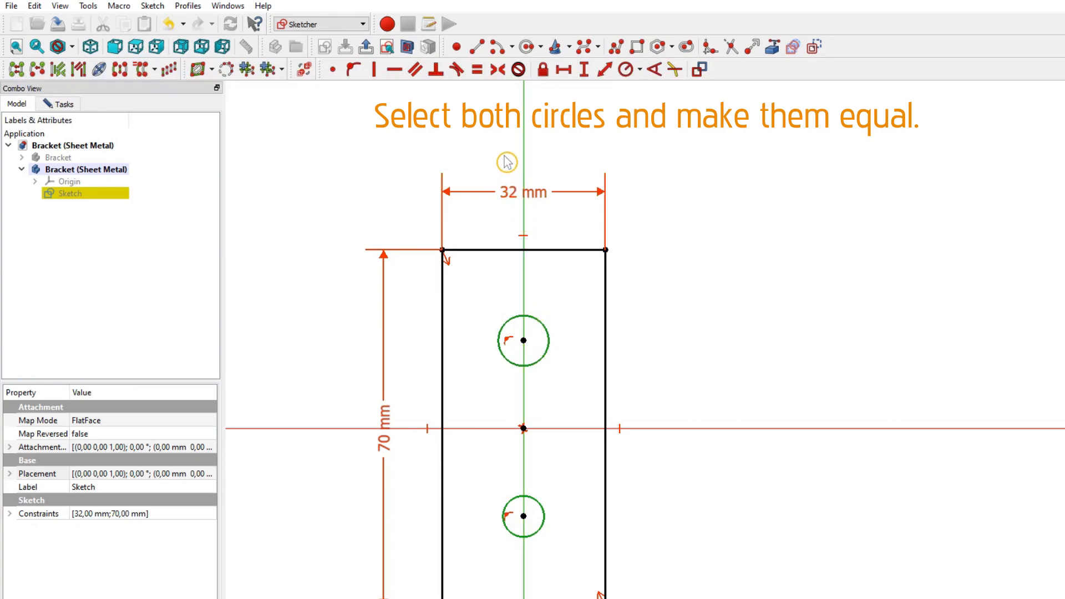
click(477, 73)
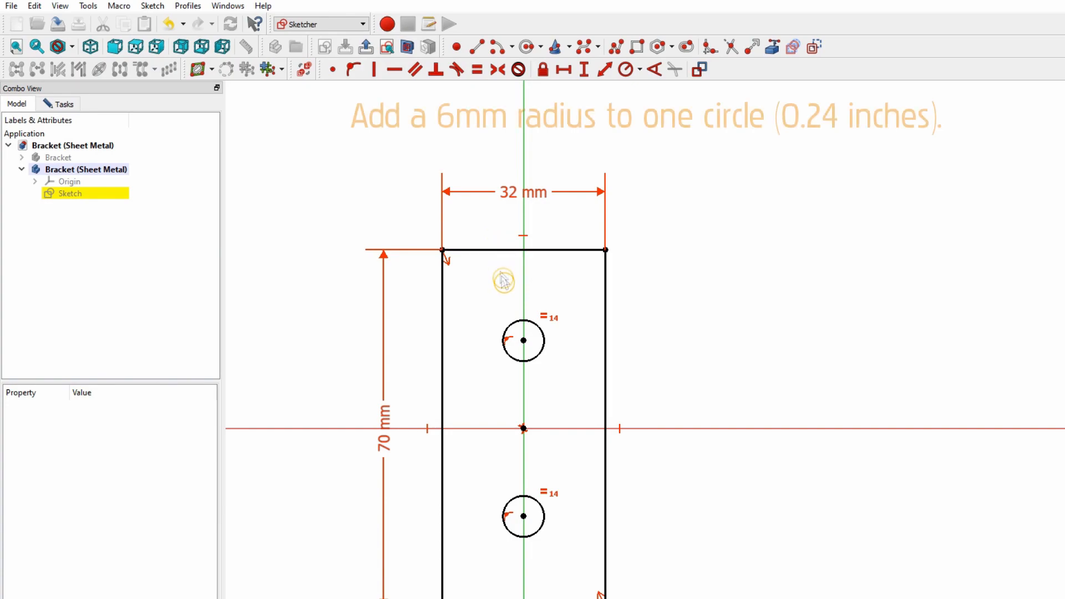
click(510, 323)
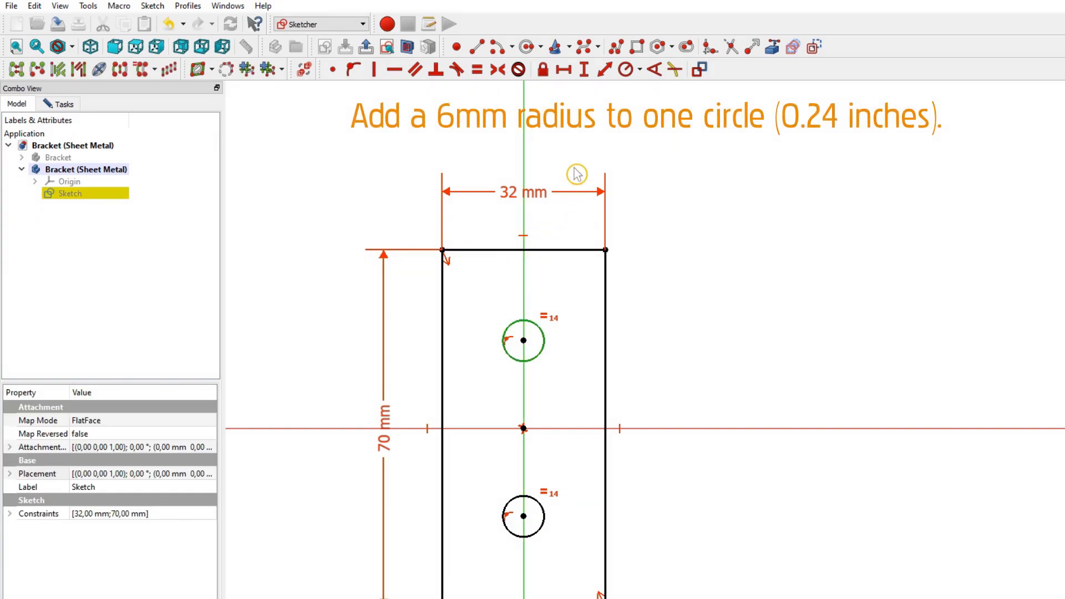
click(625, 70)
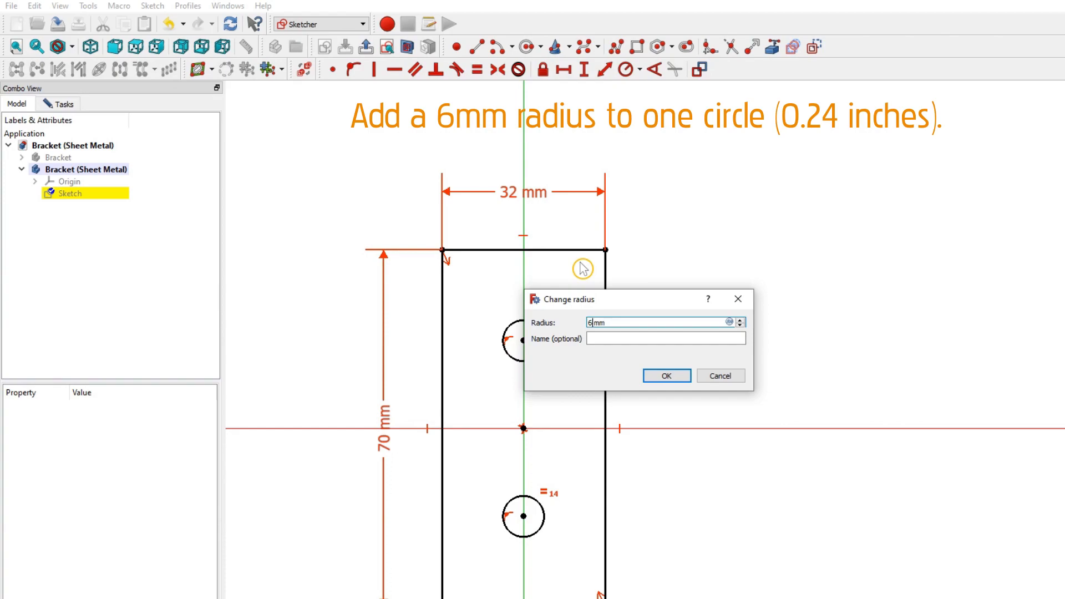
text(6 mm)
key(Return)
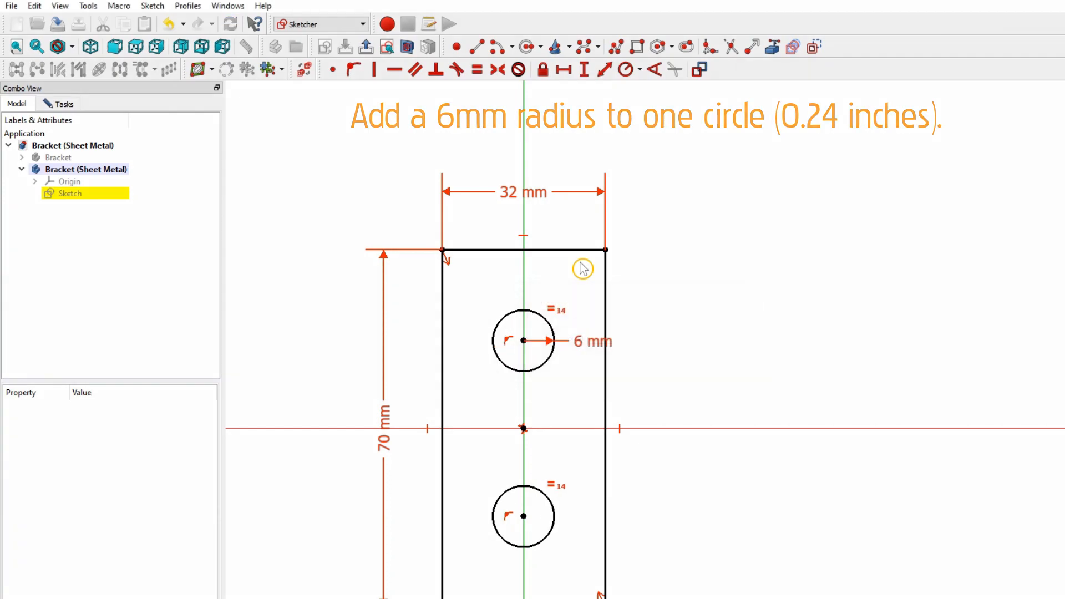
- Constrain the vertical distance between the two circle centres to 50 mm
click(524, 340)
click(524, 516)
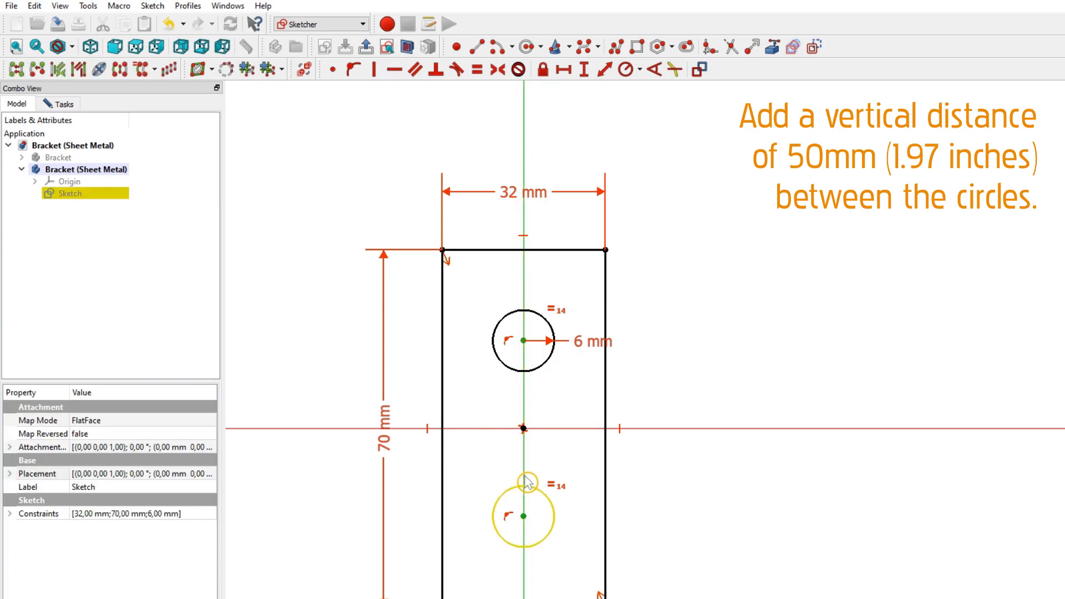
click(582, 78)
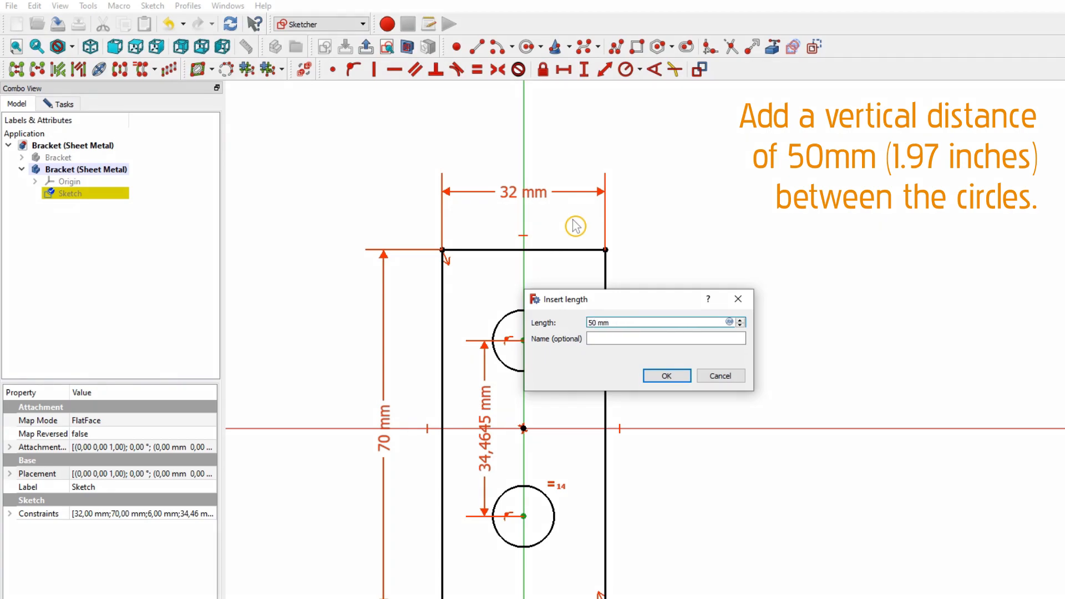
text(50 mm)
key(Return)
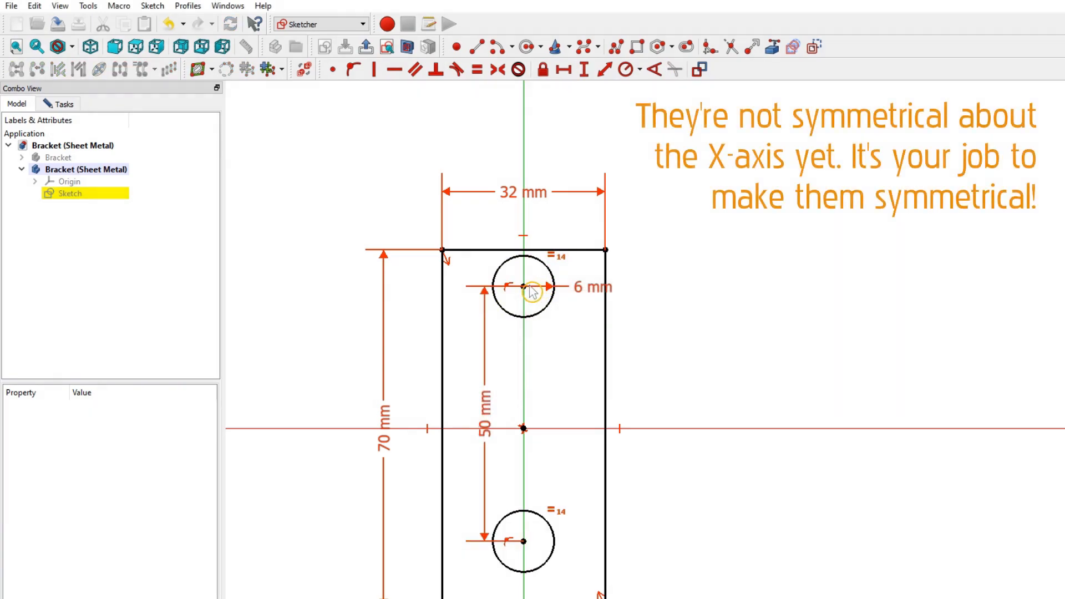
- Shift the circle pair slightly down and constrain the two circle centres symmetric about the X axis
drag(524, 294, 524, 306)
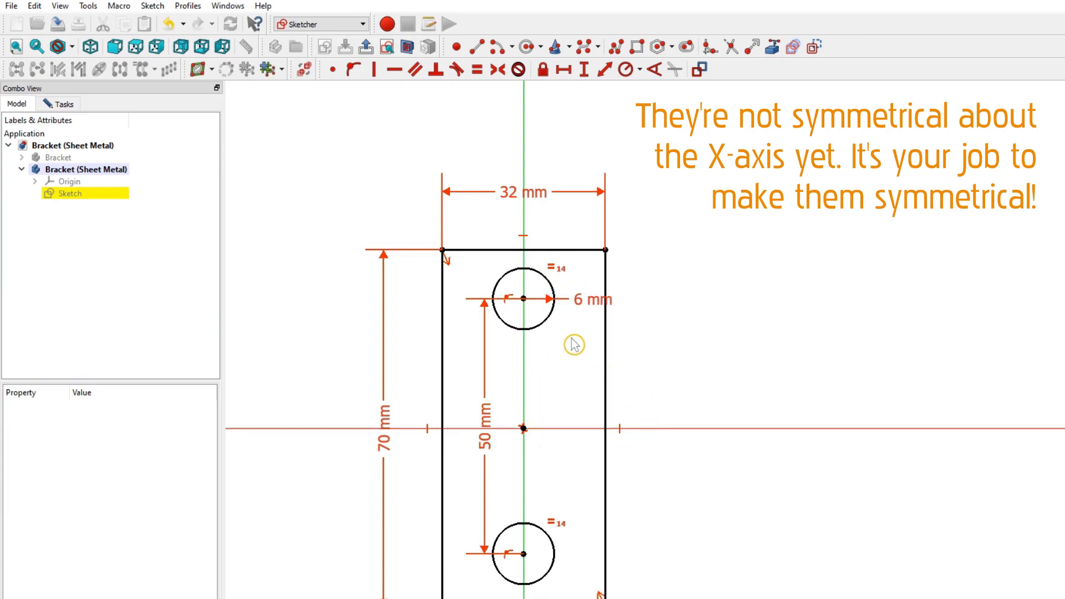
click(525, 303)
click(525, 555)
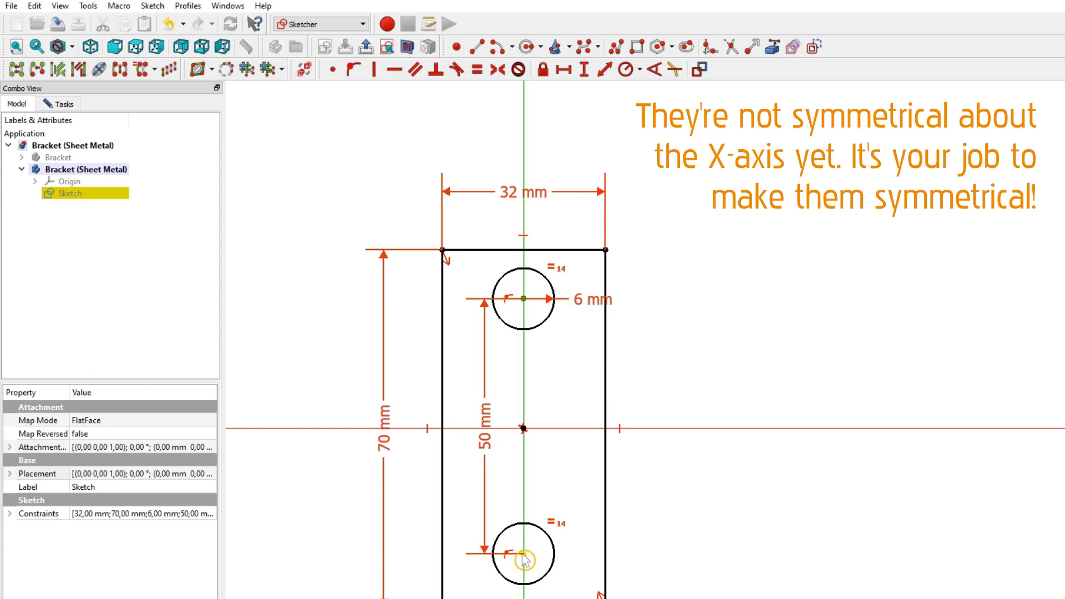
click(562, 429)
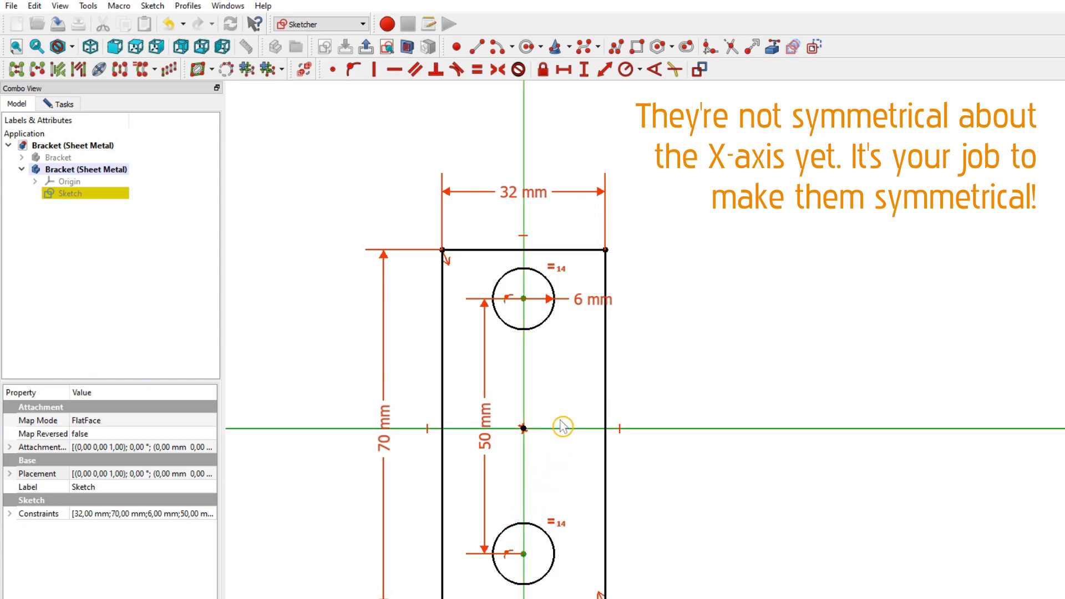
click(498, 71)
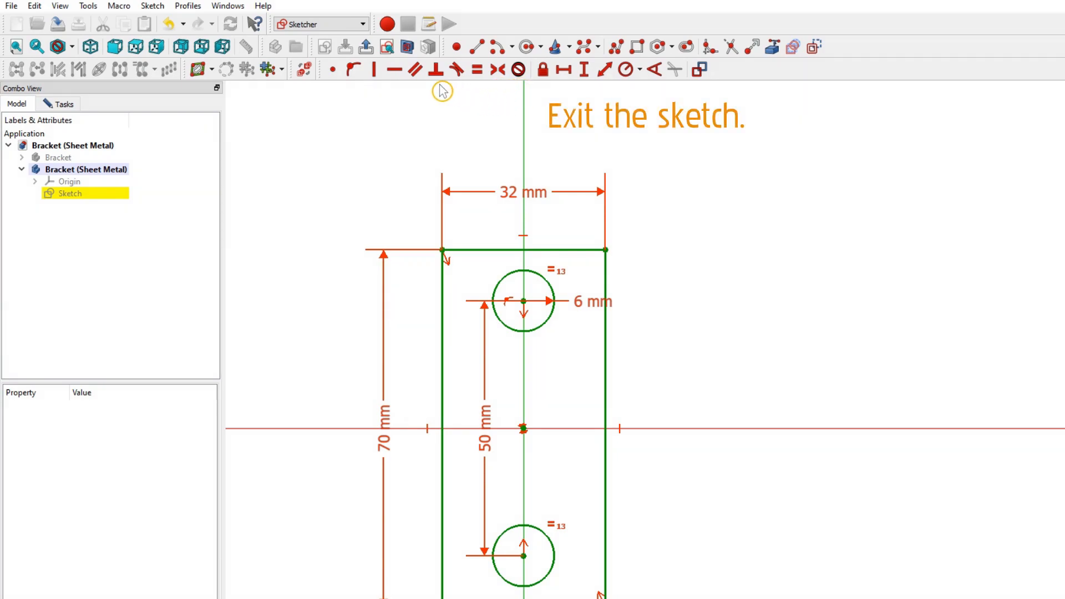
- Close the web sketch and pad it 3 mm, making the original Bracket body visible for comparison before accepting the pad
click(370, 53)
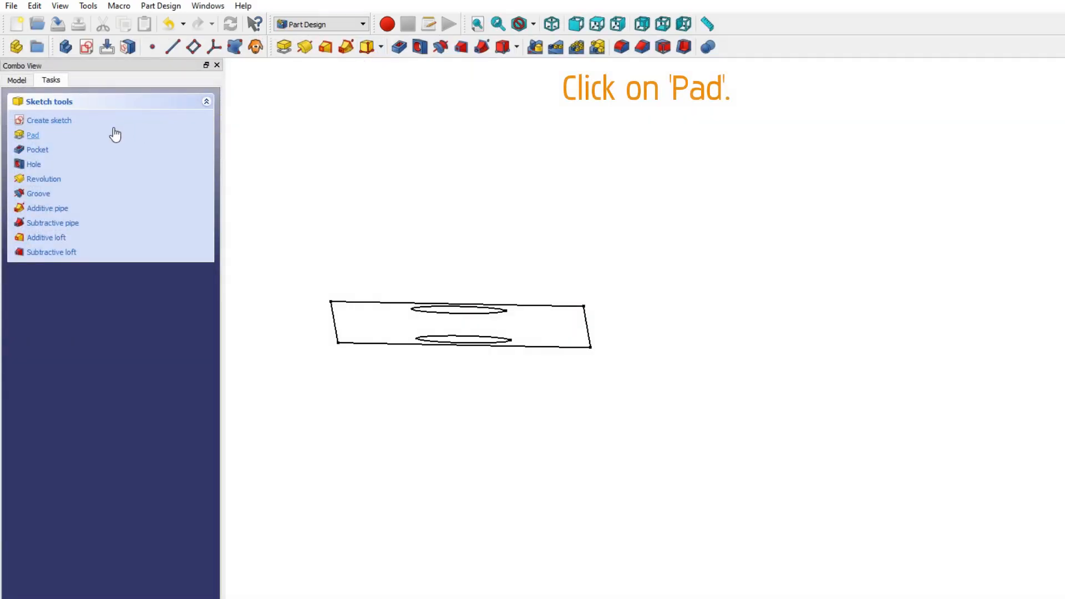
click(33, 135)
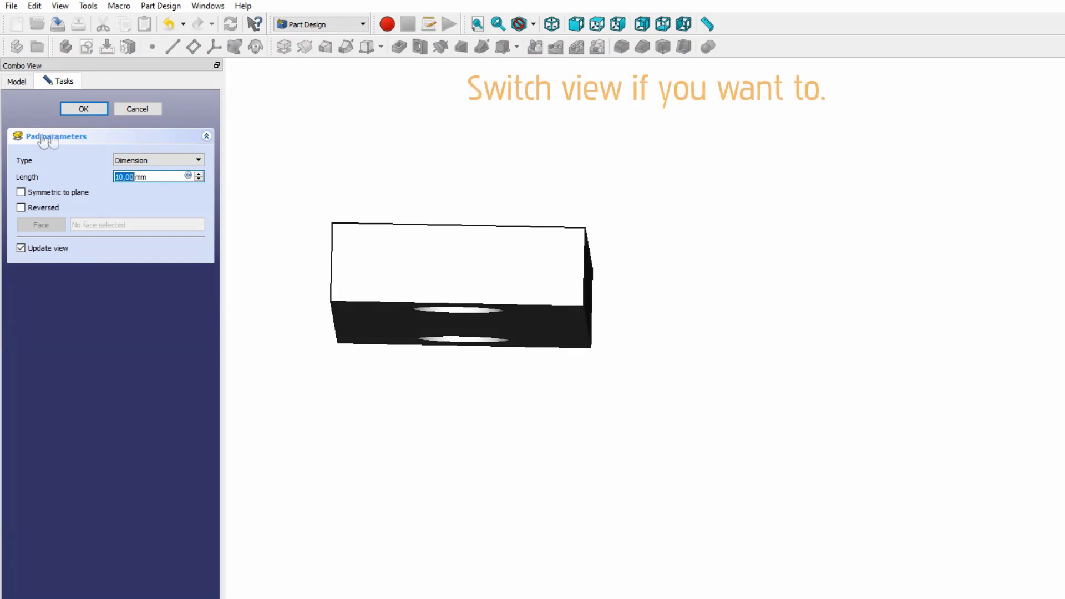
click(477, 24)
click(552, 24)
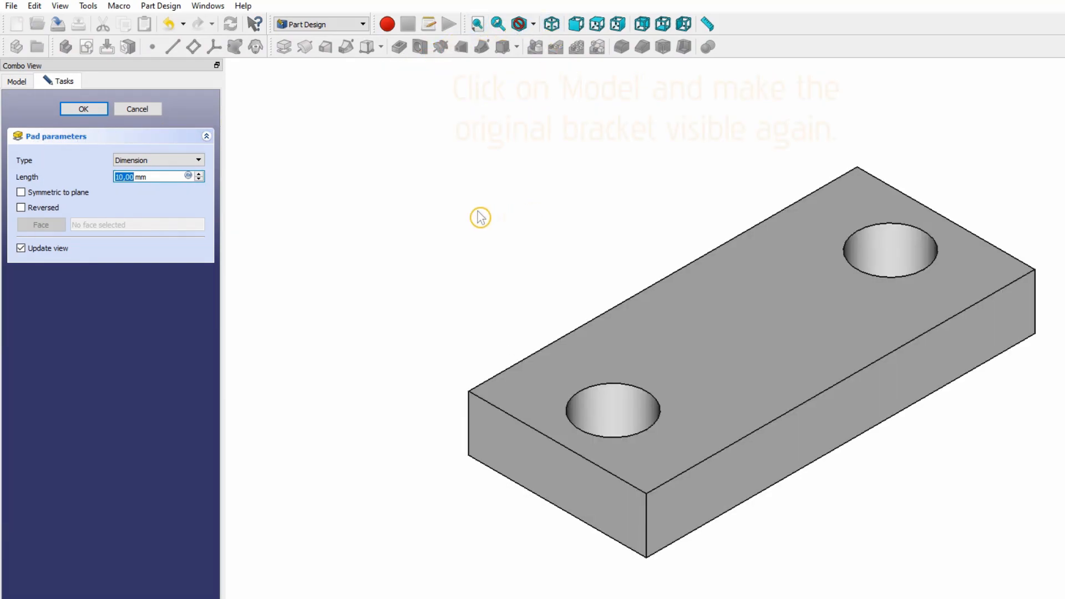
click(22, 82)
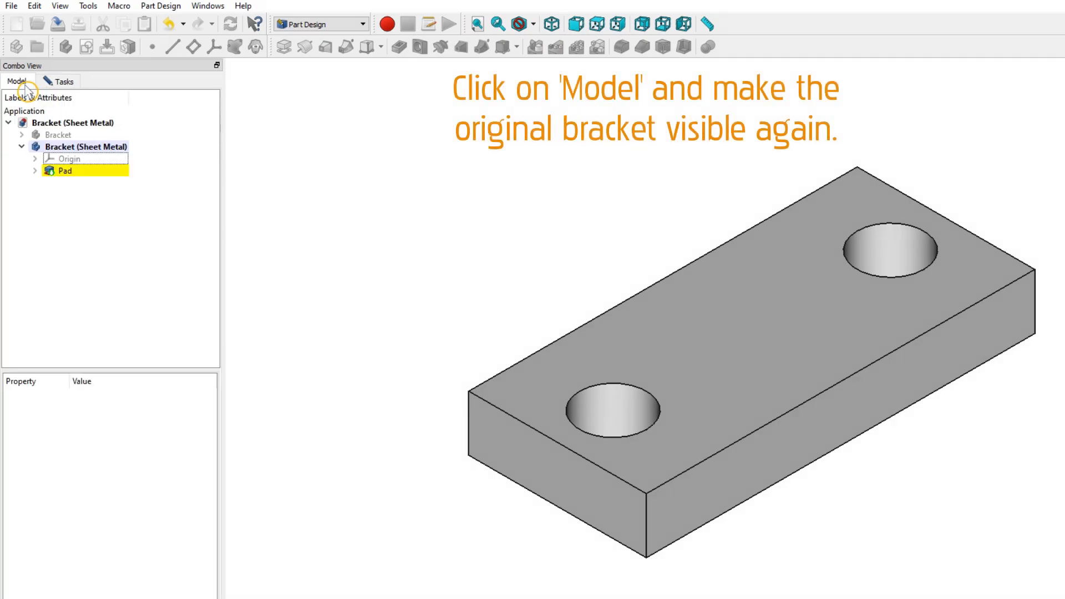
click(60, 133)
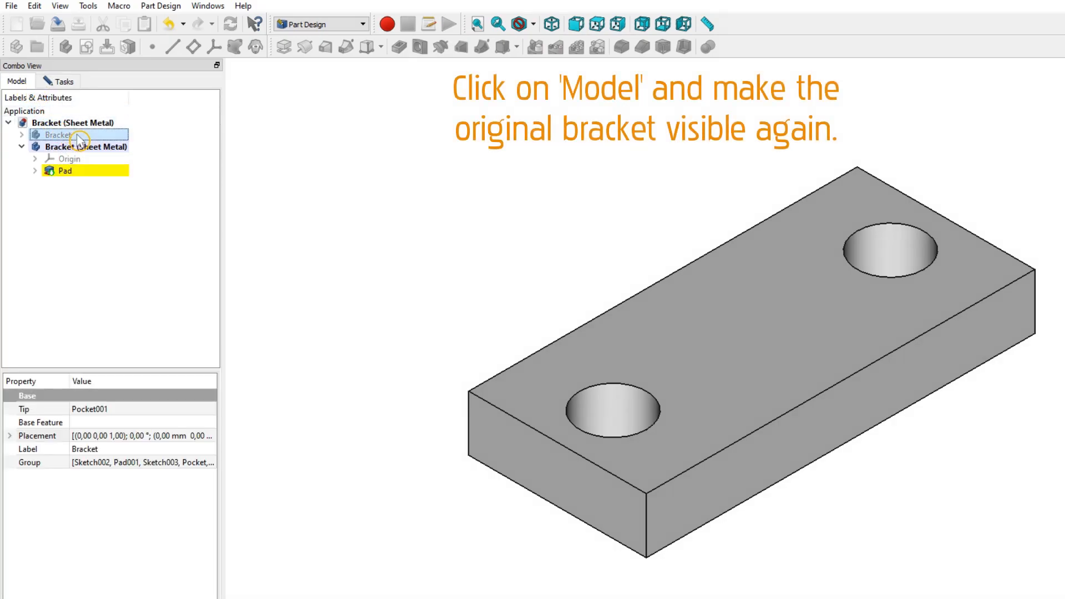
key(space)
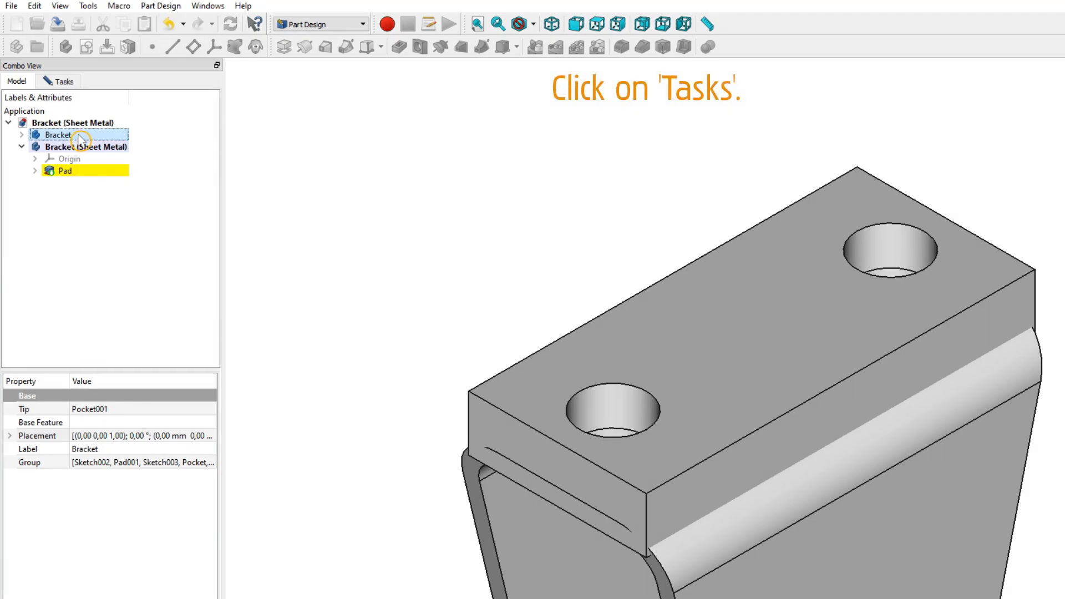
click(66, 83)
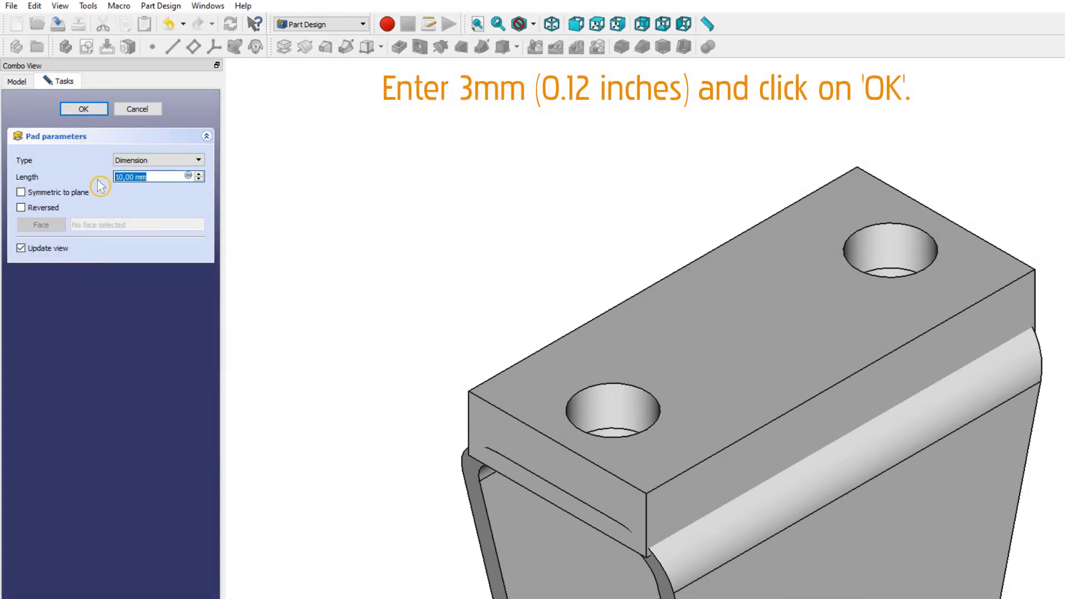
text(3)
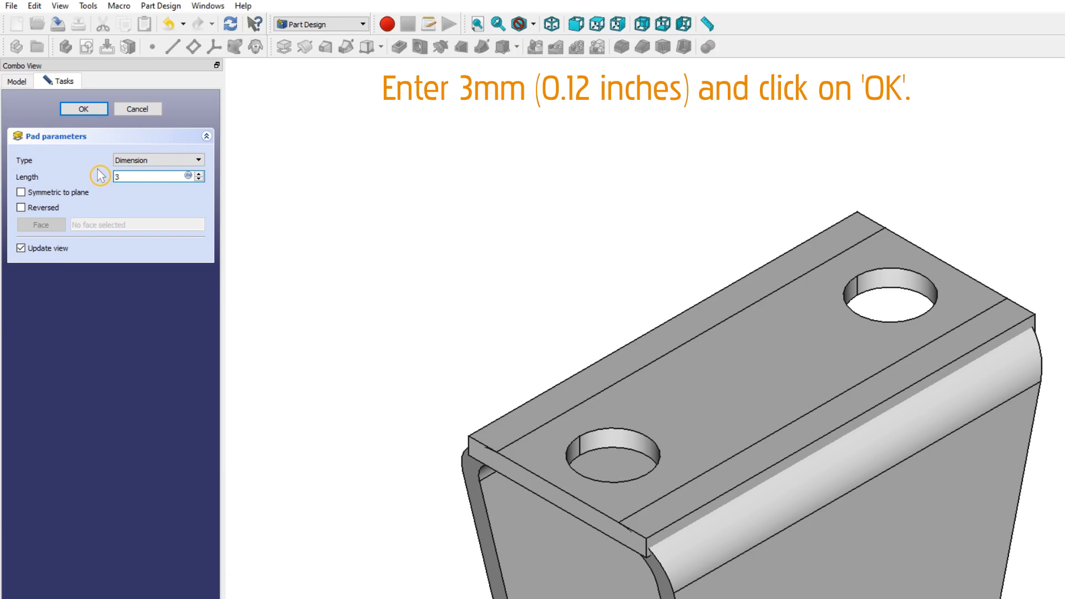
click(83, 110)
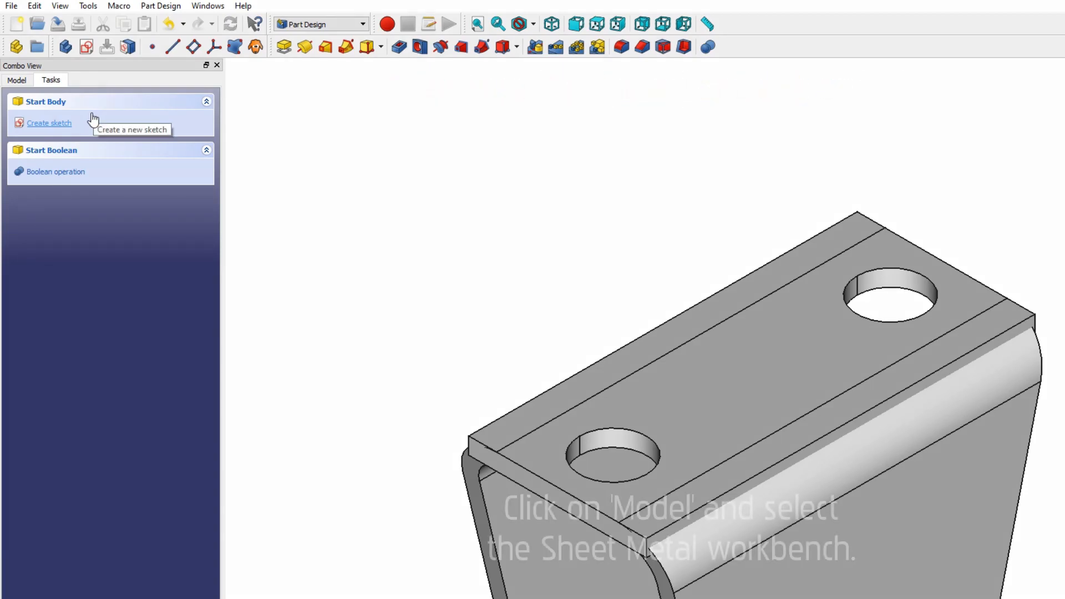
- Return to the model tree, clear the selection and switch to the Sheet Metal workbench
click(17, 81)
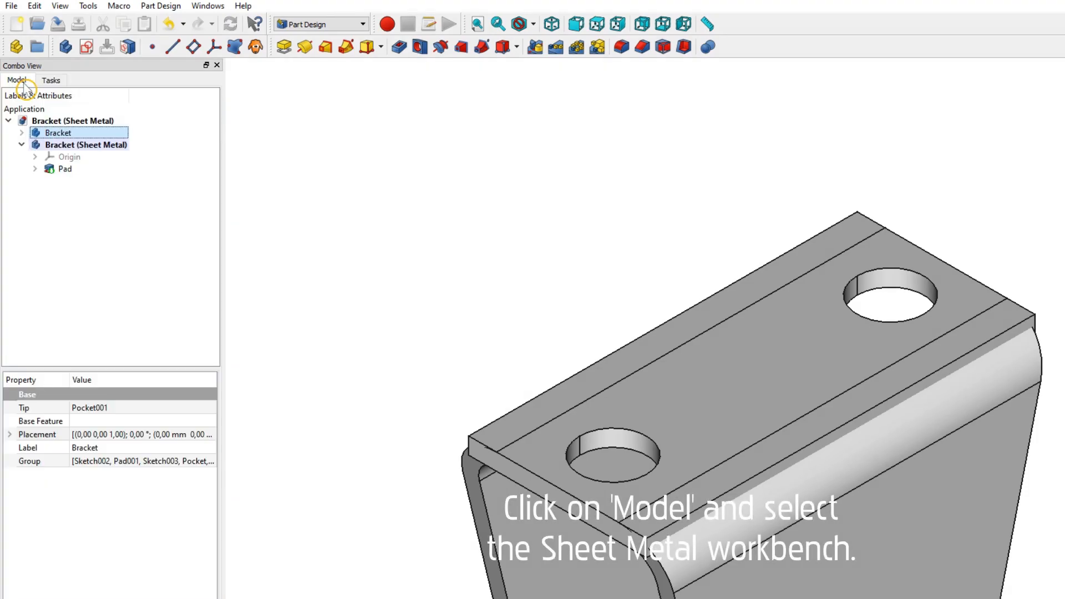
click(93, 210)
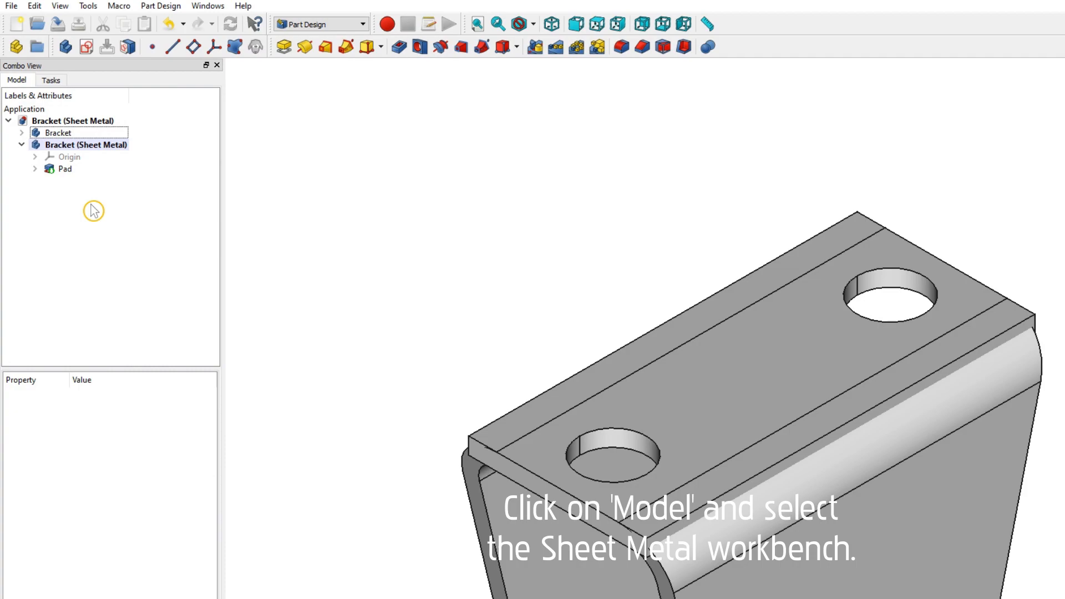
middle_drag(459, 345, 335, 178)
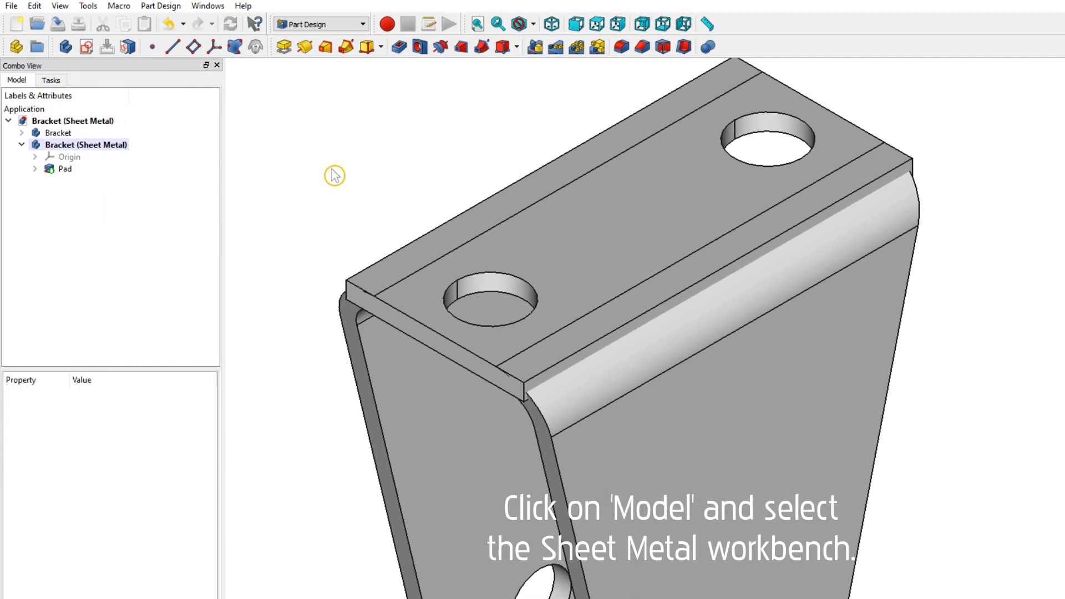
click(341, 25)
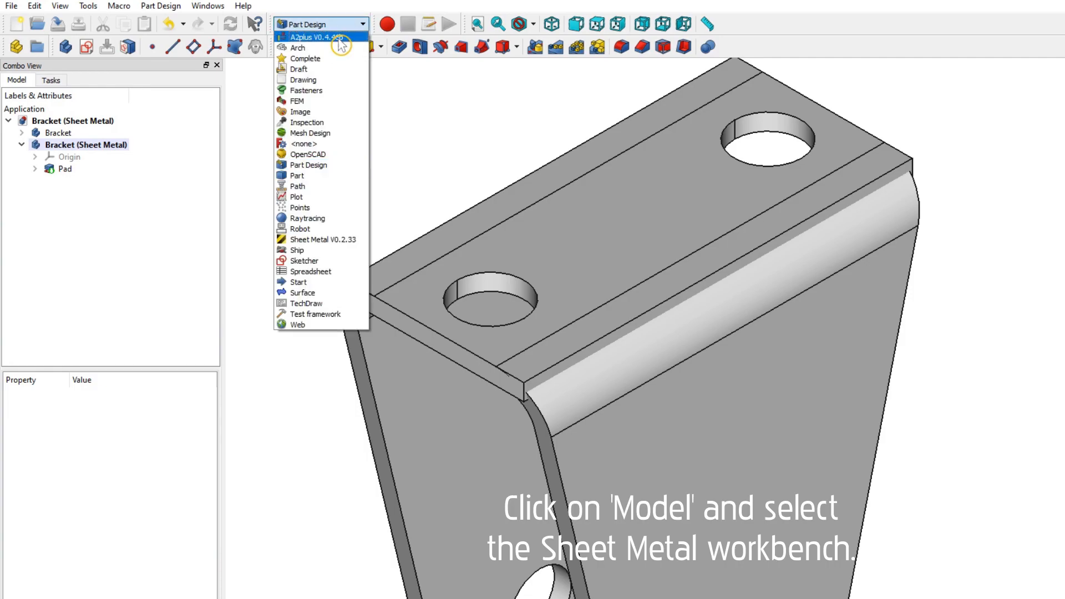
click(360, 244)
- Hide the original Bracket body so the underside of the padded web is exposed
scroll(473, 396, down, 2)
middle_drag(473, 396, 694, 386)
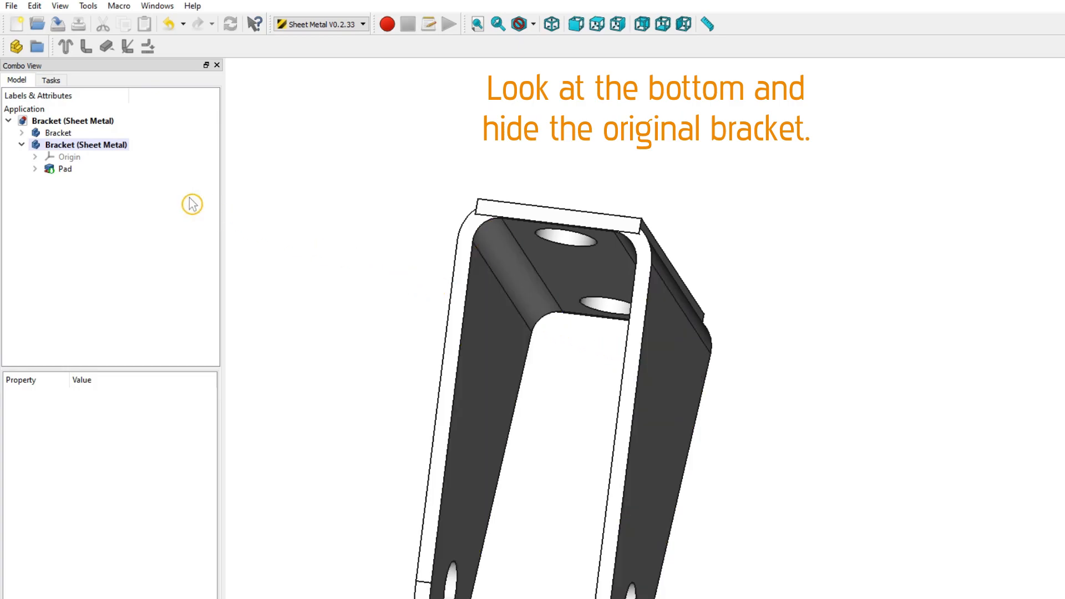
click(61, 133)
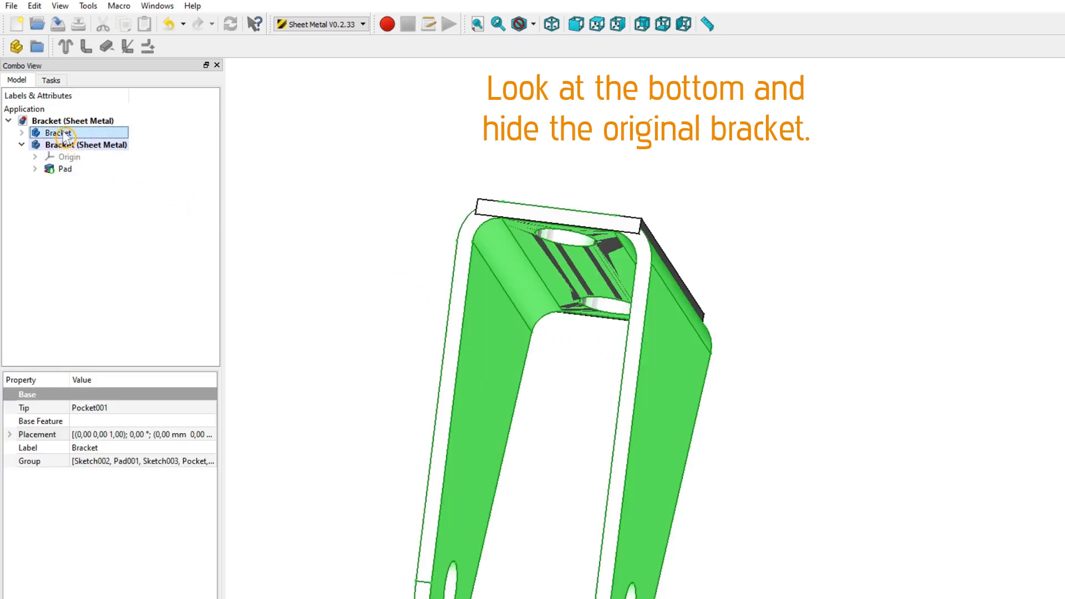
key(space)
click(366, 279)
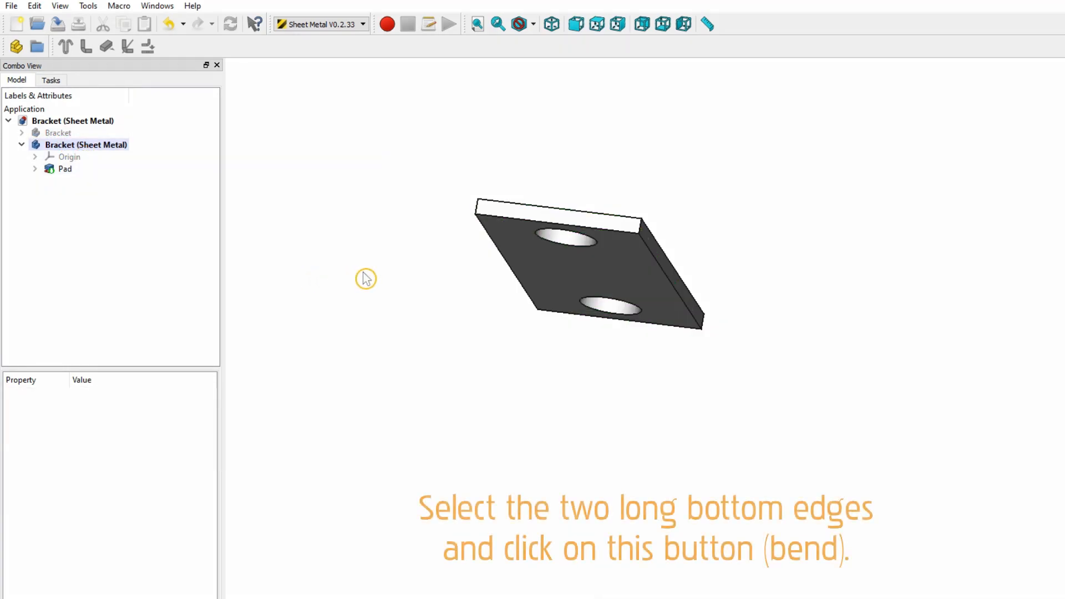
- Add bend walls along the two long bottom edges of the padded web
click(509, 267)
ctrl+click(665, 283)
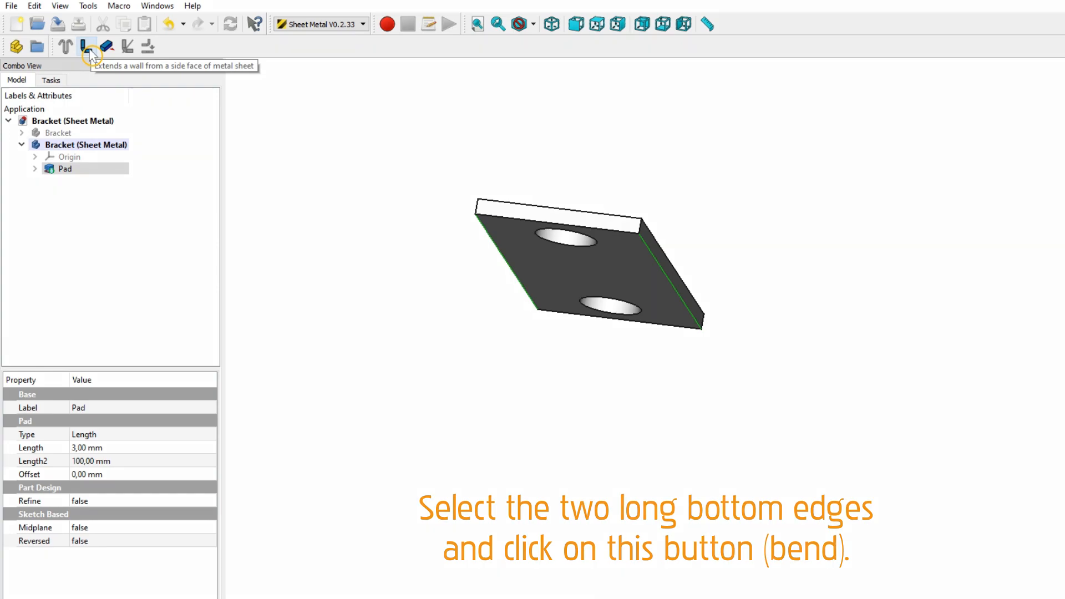
click(90, 53)
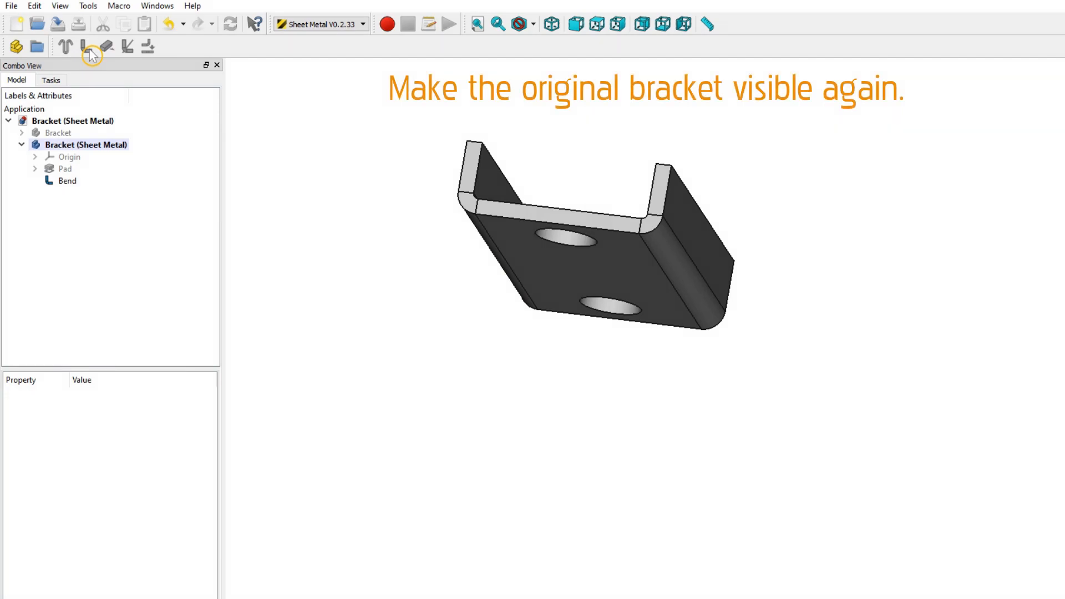
- Make the original Bracket body visible again to compare it with the bent walls
click(76, 136)
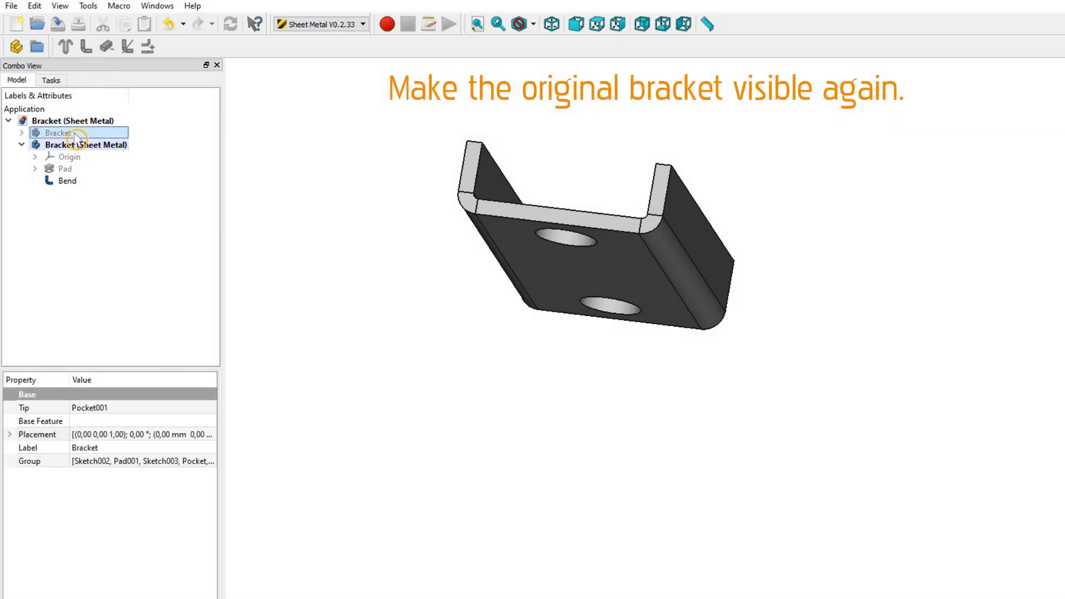
key(space)
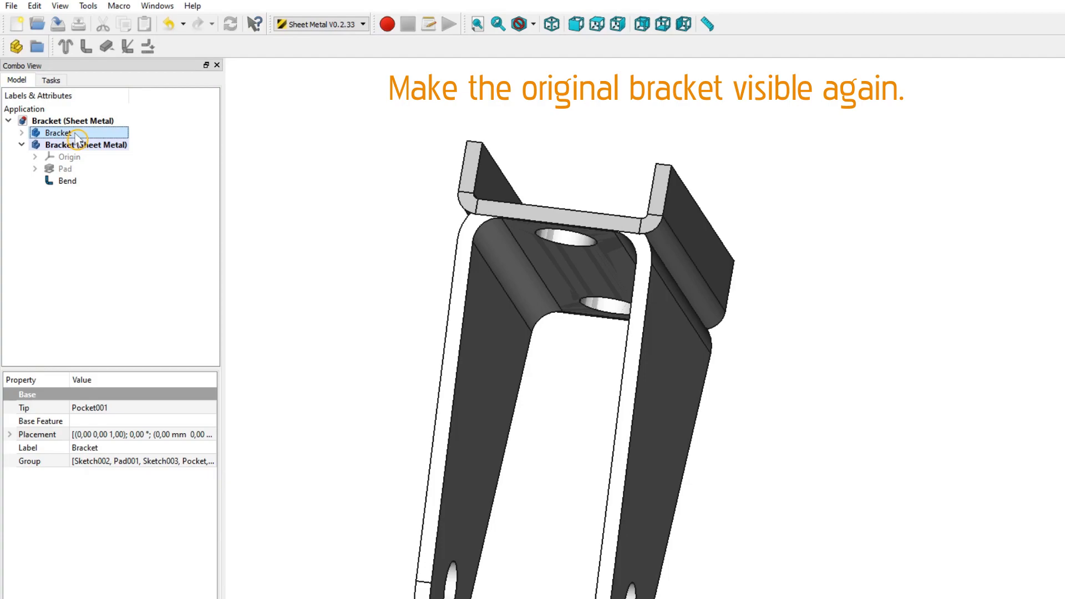
middle_drag(288, 193, 340, 221)
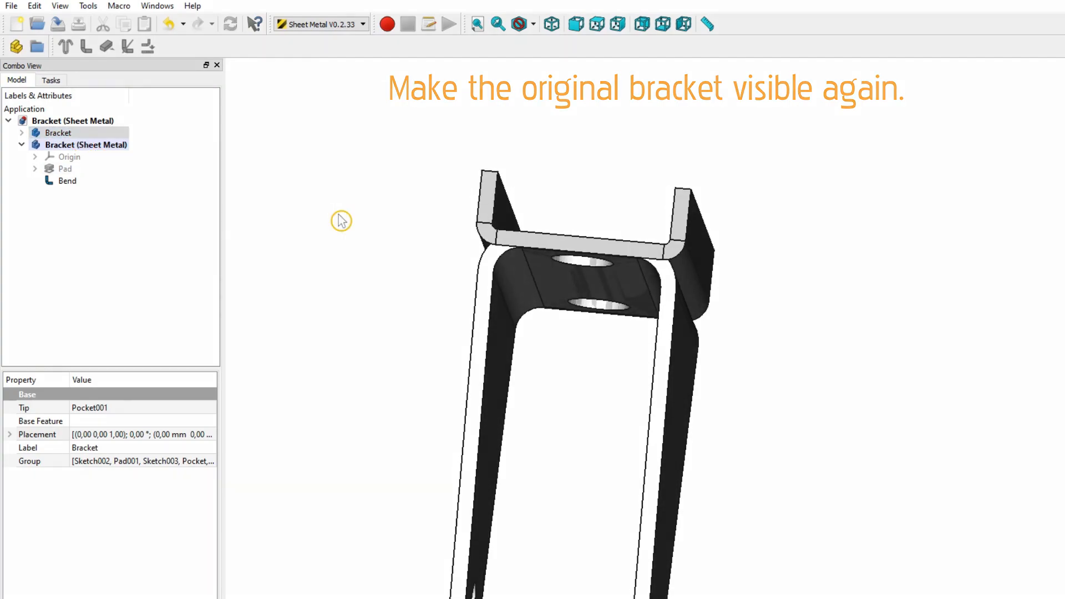
- Change the bend's Bend Type to Thickness Outside to match the original bracket's width
click(68, 181)
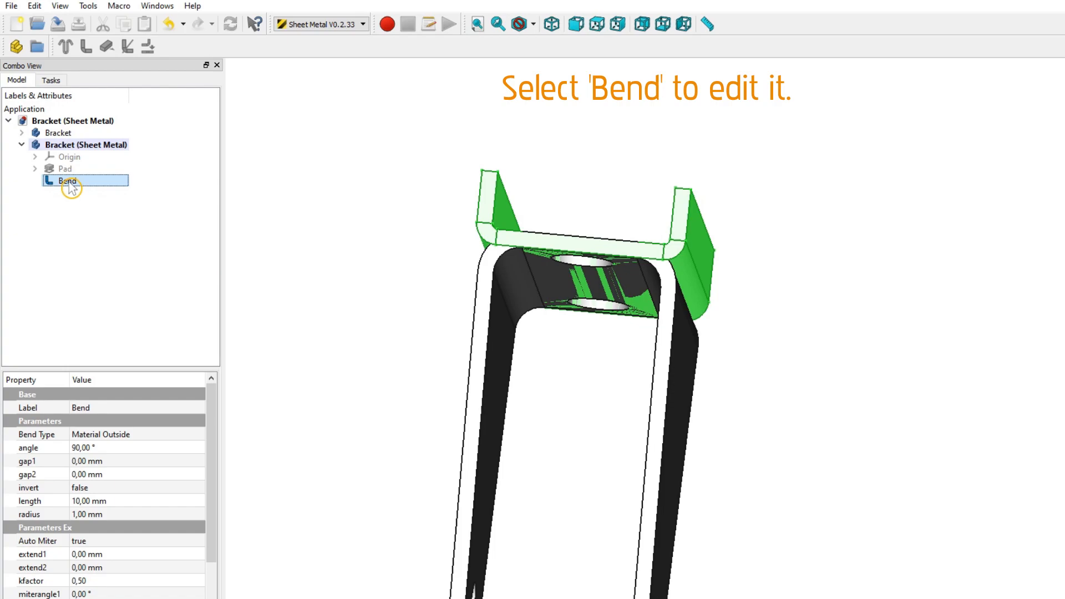
key(1)
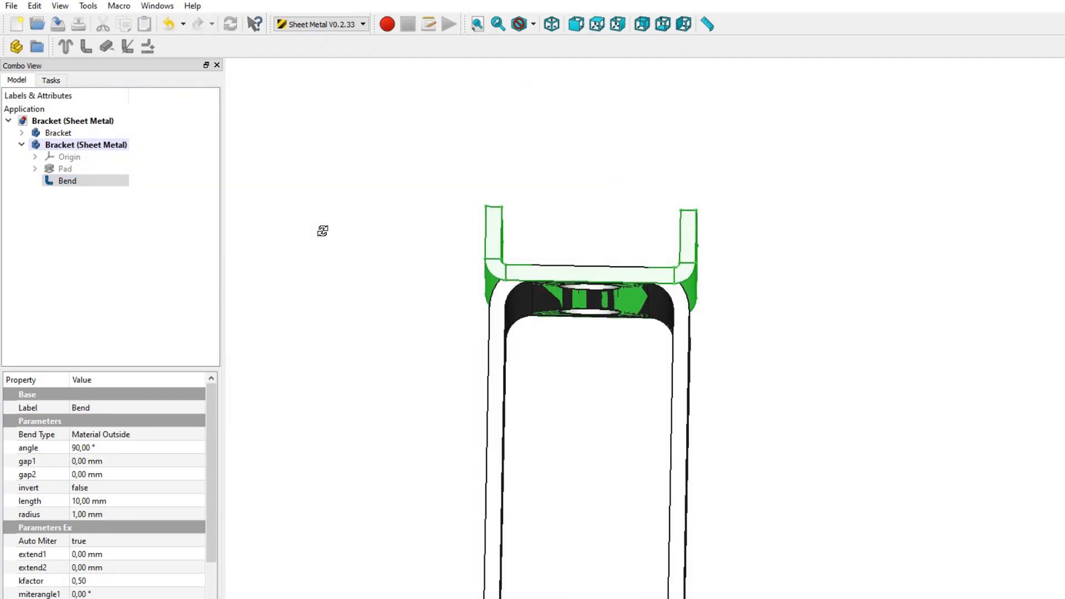
click(180, 440)
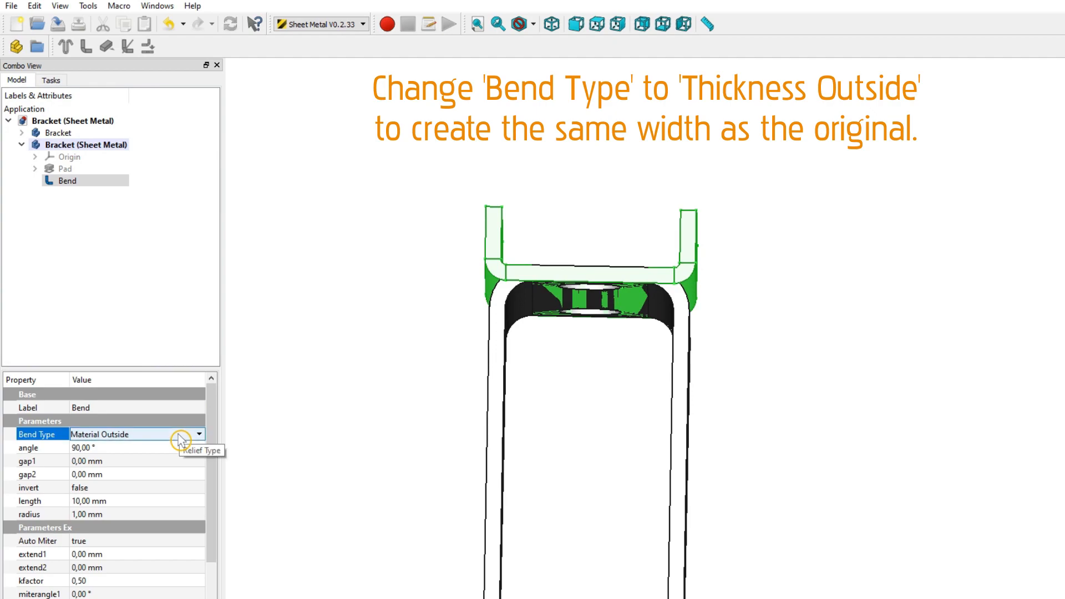
click(180, 441)
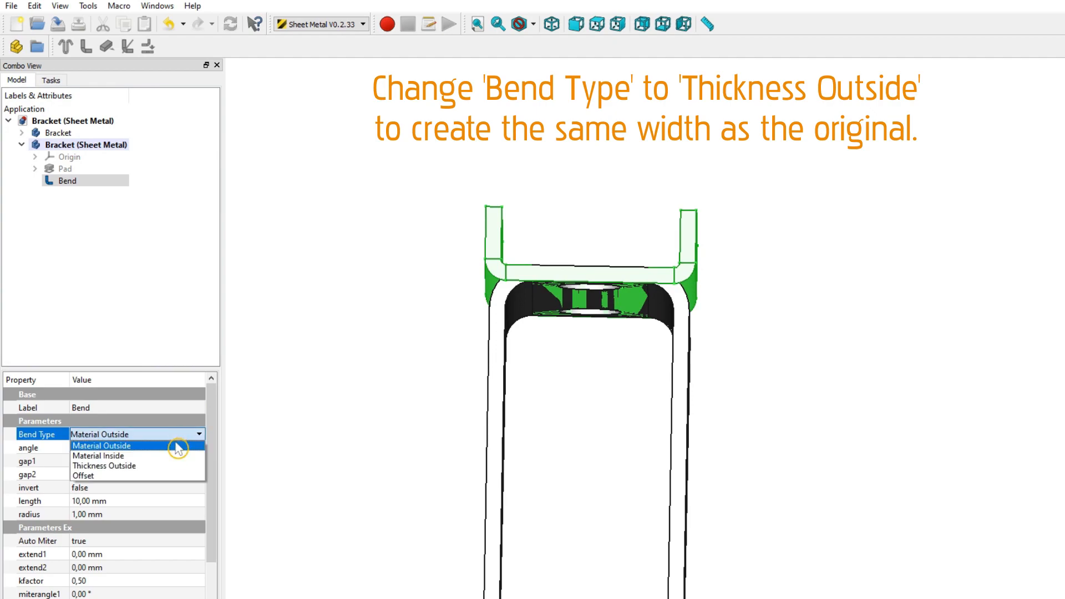
click(169, 471)
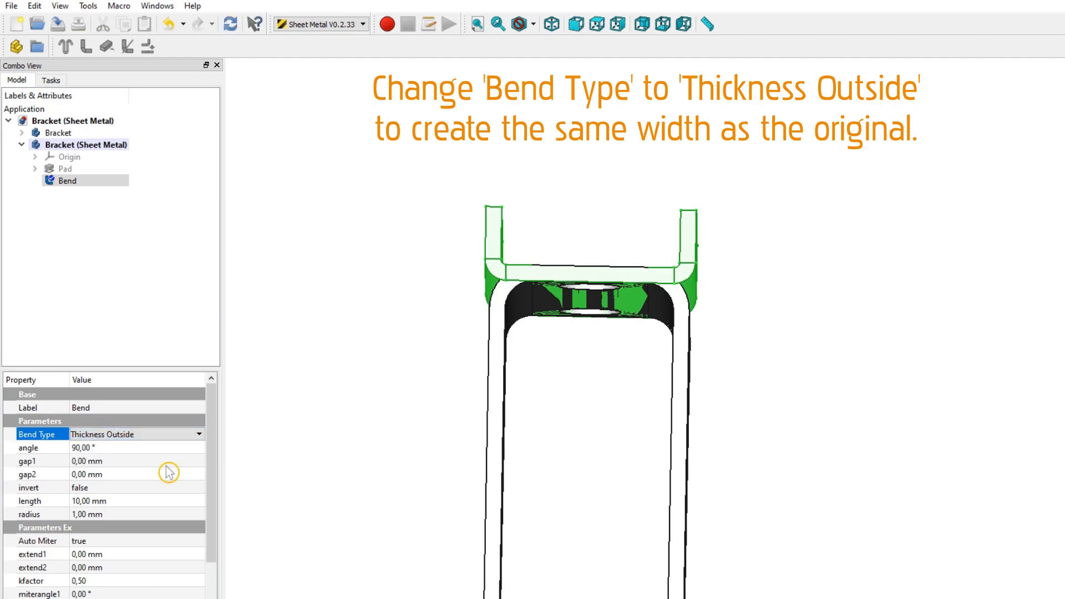
click(301, 433)
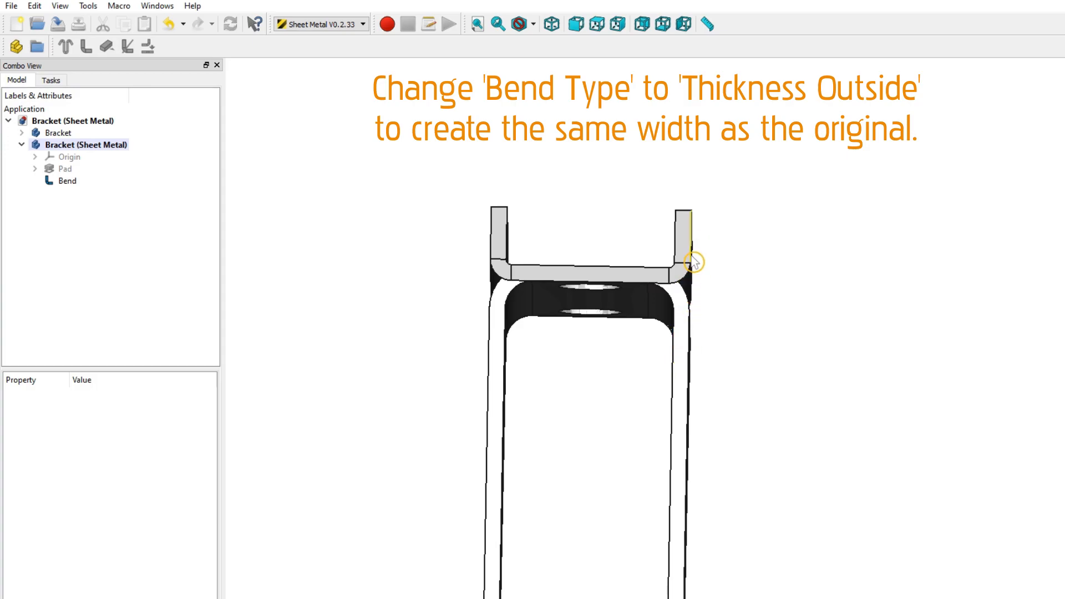
- Set the bend's invert property to true so the side walls fold downward
middle_drag(686, 309, 487, 304)
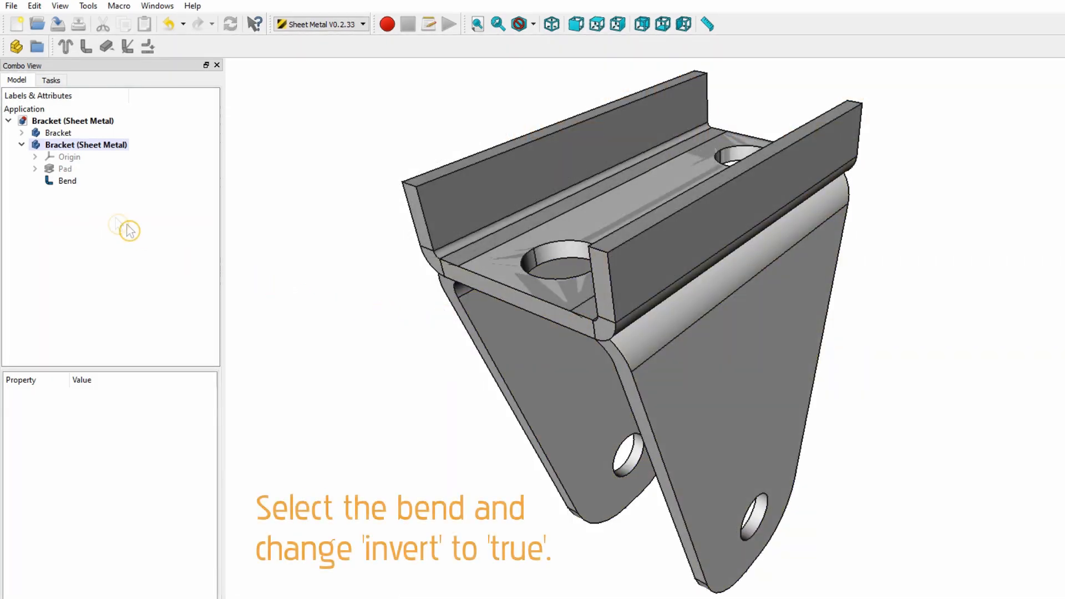
click(68, 181)
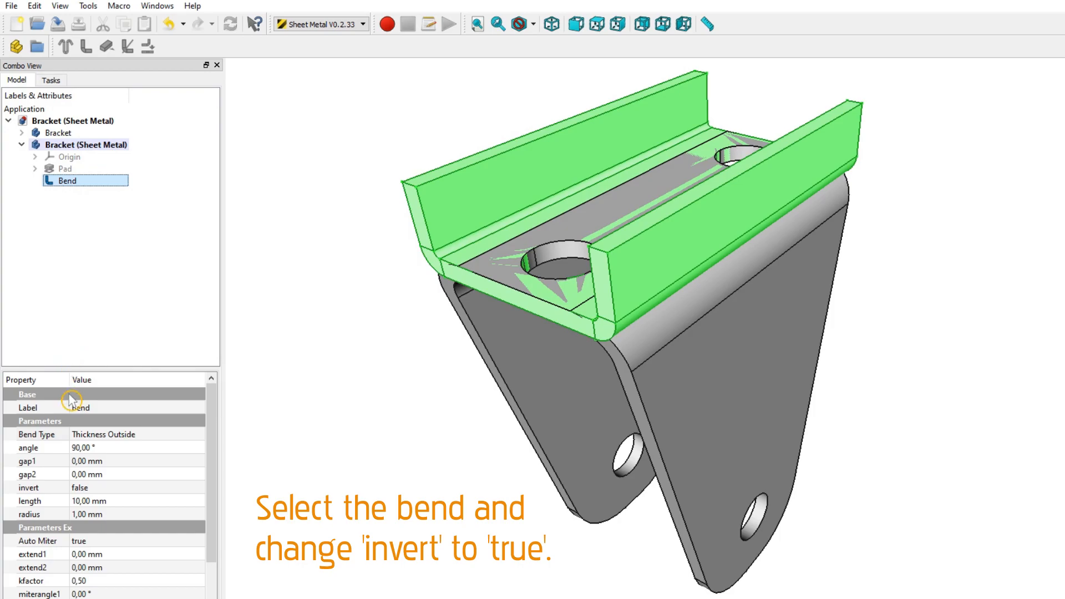
click(115, 488)
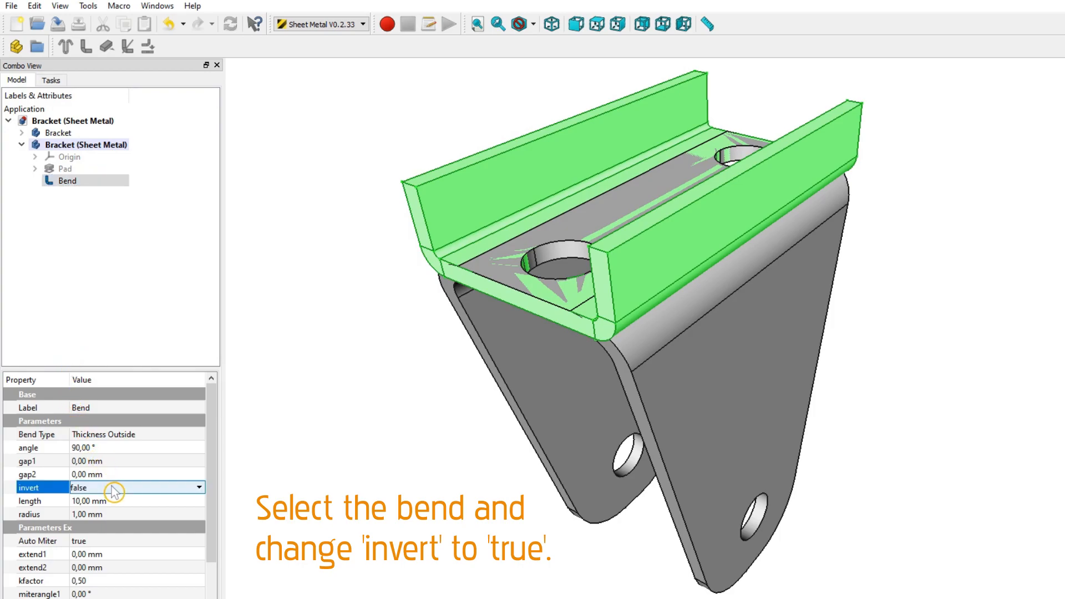
click(114, 489)
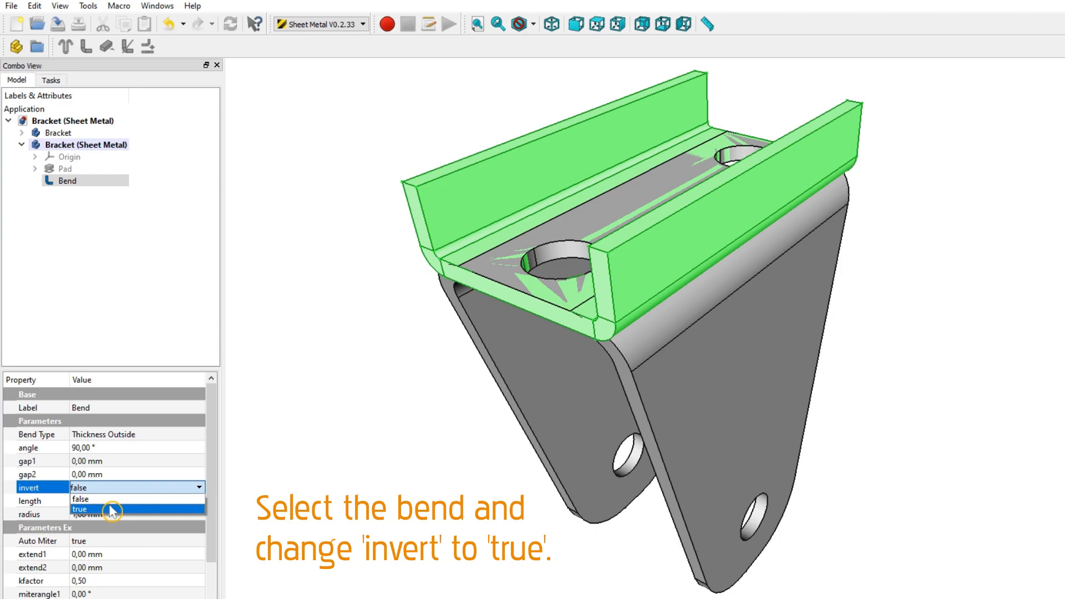
click(113, 509)
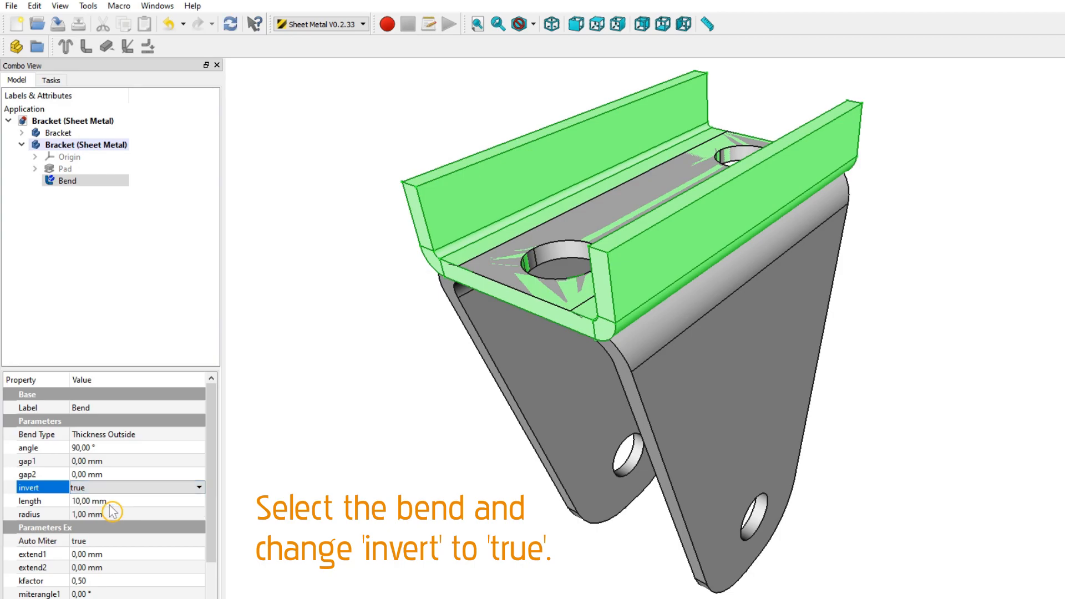
click(280, 484)
- Set the bend's length to 75 mm and its radius to 5 mm to match the original bracket
middle_drag(387, 506, 457, 484)
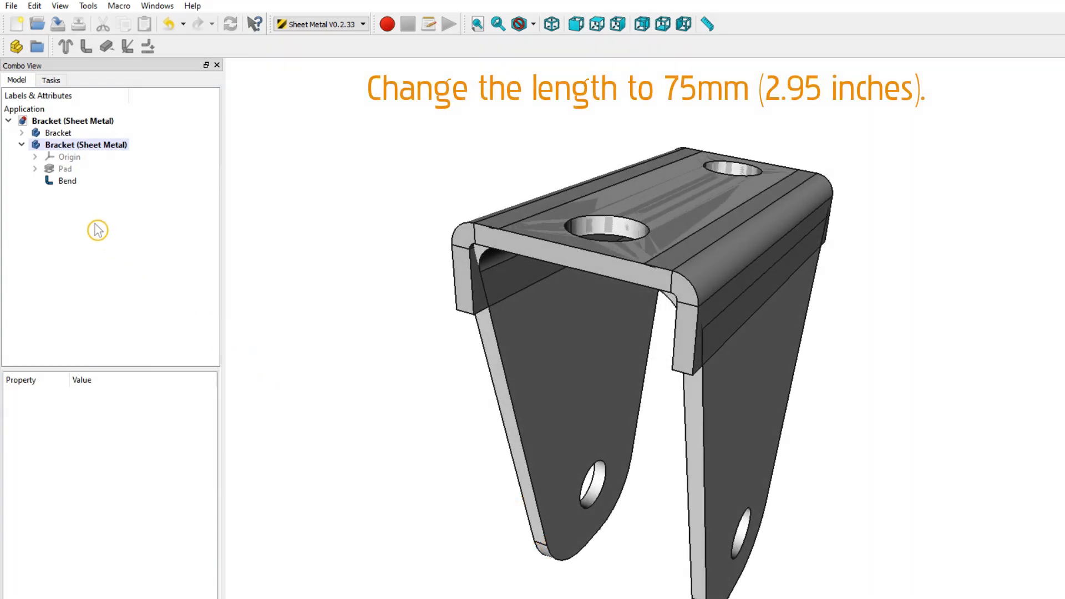
click(68, 181)
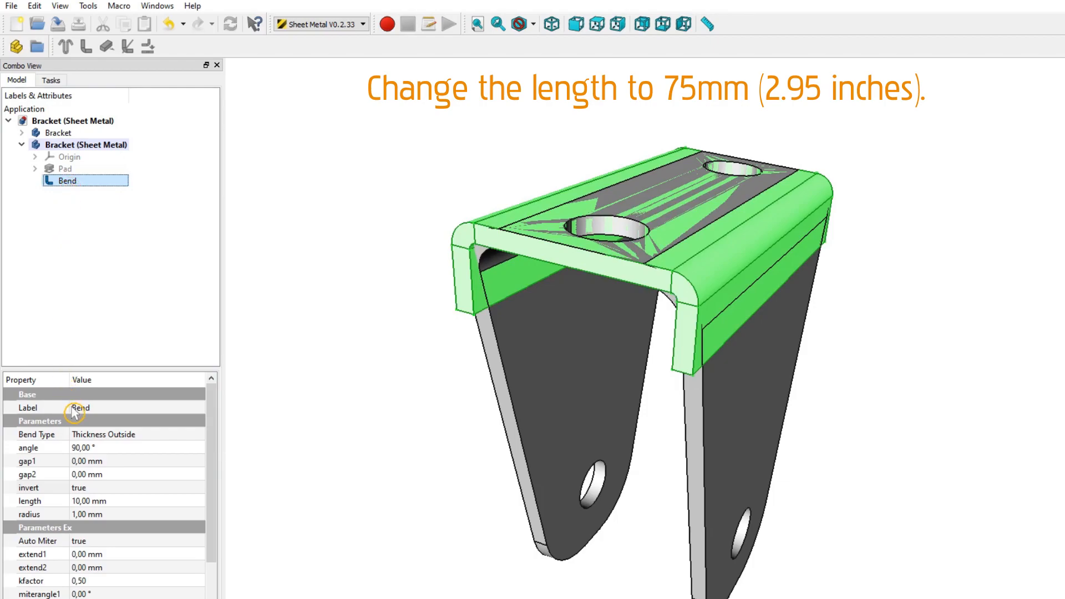
click(118, 500)
text(75)
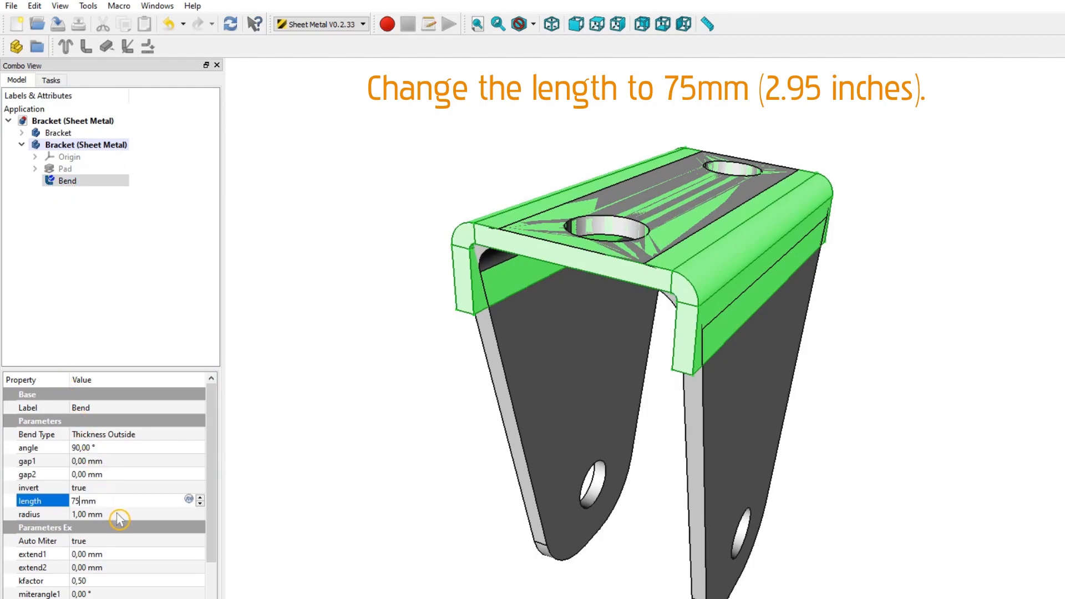
click(118, 515)
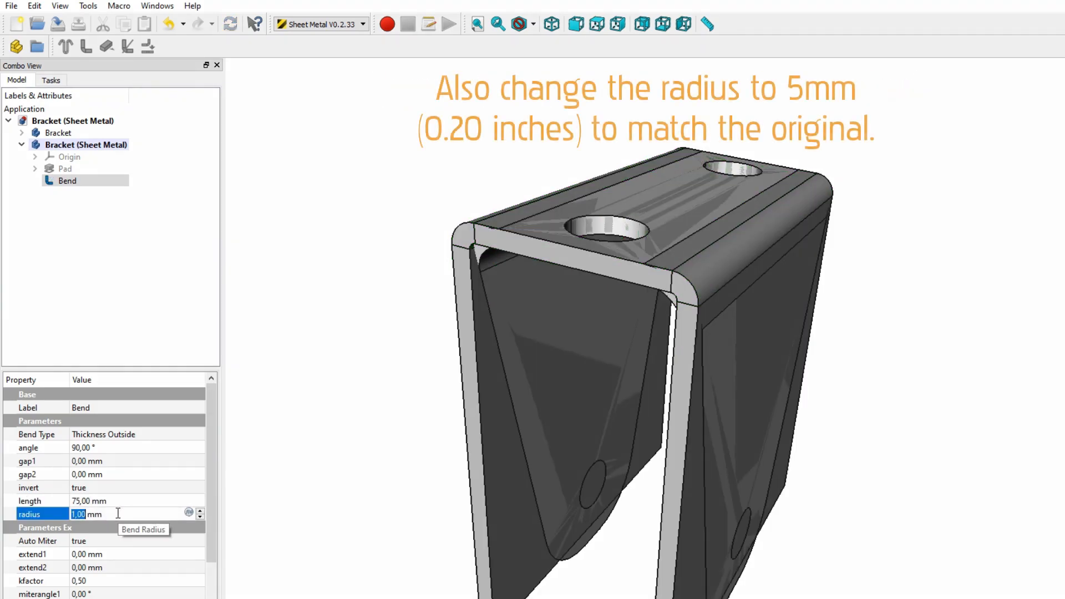
text(5)
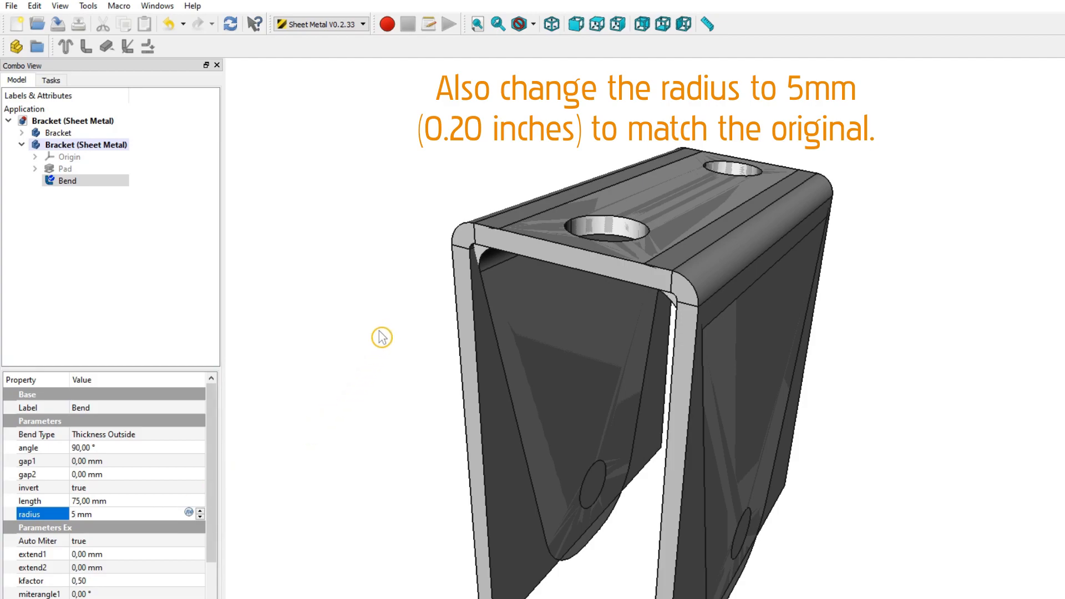
click(399, 319)
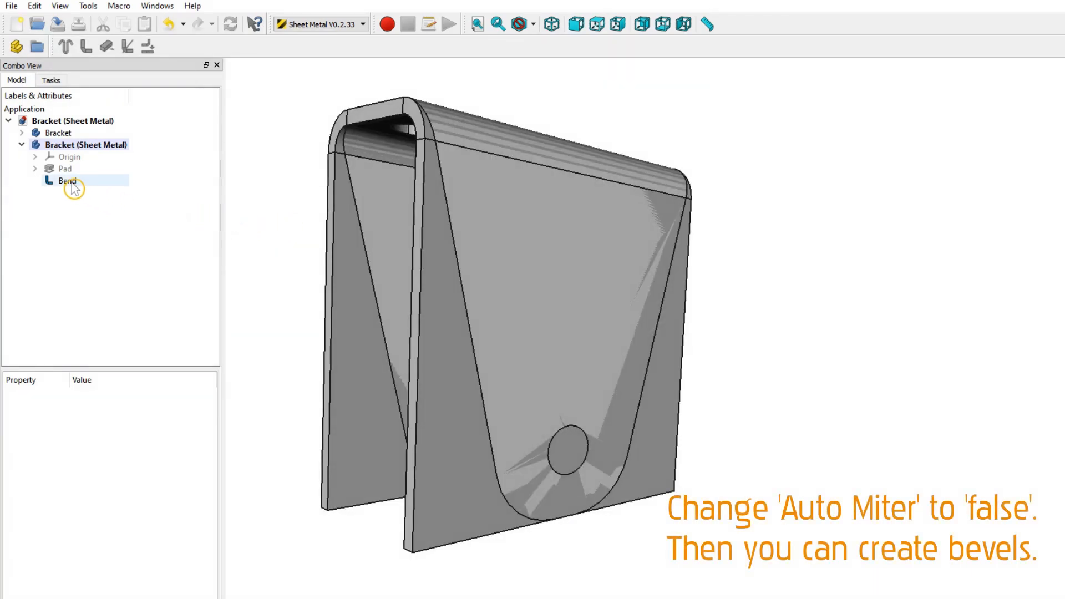
- Set the bend's Auto Miter to false and its miterangle1 and miterangle2 to 13.5°
click(70, 183)
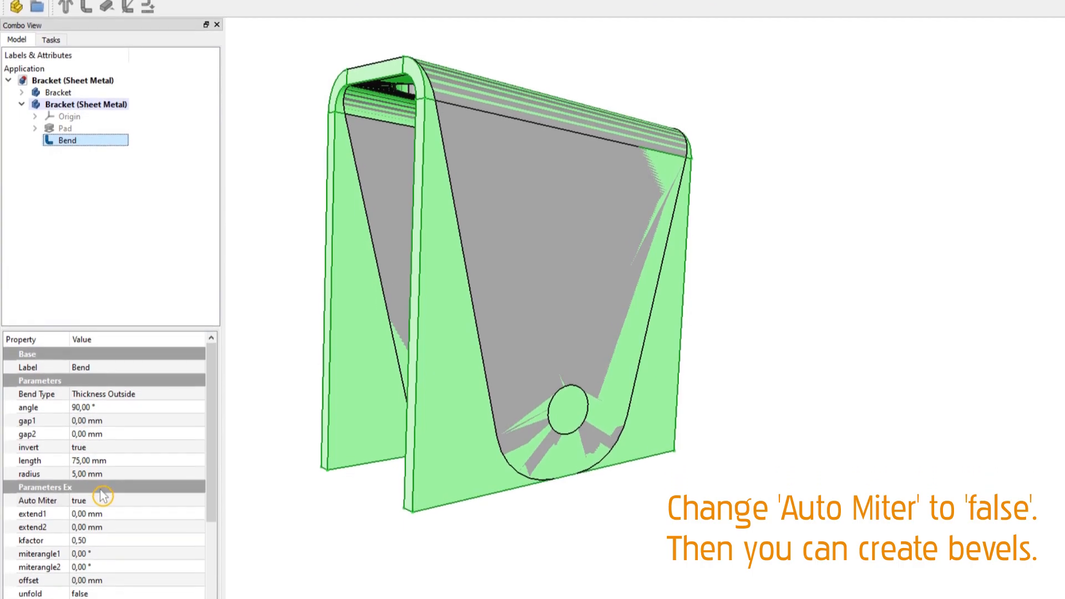
click(112, 499)
click(125, 498)
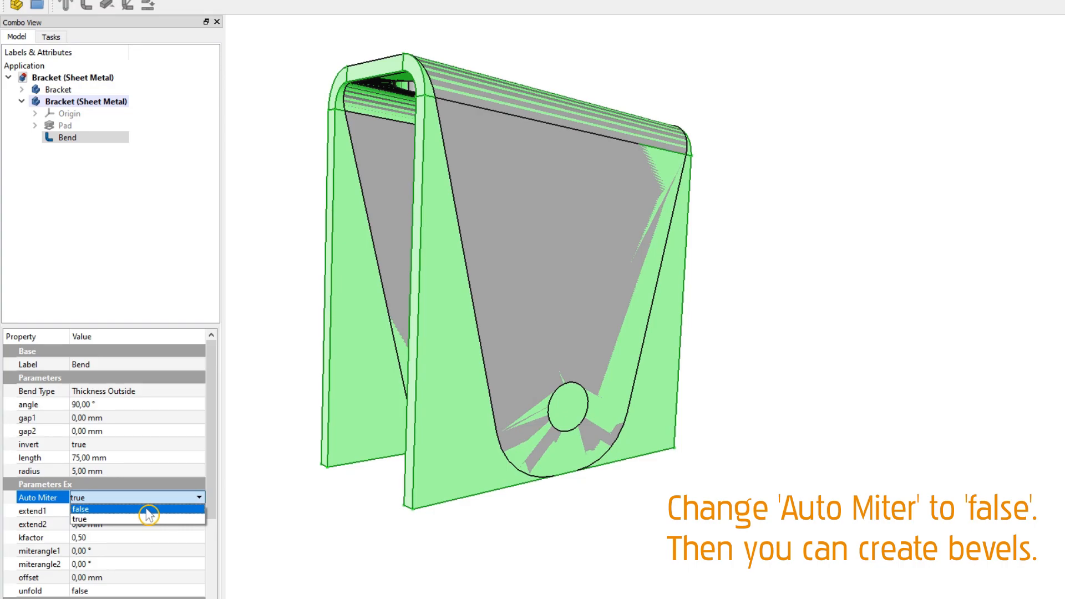
click(148, 510)
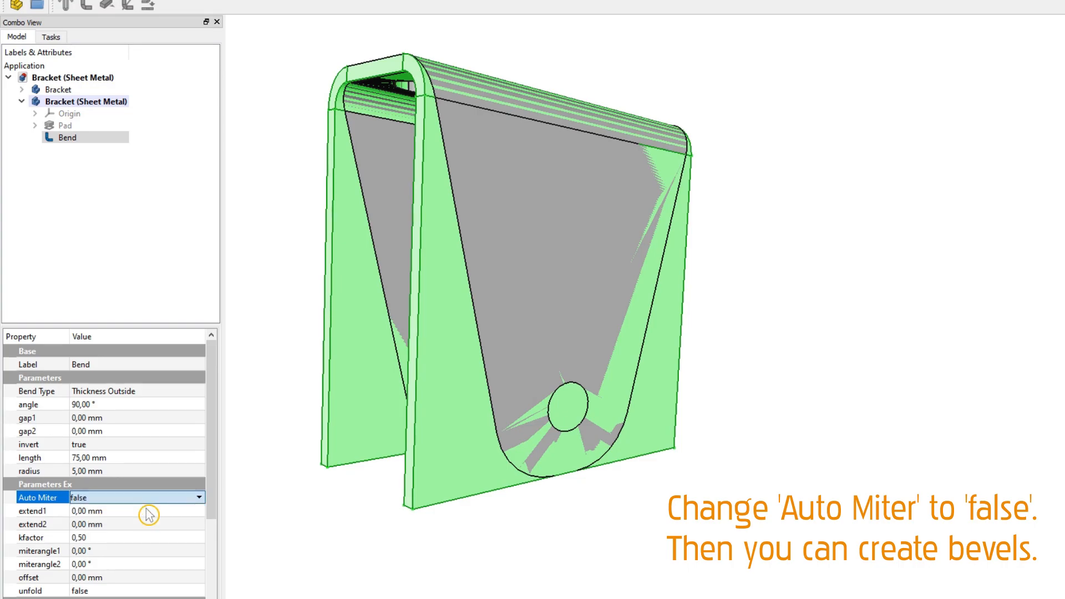
click(125, 550)
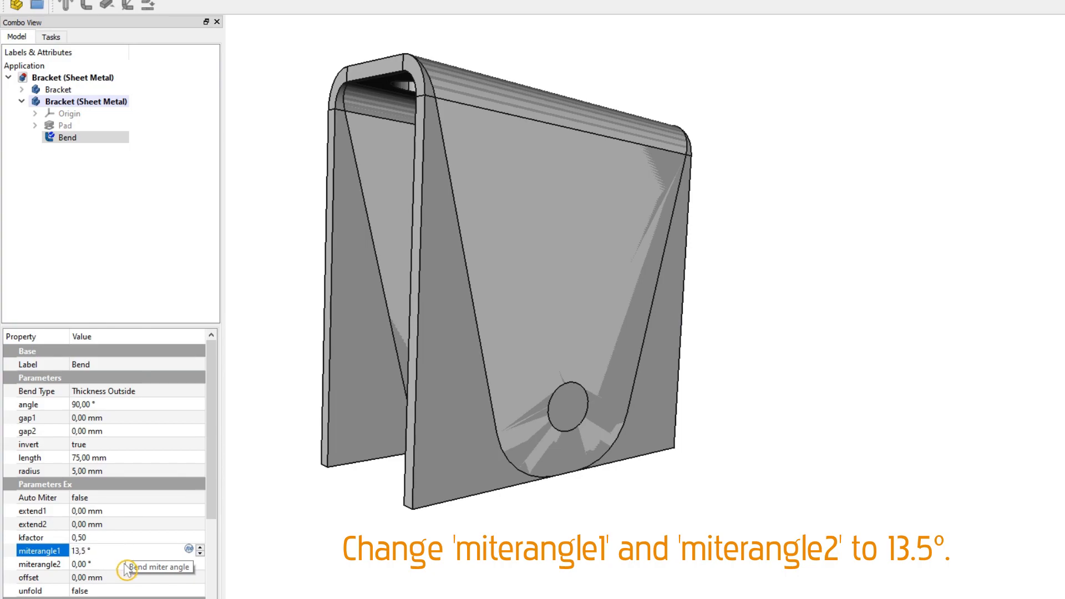
click(125, 563)
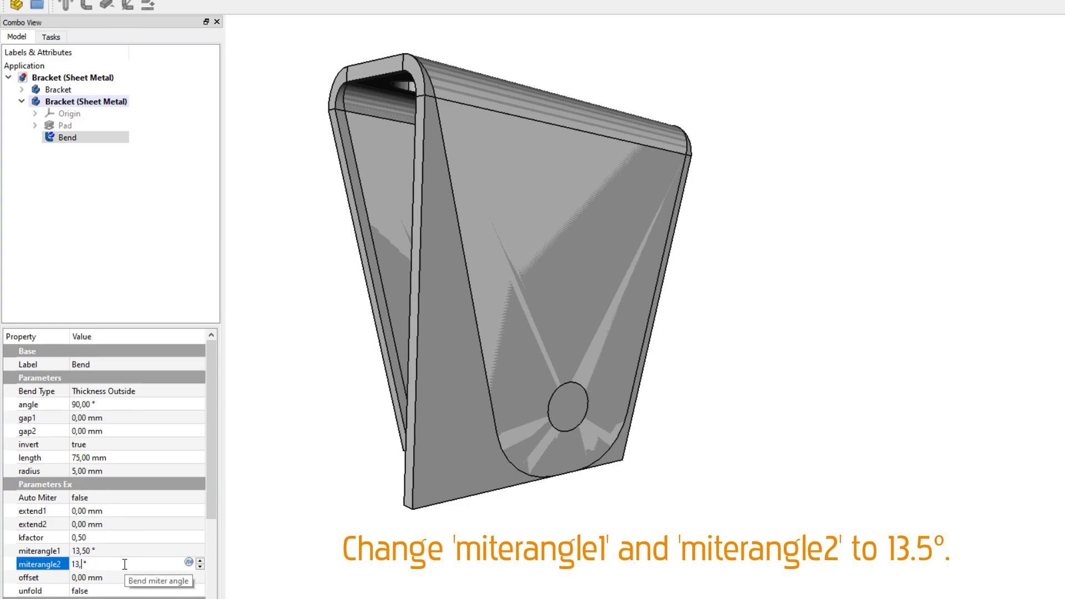
click(279, 562)
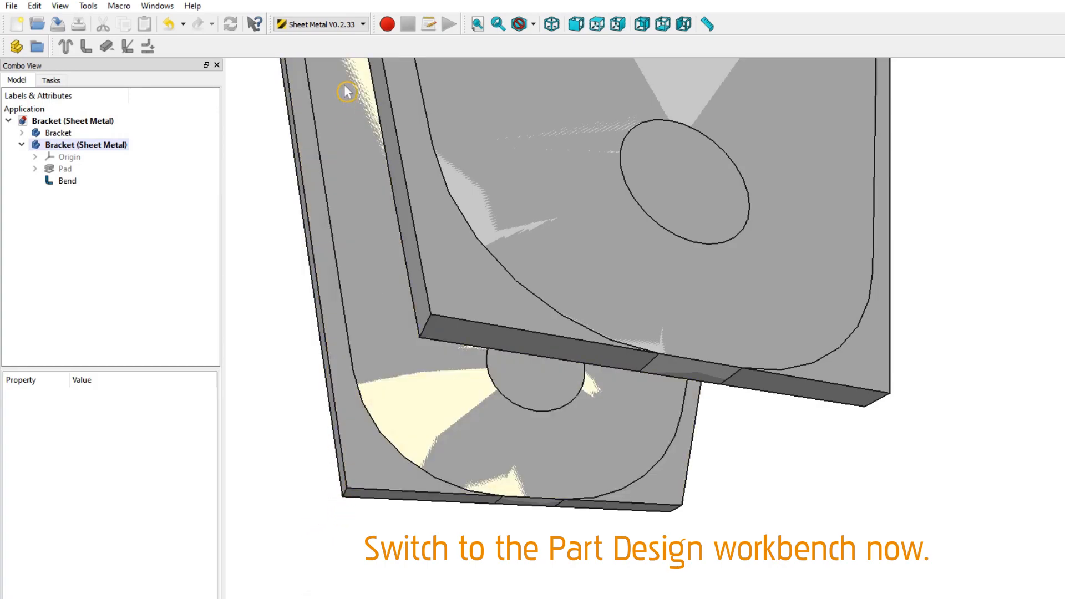
- Switch to the Part Design workbench and fillet the four bottom corner edges of the side walls with a 15 mm radius
click(335, 25)
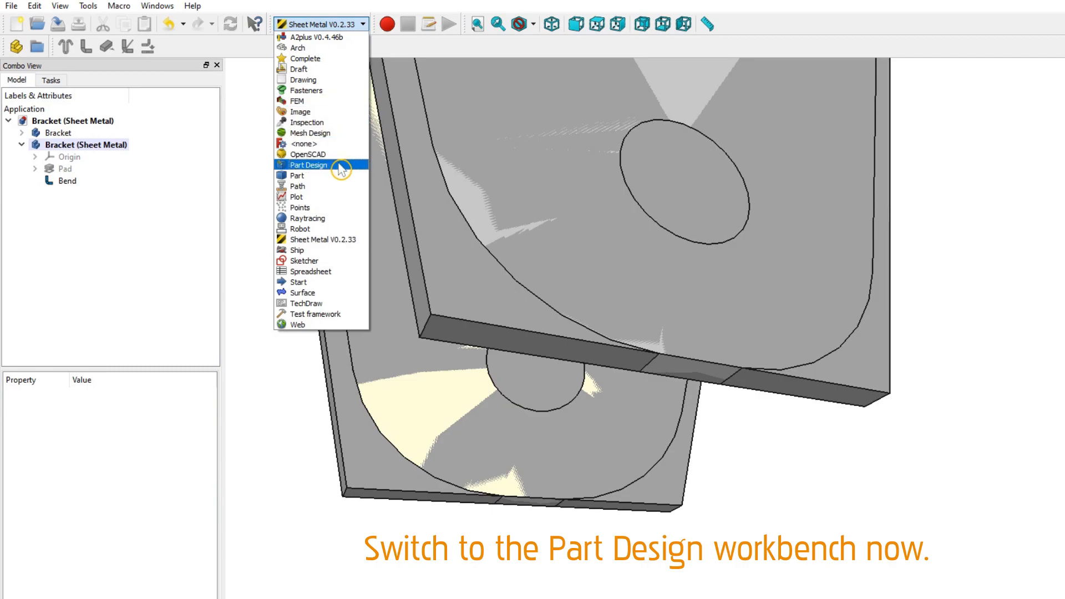
click(340, 166)
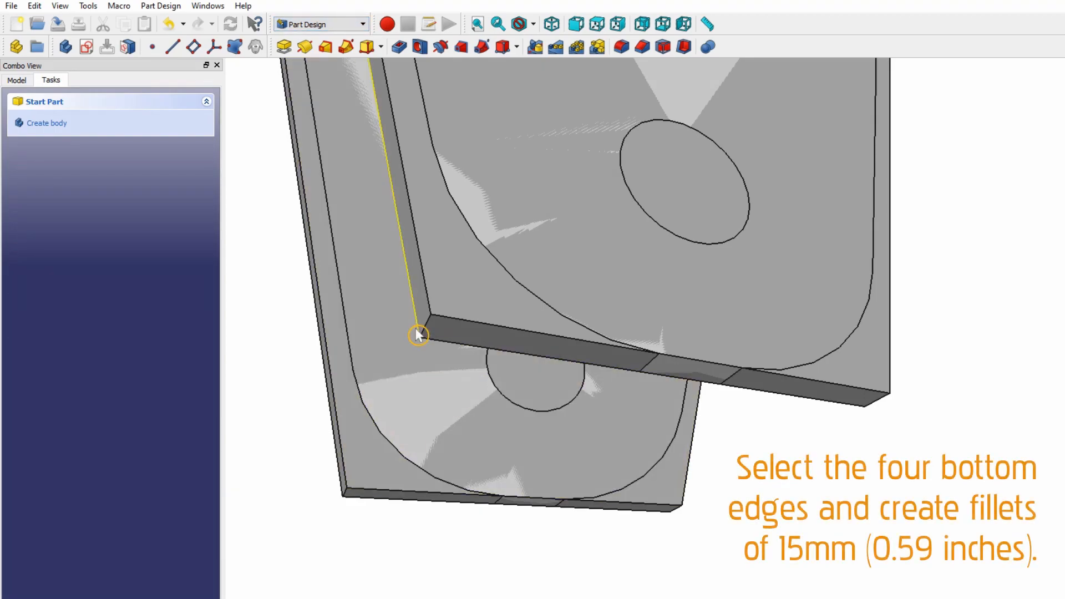
click(423, 331)
click(345, 494)
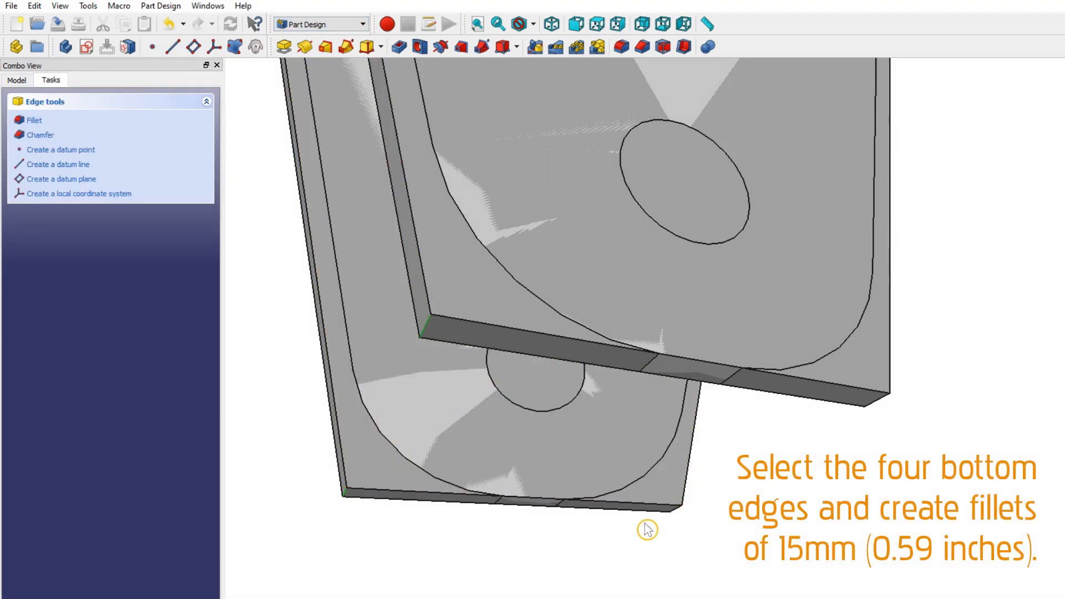
click(681, 511)
click(877, 404)
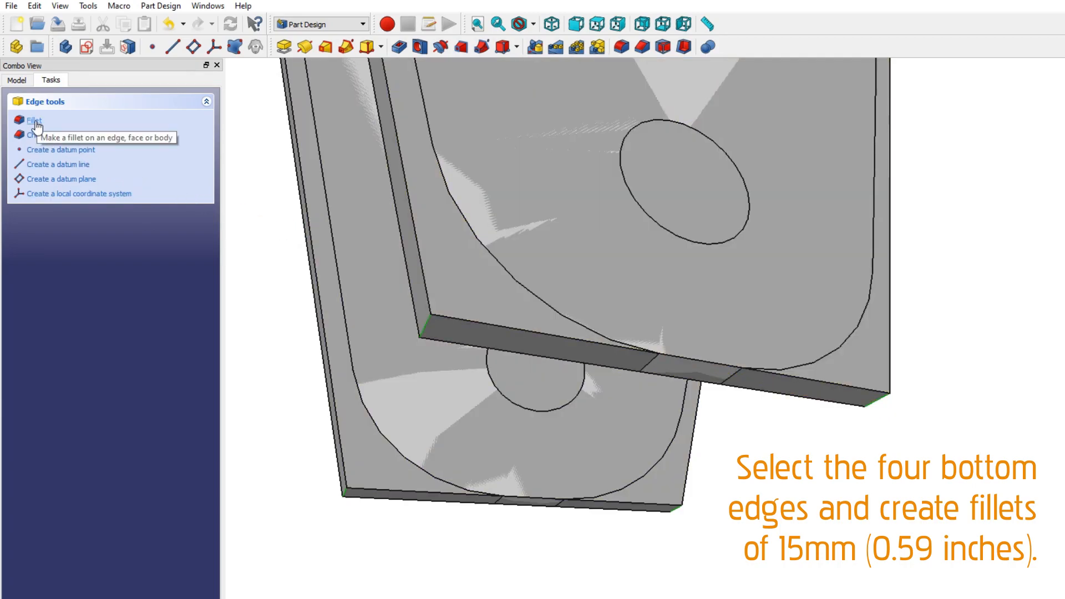
click(35, 121)
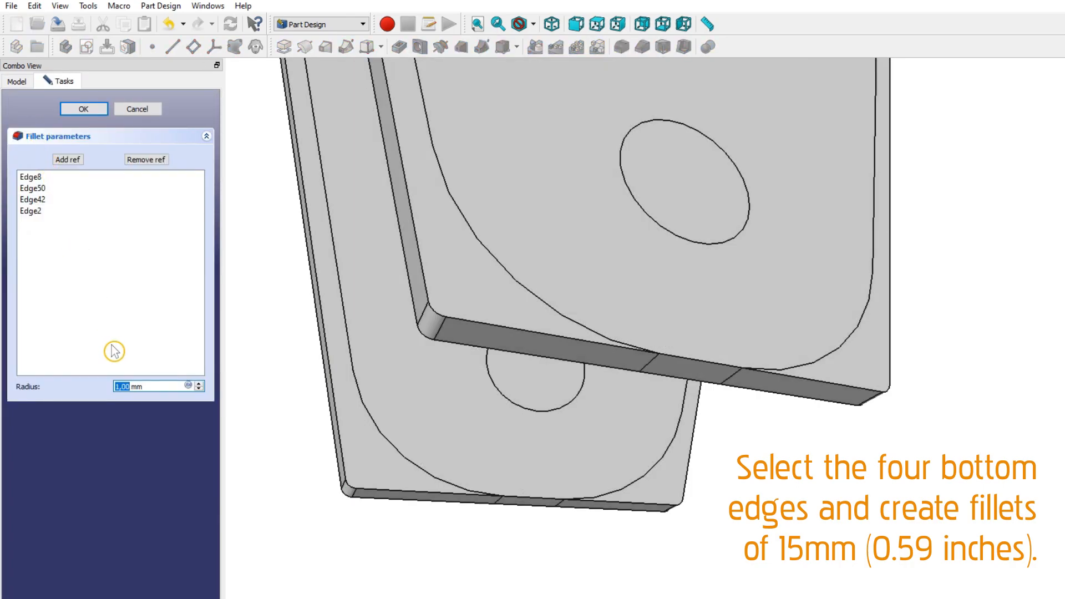
text(5)
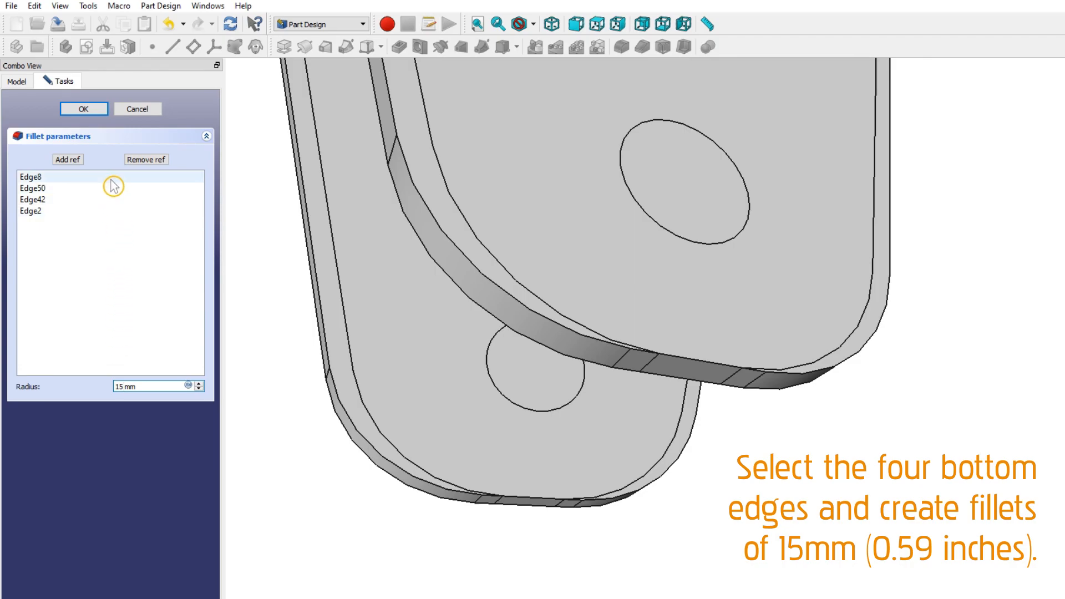
click(99, 112)
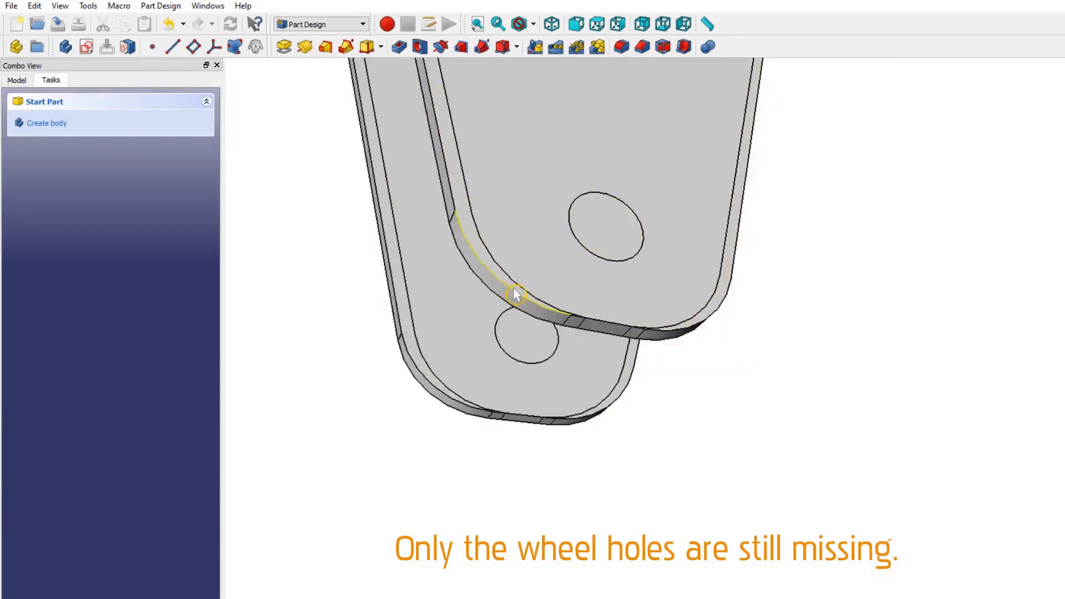
- Hide the original Bracket body so only the sheet metal body is displayed
scroll(514, 289, down, 5)
middle_drag(704, 228, 575, 189)
scroll(525, 356, up, 2)
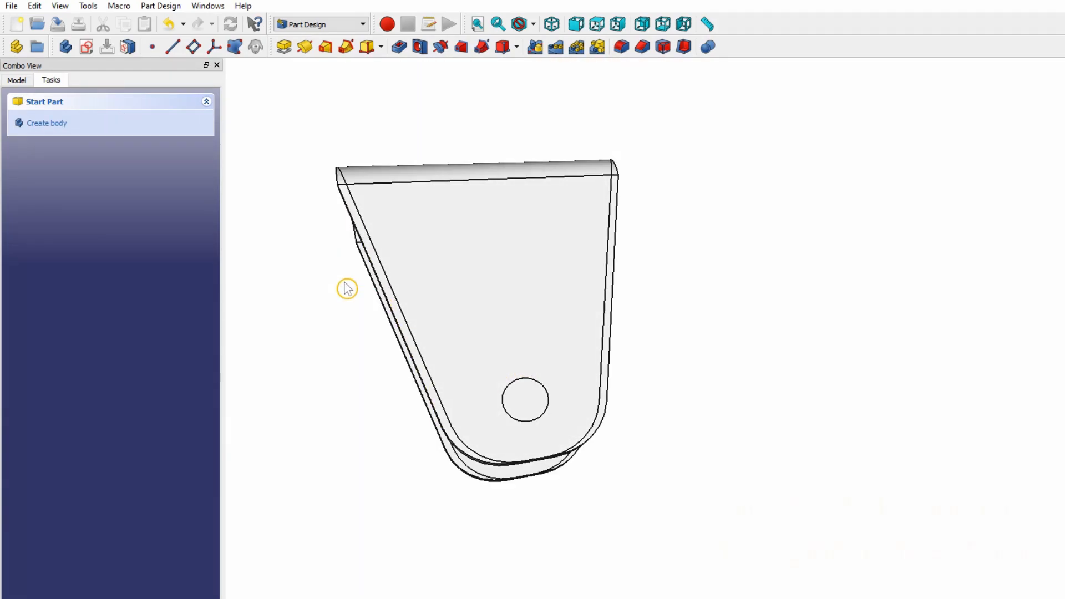
click(17, 81)
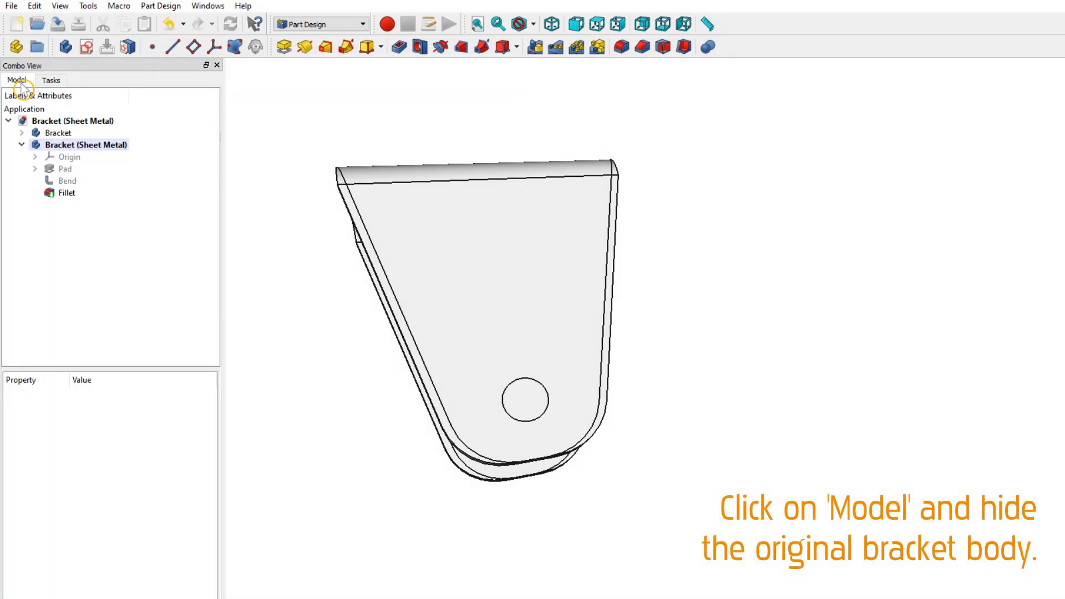
click(58, 134)
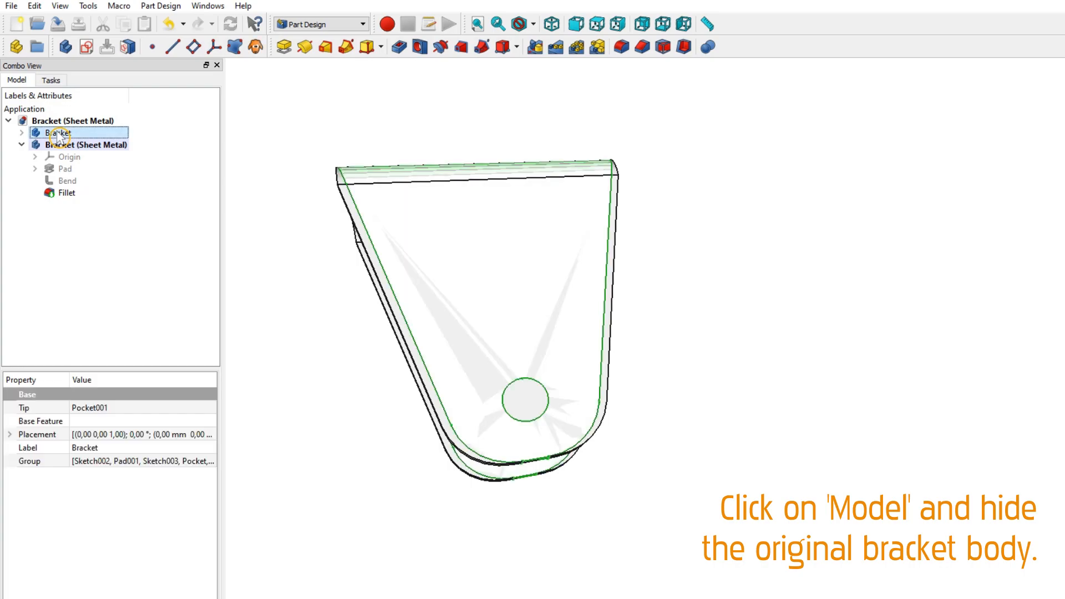
middle_drag(271, 200, 386, 261)
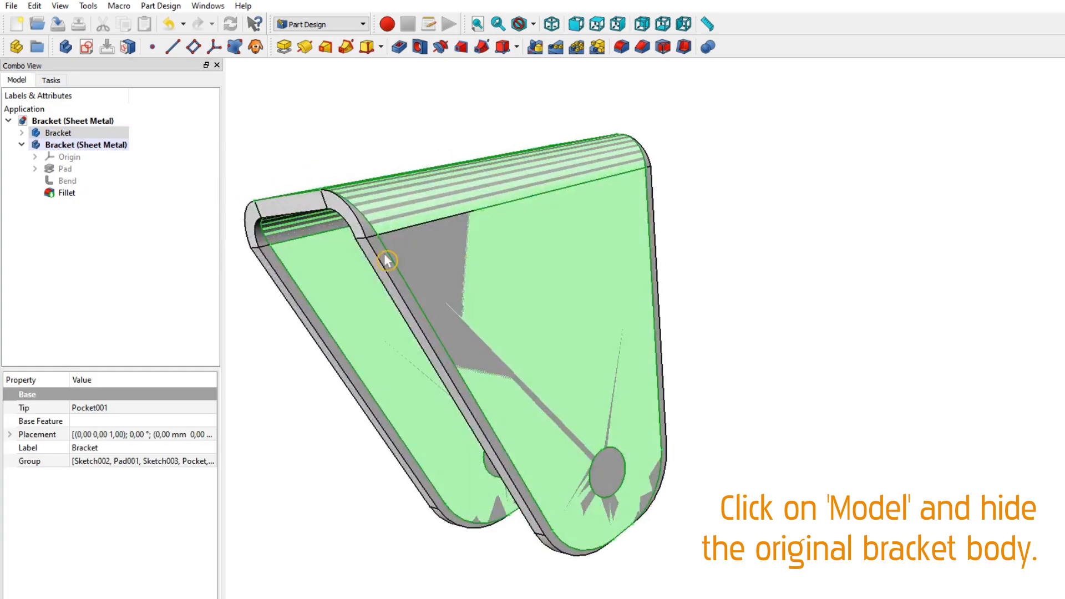
click(93, 133)
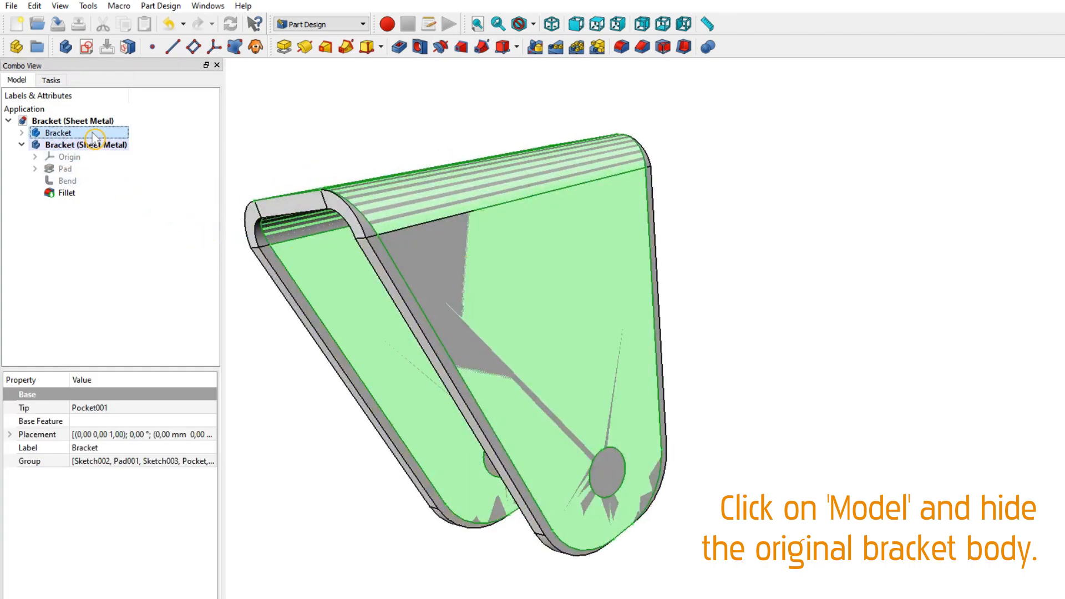
key(space)
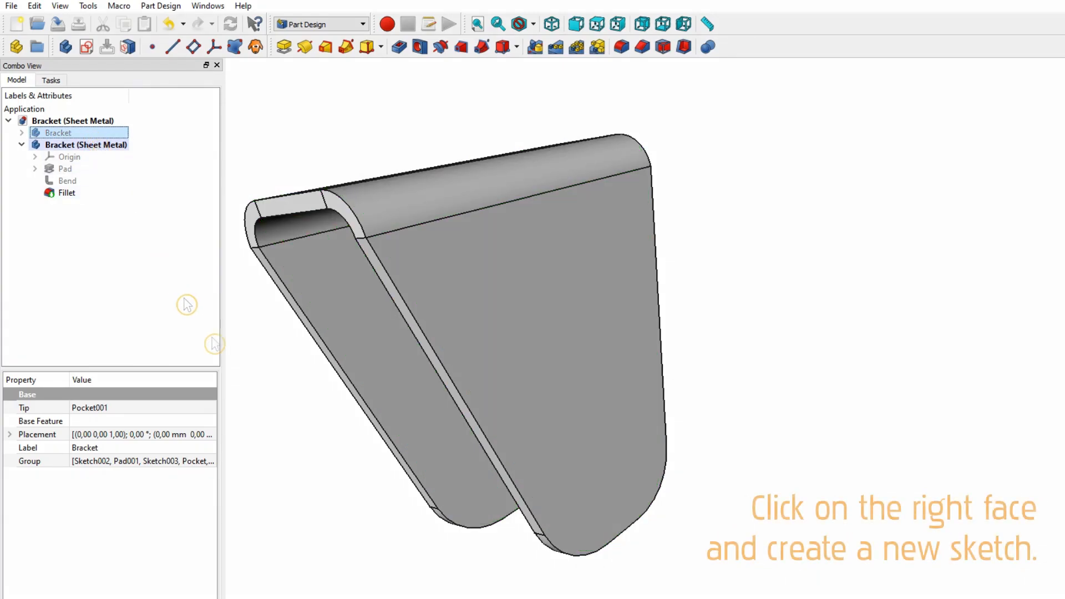
- Sketch a circle on the right side wall's outer face, centred on the Y-axis near the lower end, with a 5.5 mm radius
click(541, 437)
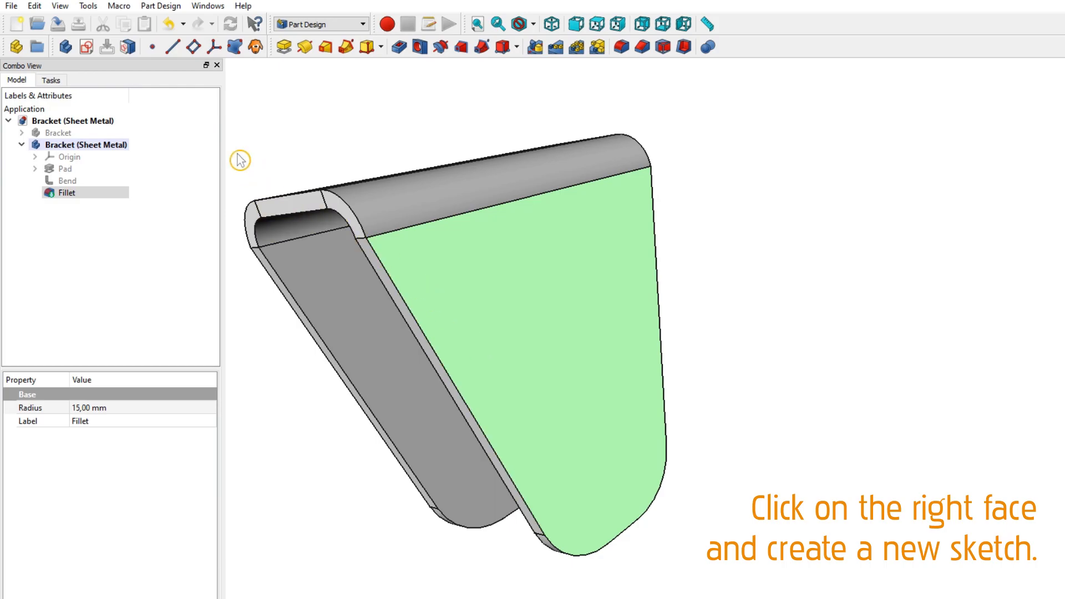
click(86, 47)
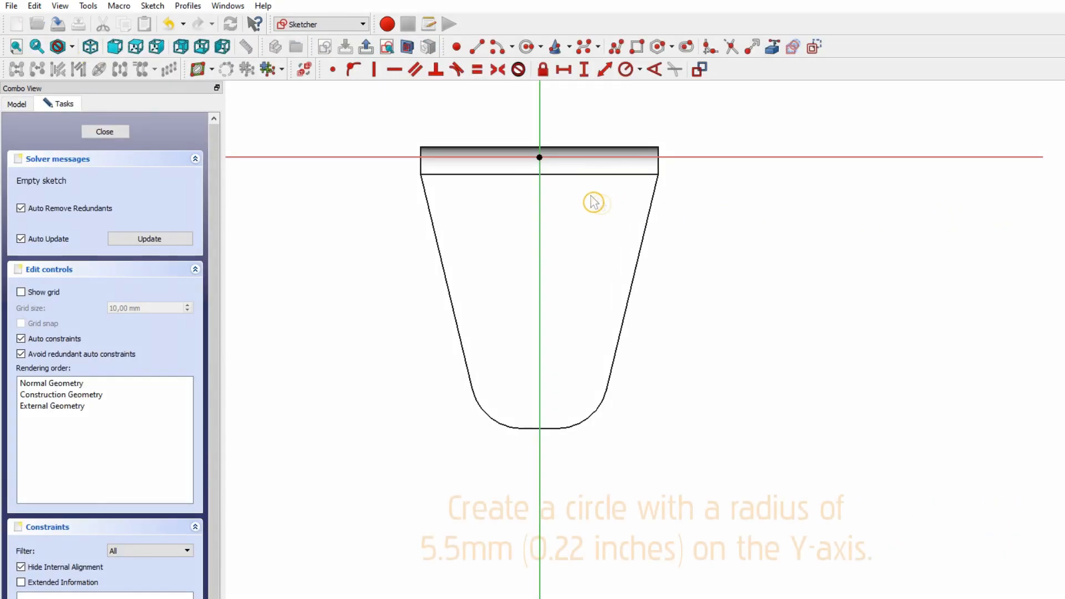
click(528, 49)
click(541, 380)
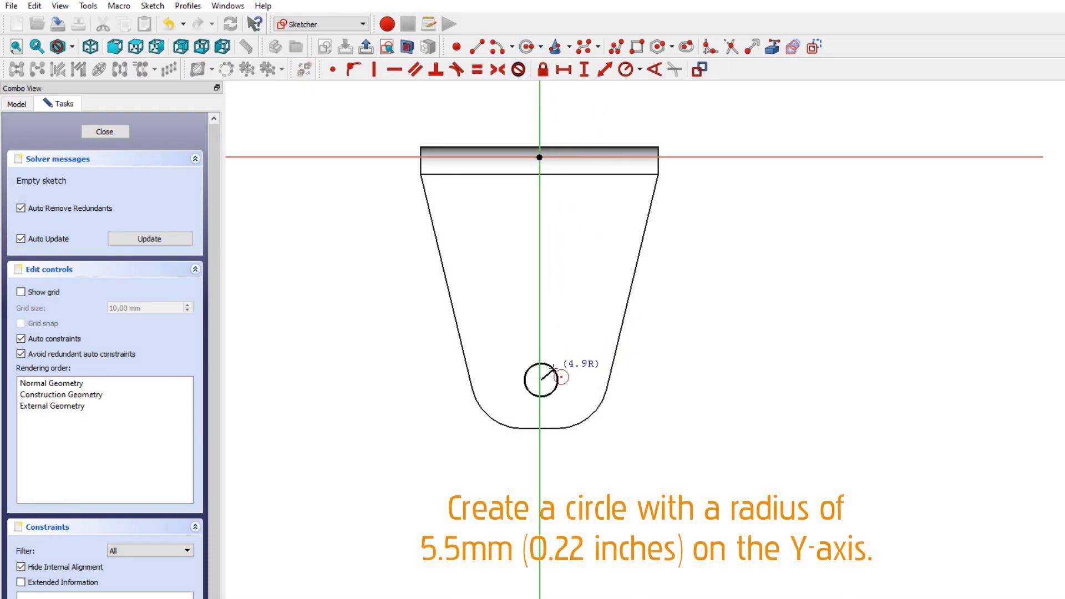
click(553, 367)
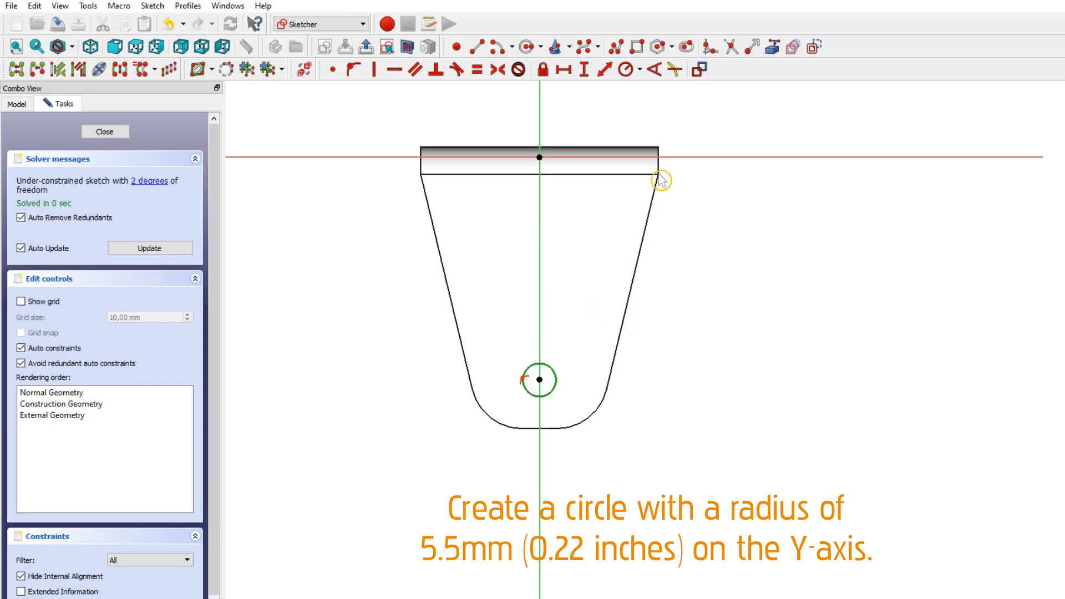
click(626, 70)
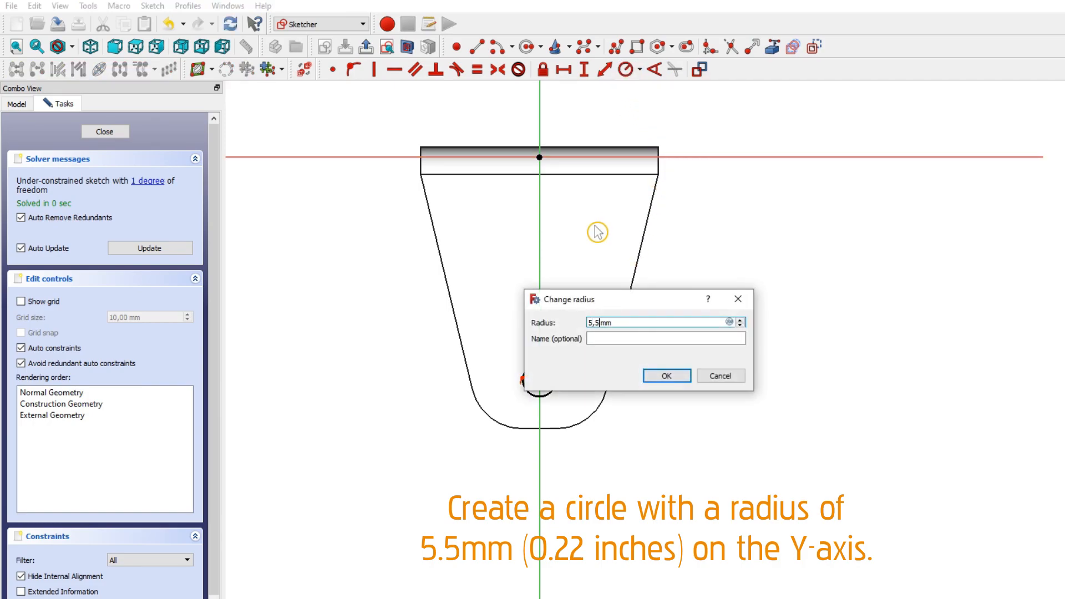
key(Return)
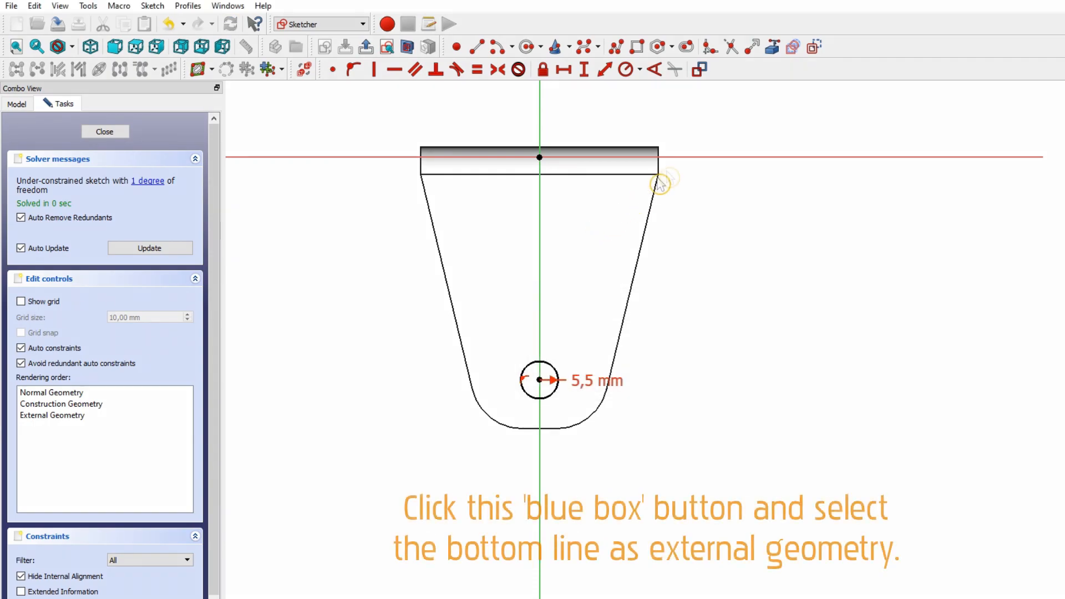
- Link the side wall's short bottom edge into the sketch as external geometry
click(771, 51)
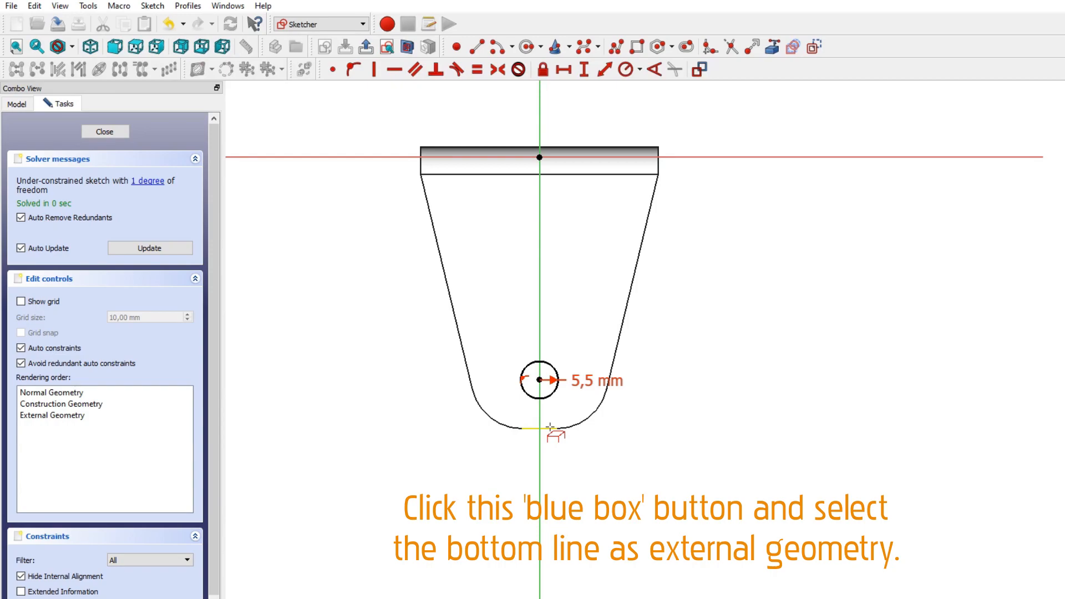
click(550, 428)
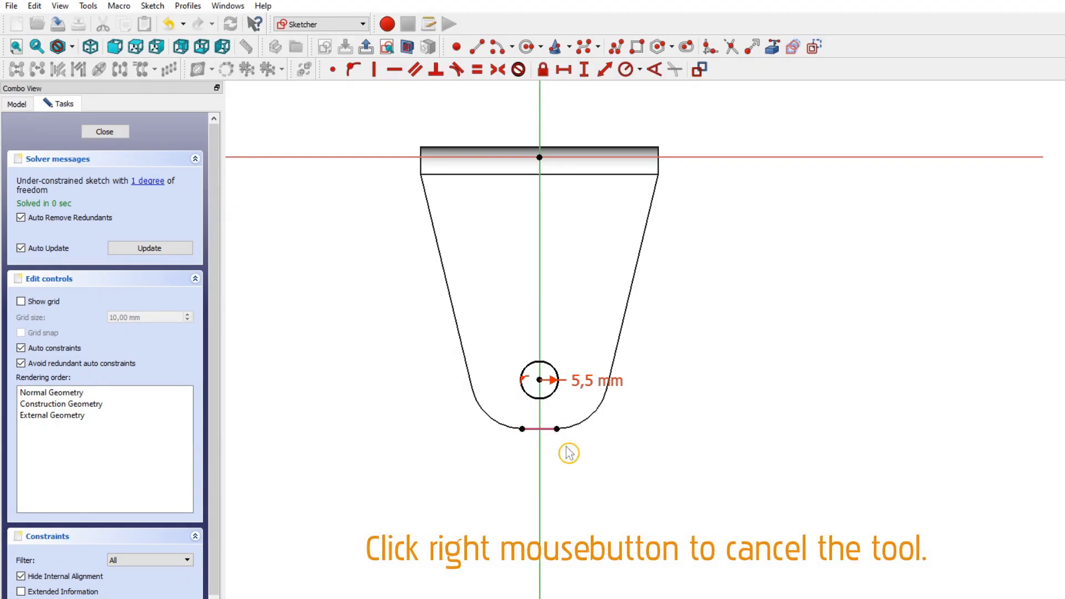
right_click(568, 453)
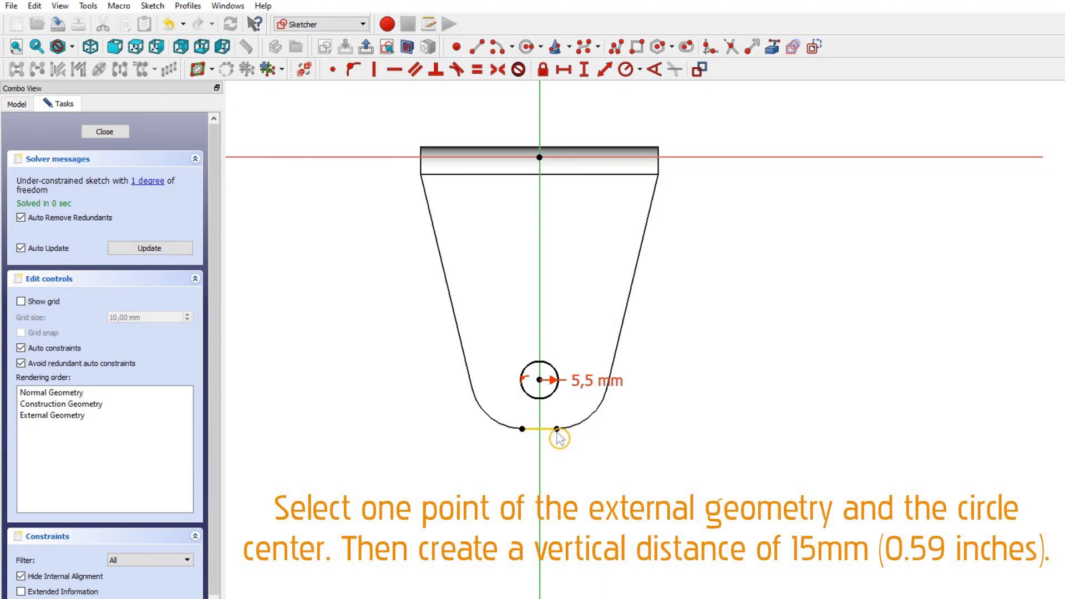
- Constrain the circle's centre to a vertical distance of 15 mm from the side wall's bottom edge and close the sketch
click(558, 431)
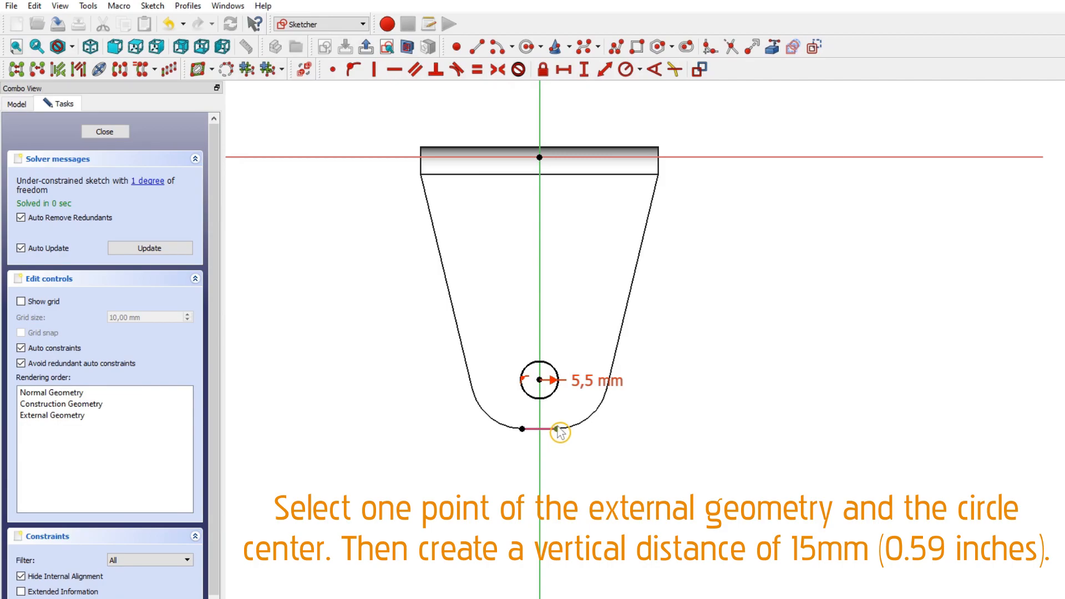
click(540, 381)
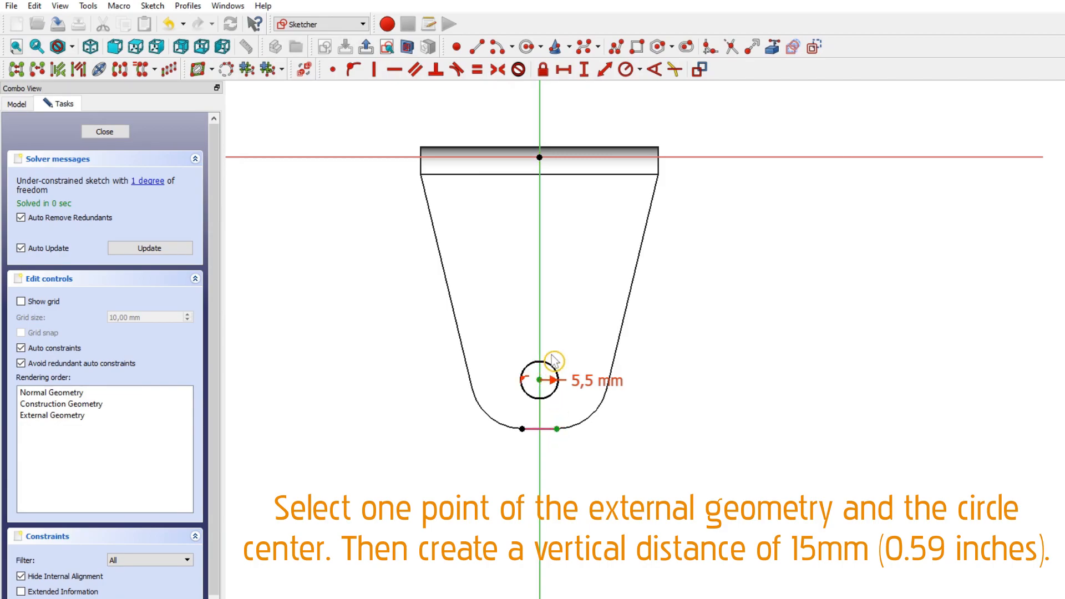
click(585, 72)
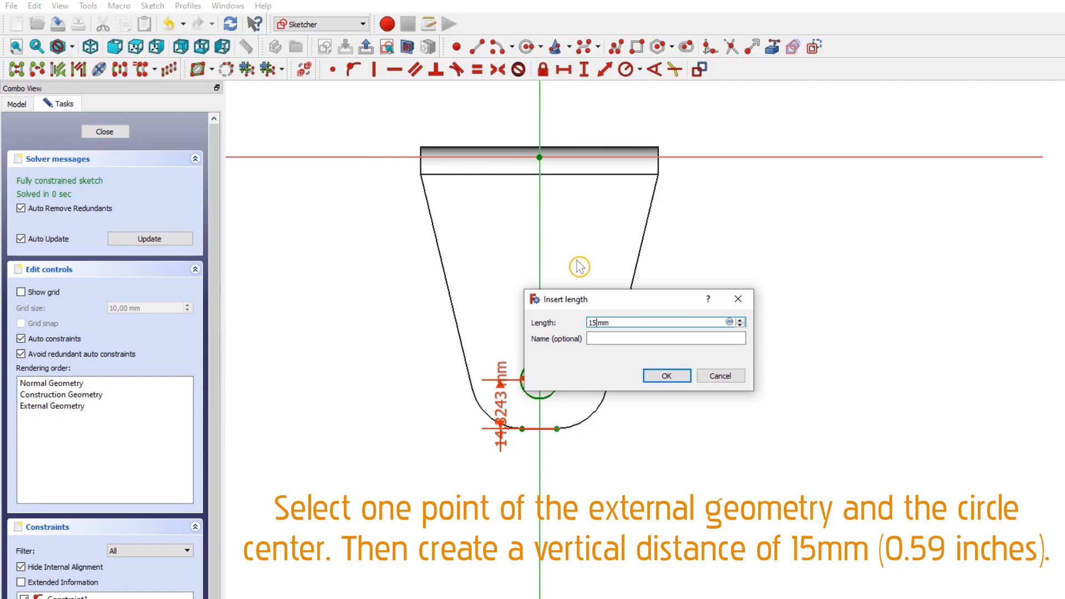
key(Return)
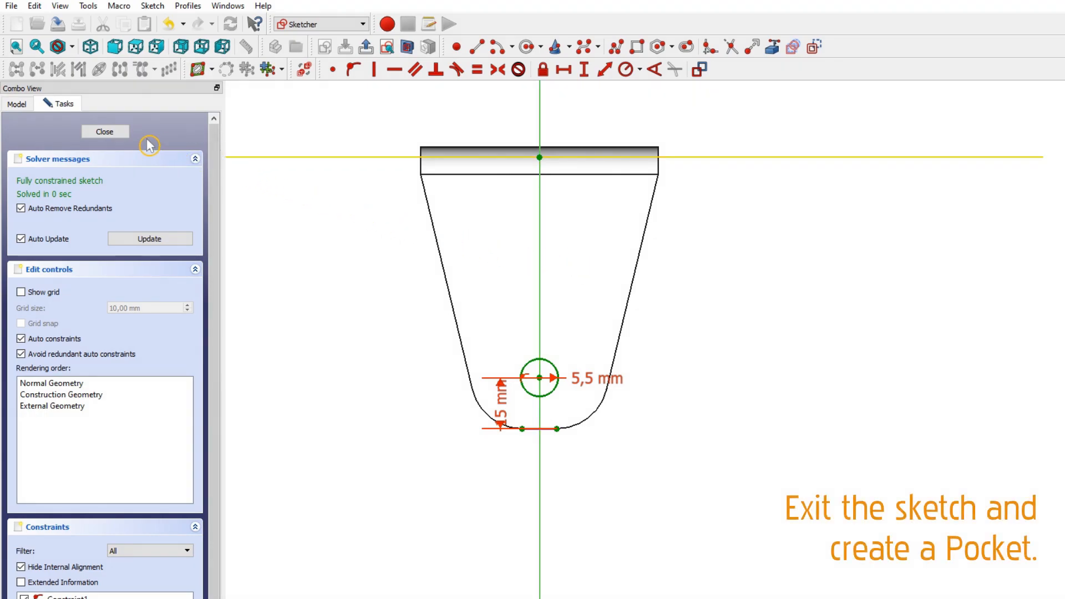
click(123, 134)
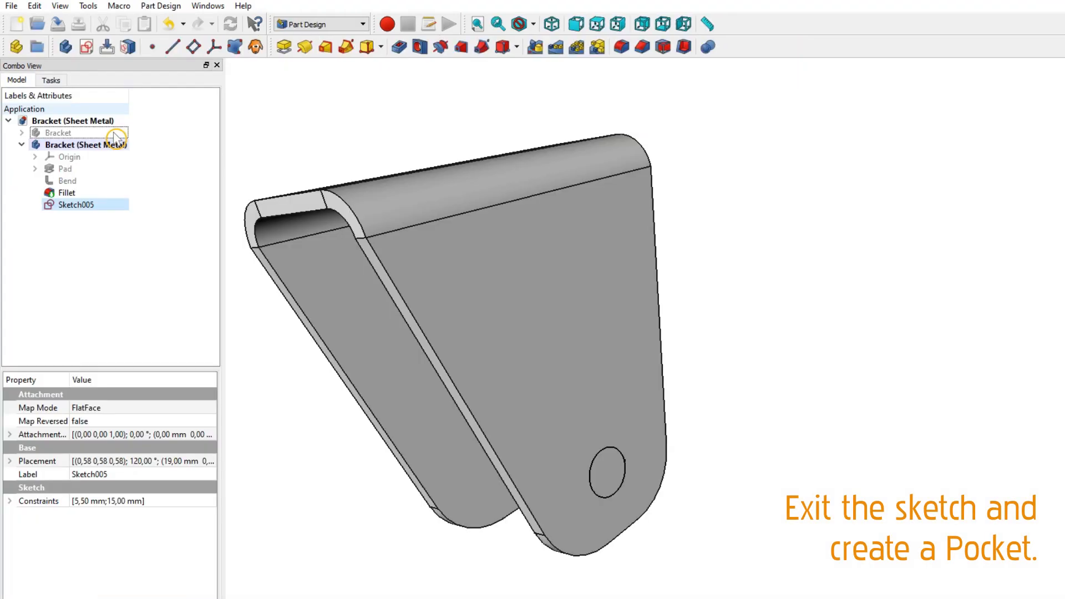
- Pocket the circle sketch with the Through all type to cut the wheel holes in both side walls
click(398, 48)
middle_drag(423, 154, 789, 371)
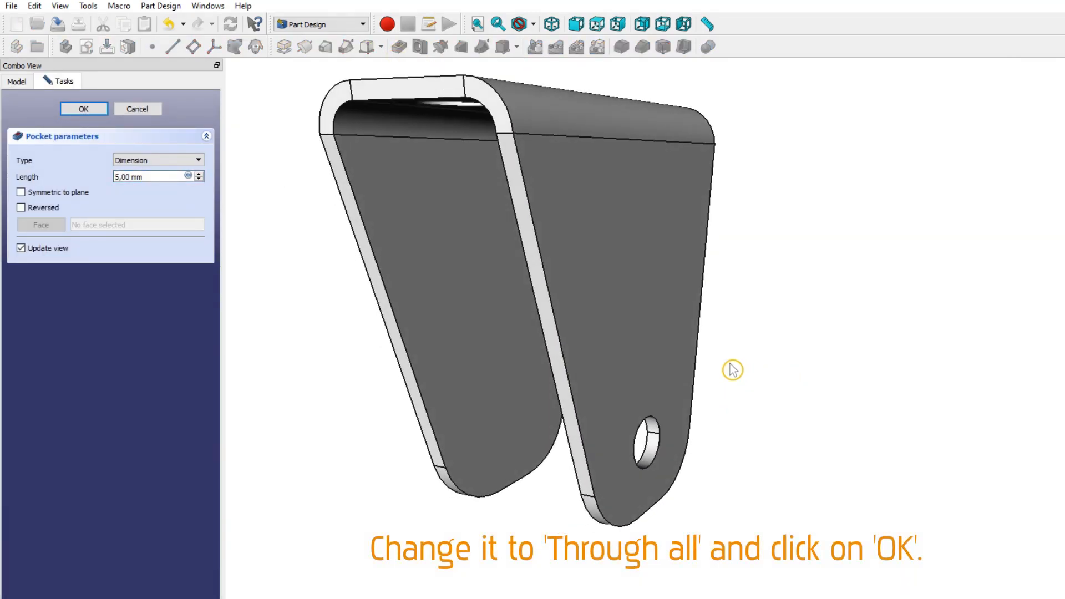
click(172, 160)
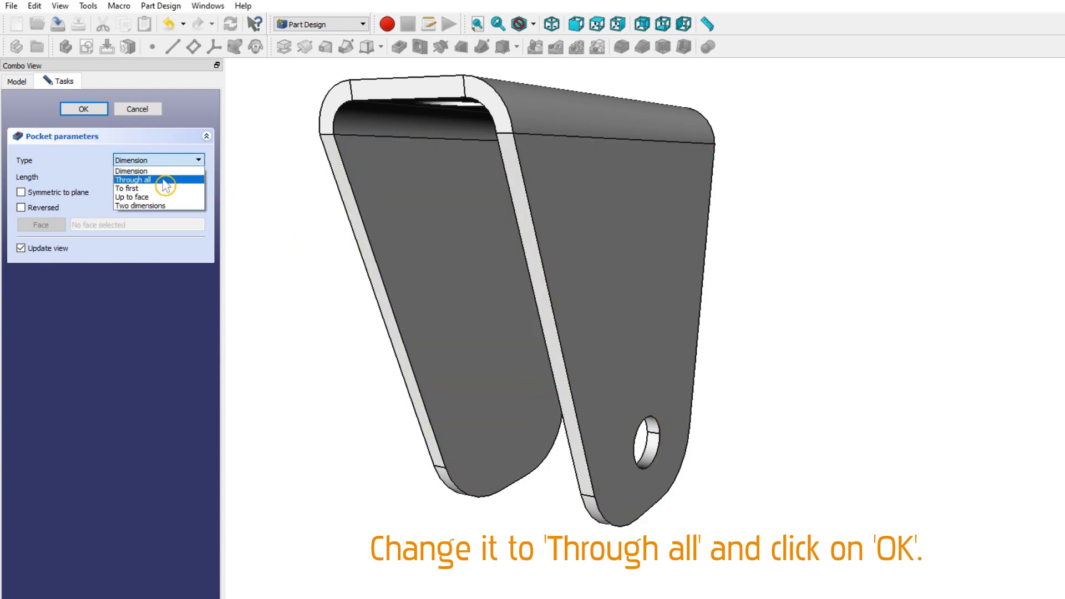
click(165, 181)
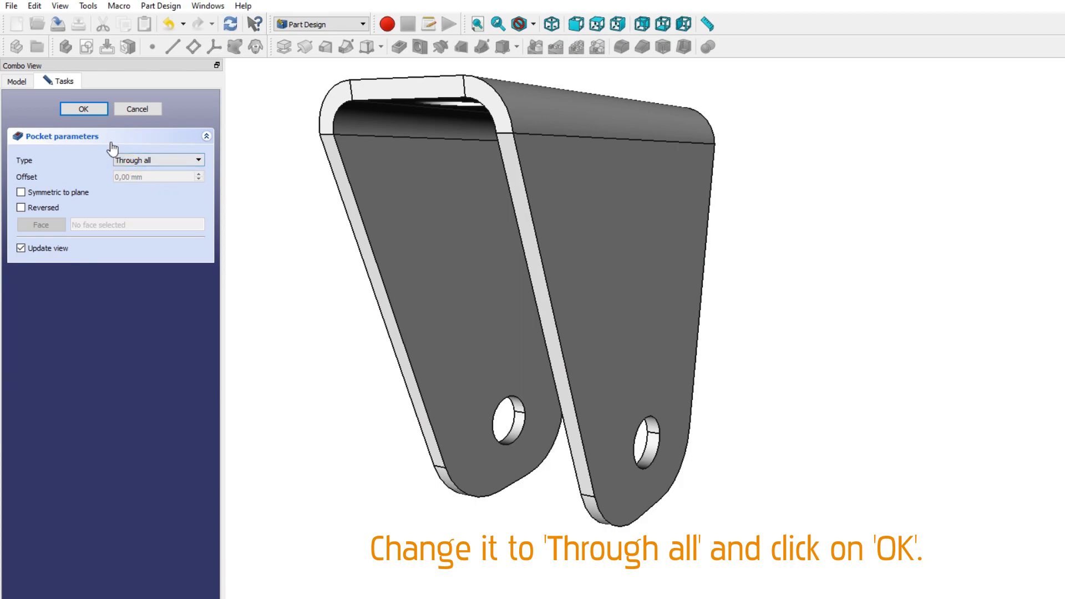
click(83, 109)
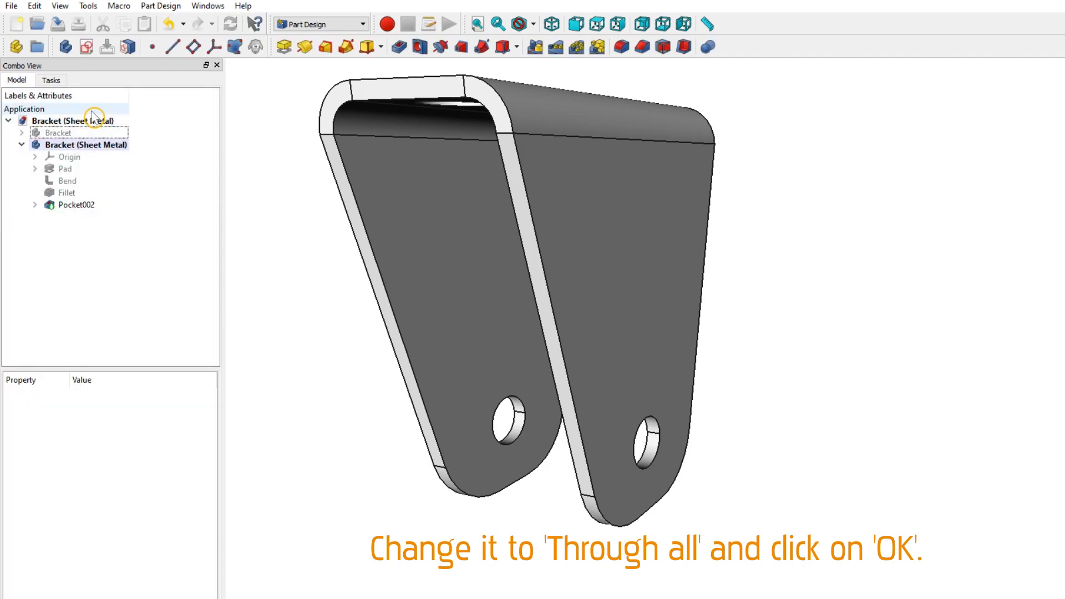
- Show the original Bracket body over the sheet metal one, compare their shapes, and hide the original again
click(97, 133)
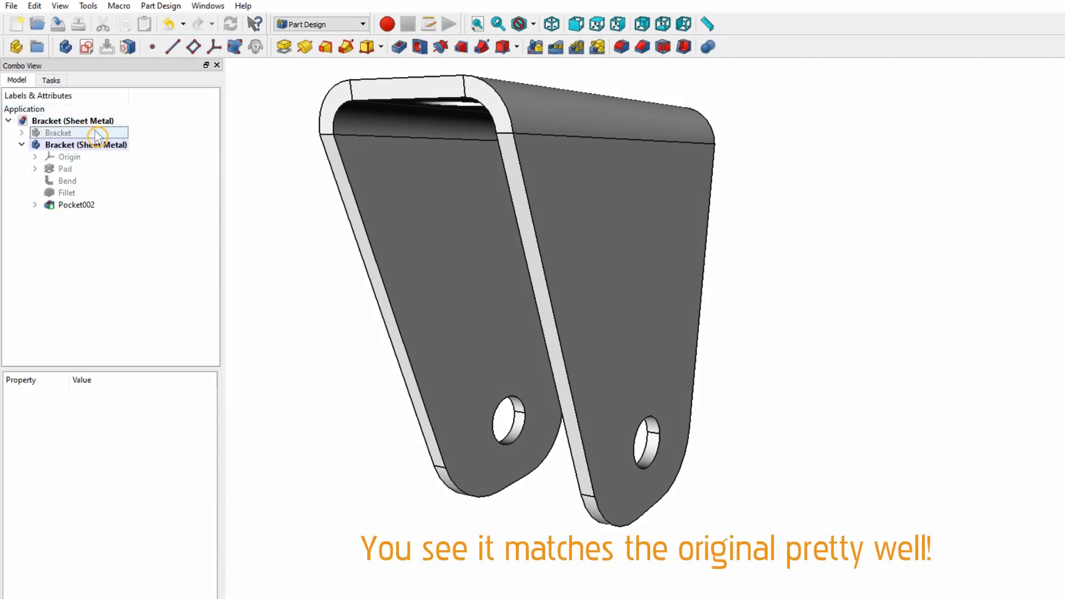
key(space)
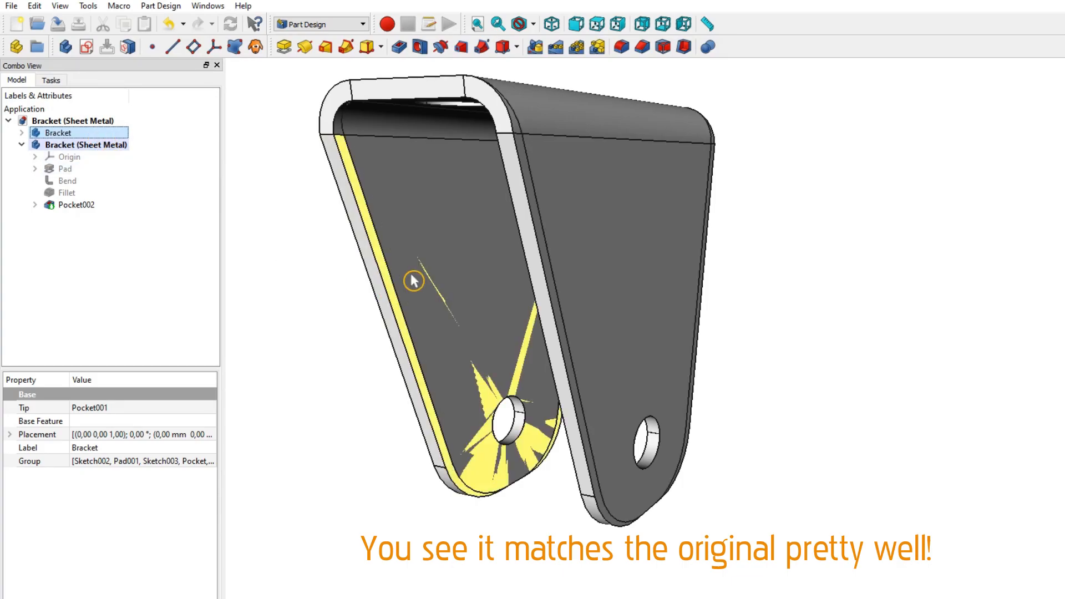
scroll(666, 222, down, 3)
middle_drag(761, 157, 720, 205)
middle_drag(754, 285, 628, 253)
click(650, 250)
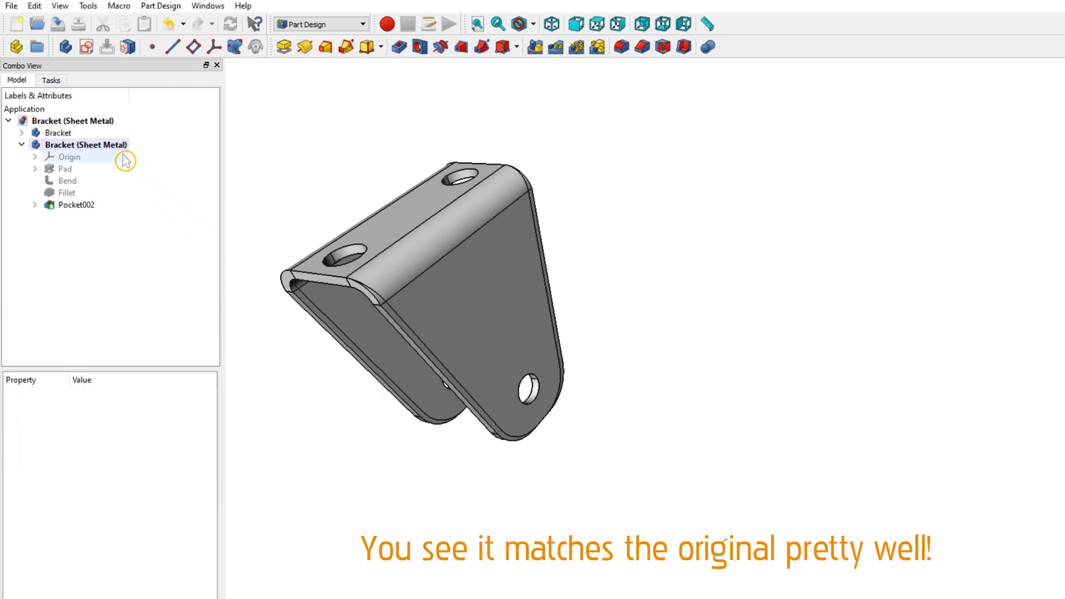
click(82, 136)
key(space)
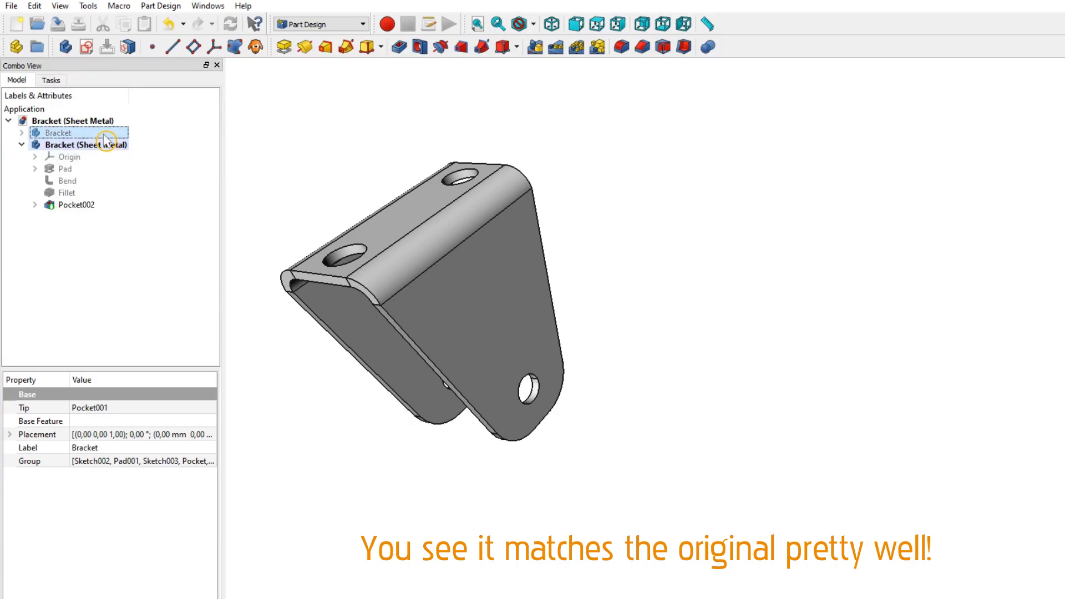
- View the underside of the sheet metal bracket and switch to the Sheet Metal workbench
click(100, 146)
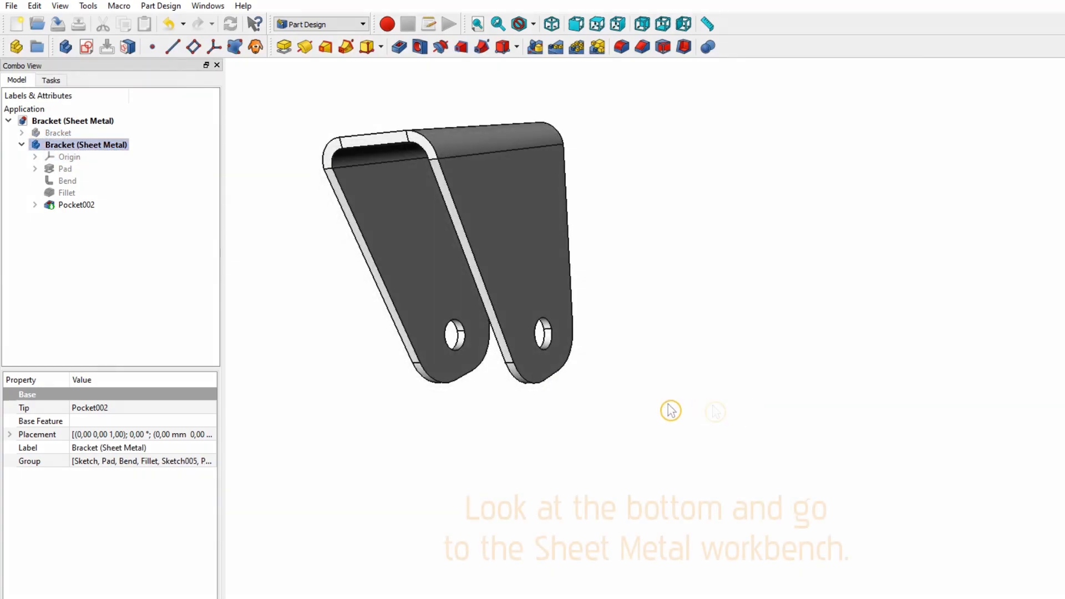
middle_drag(762, 505, 927, 438)
middle_drag(384, 111, 307, 123)
middle_drag(872, 400, 865, 340)
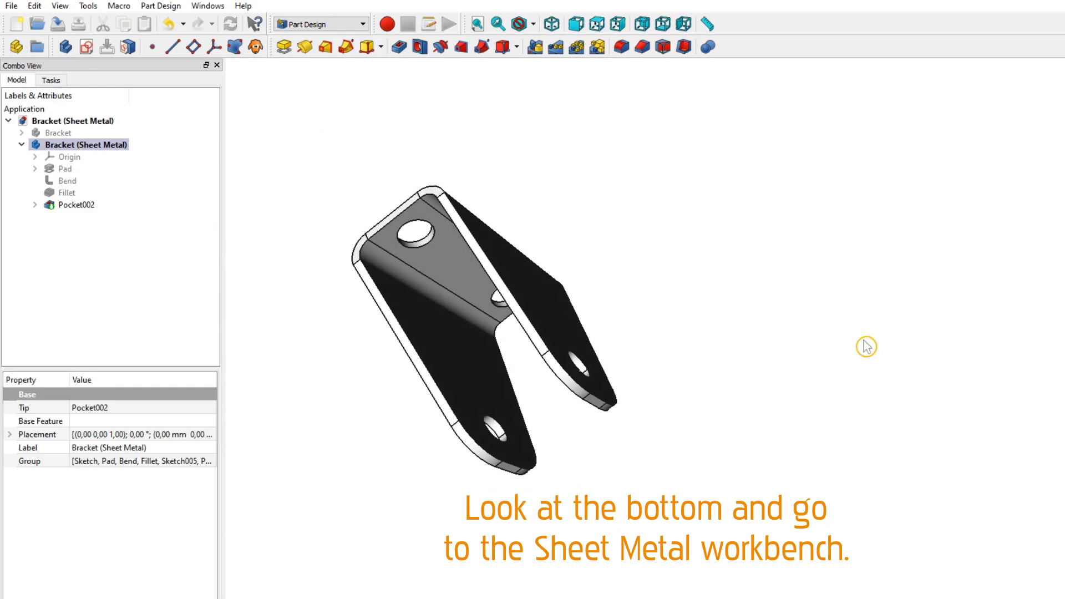
click(347, 26)
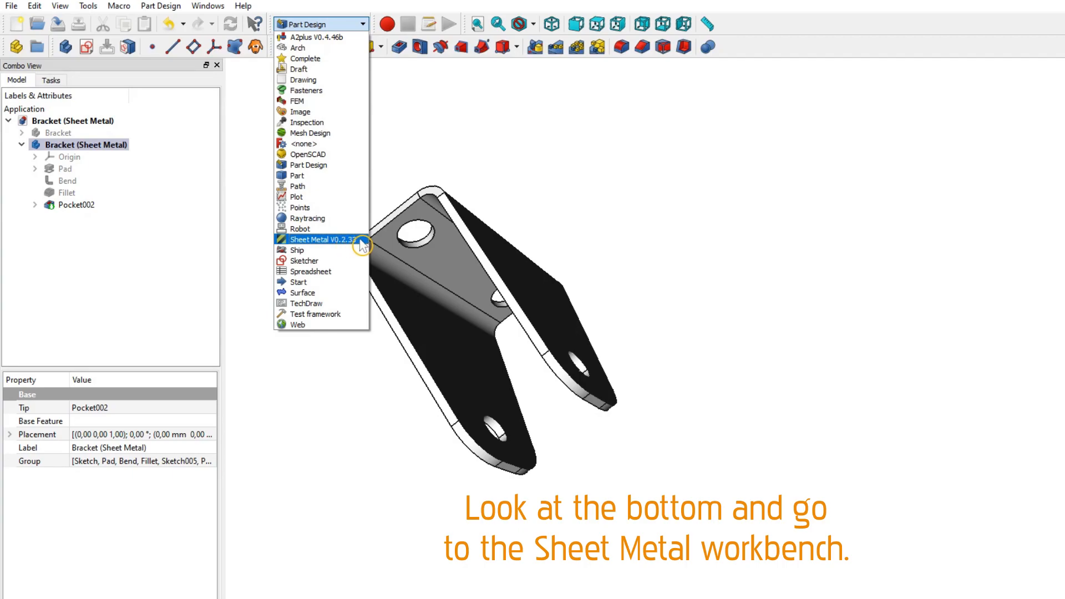
click(360, 240)
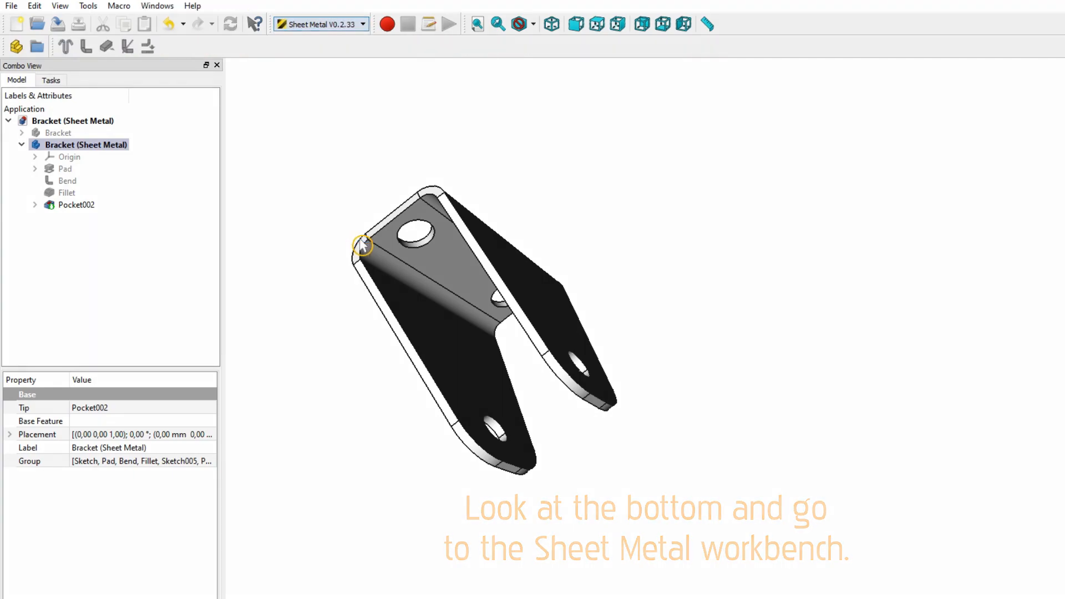
- Unfold the bracket from the inner face of its base, with a manual K-factor of 0.4, DIN standard and separate projection sketches
click(441, 269)
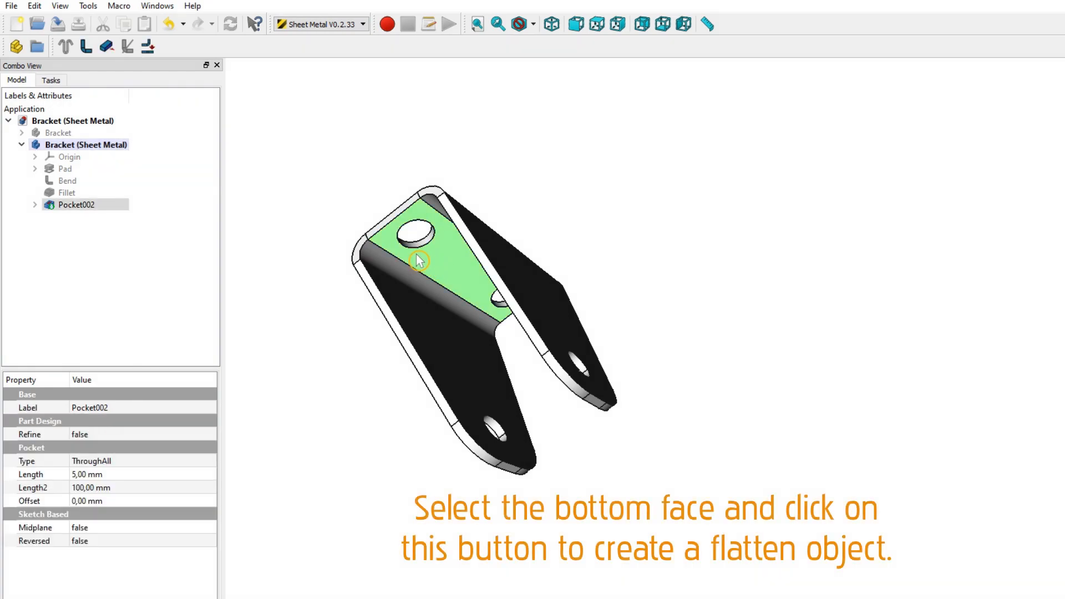
click(151, 52)
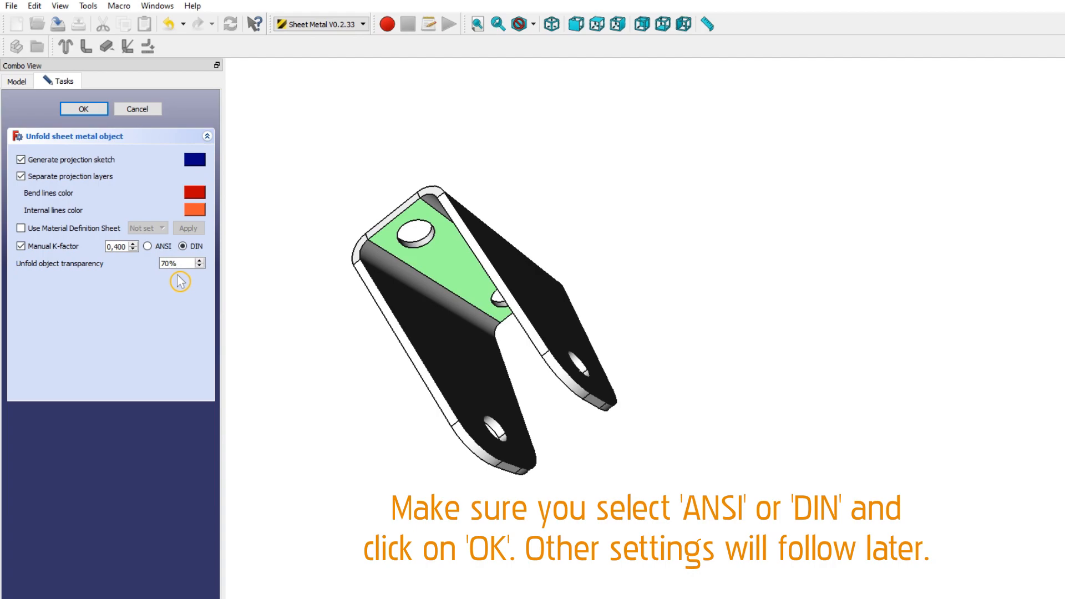
click(96, 112)
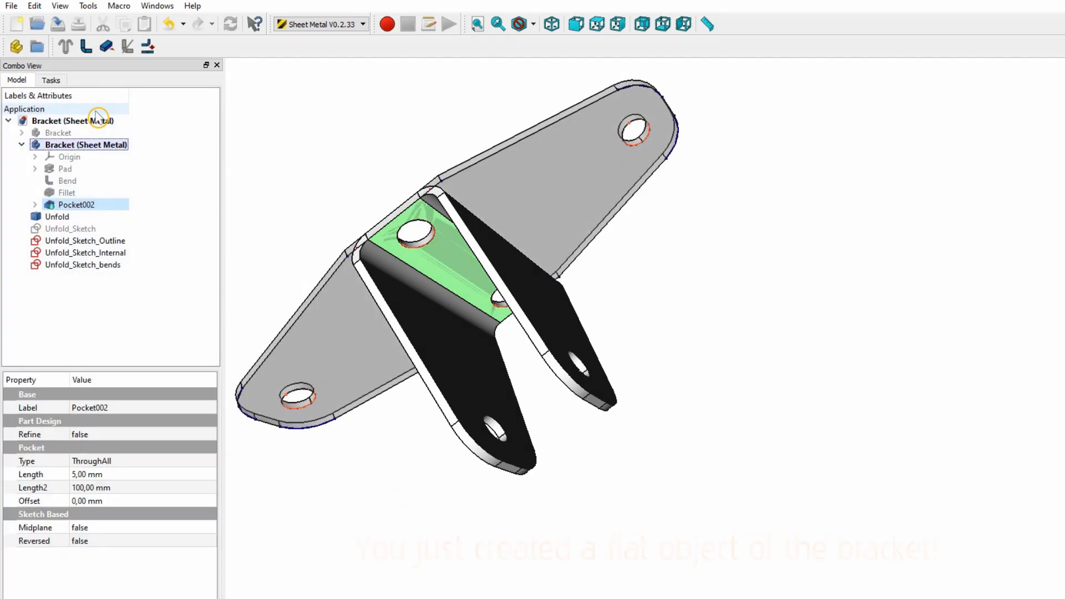
- Examine the flat object from several angles and highlight its solid and its outline, internal and bend line sketches
middle_drag(506, 94, 371, 203)
click(575, 28)
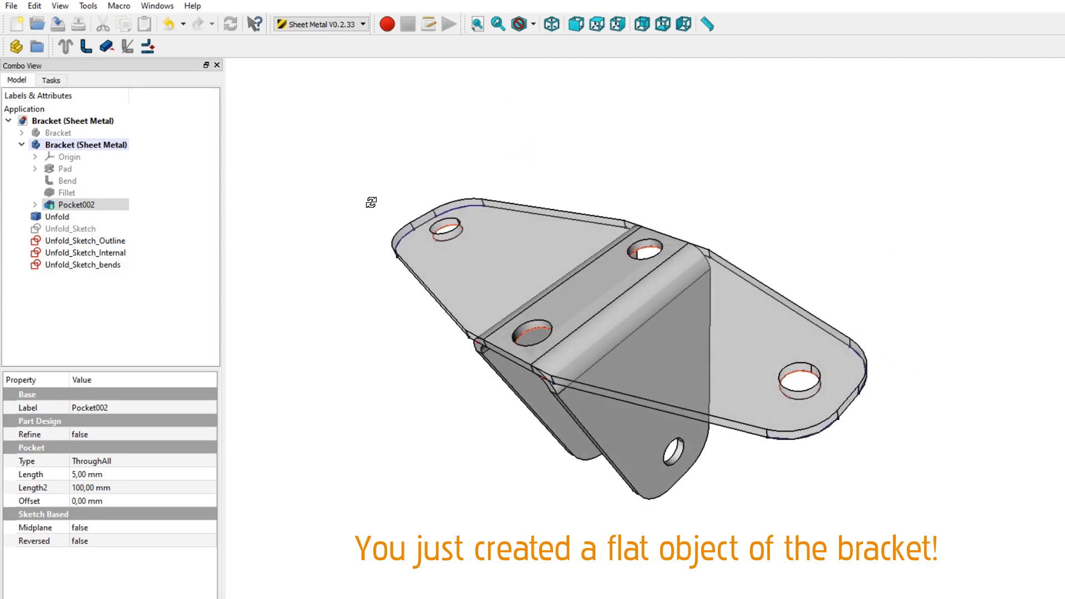
middle_drag(397, 165, 395, 169)
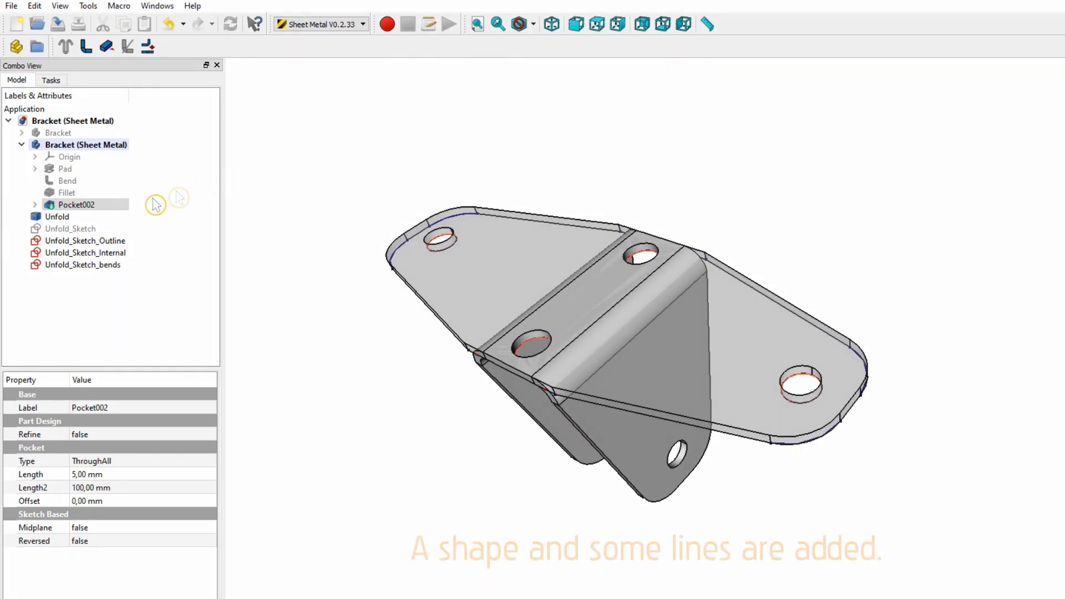
click(76, 218)
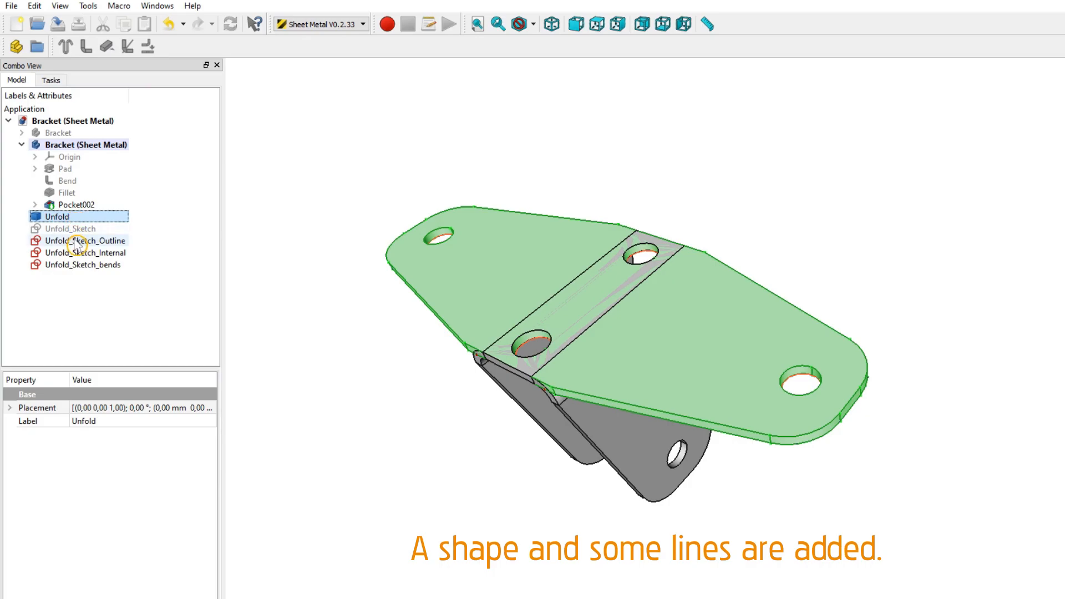
click(77, 241)
click(78, 253)
click(77, 266)
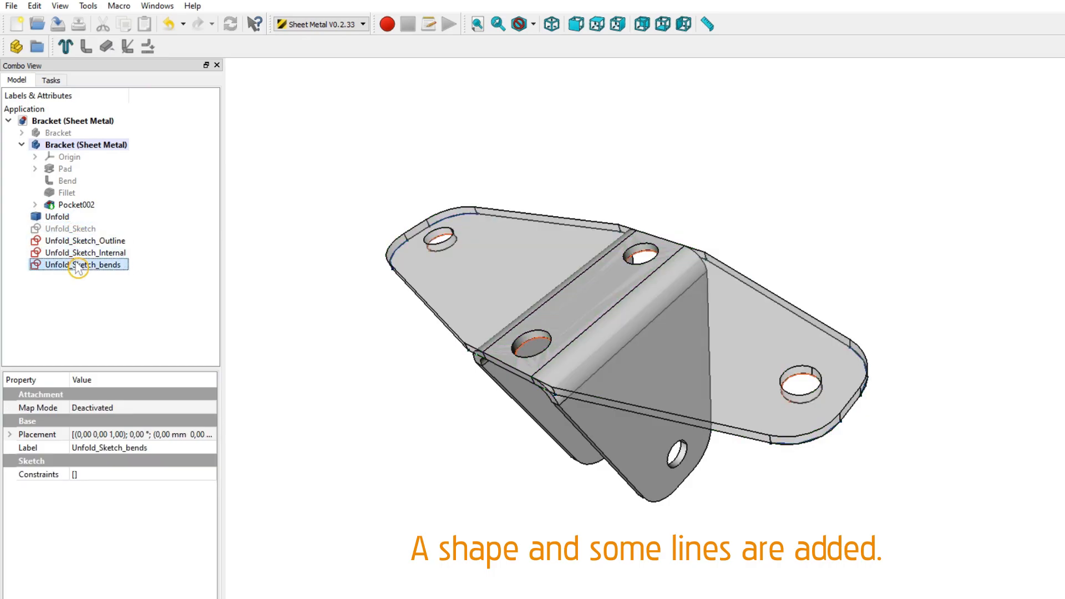
- Collapse and hide the folded Bracket (Sheet Metal) body so only the flat object is displayed
click(100, 145)
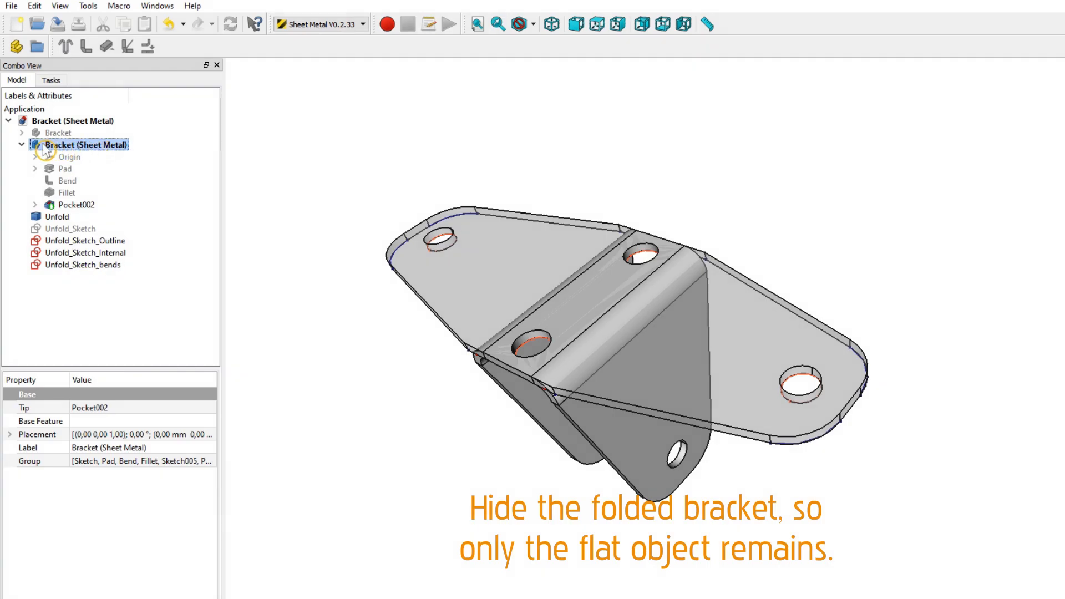
click(22, 146)
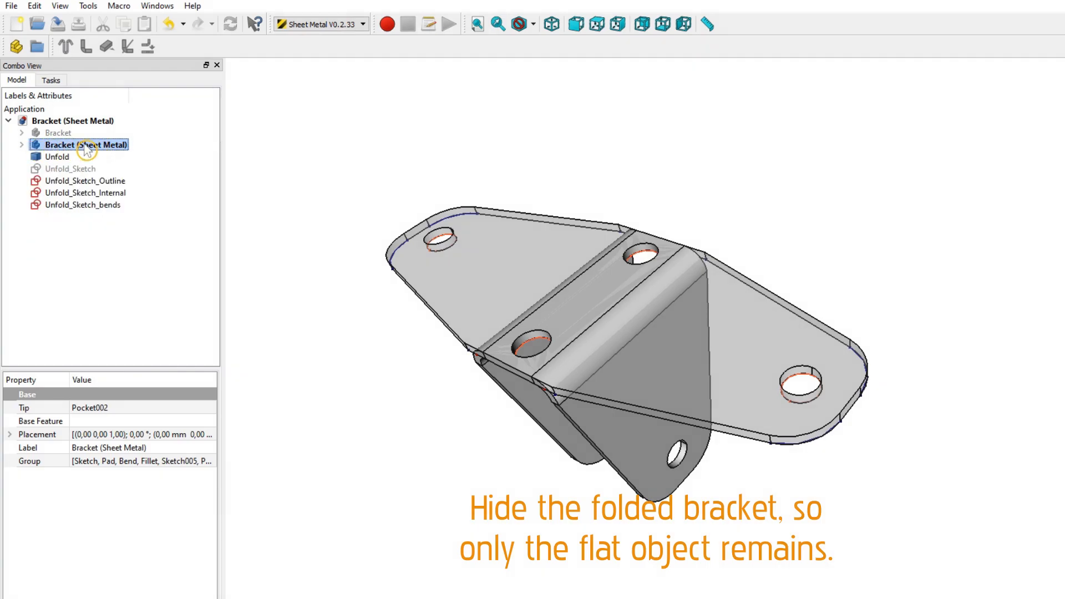
key(space)
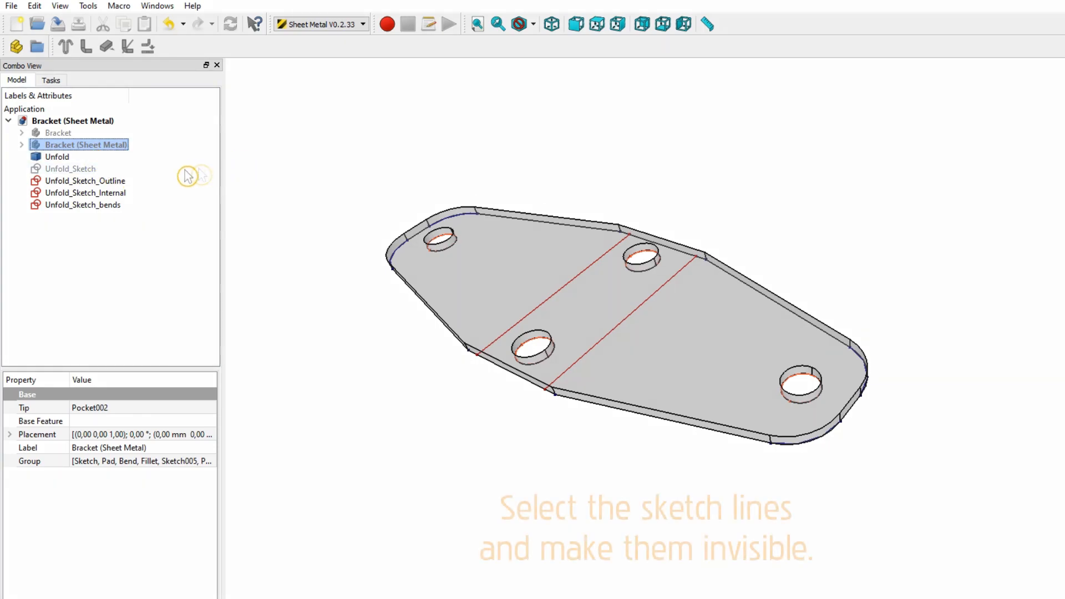
- Hide the Unfold_Sketch_Outline and Unfold_Sketch_Internal sketches
click(123, 182)
key(space)
click(114, 195)
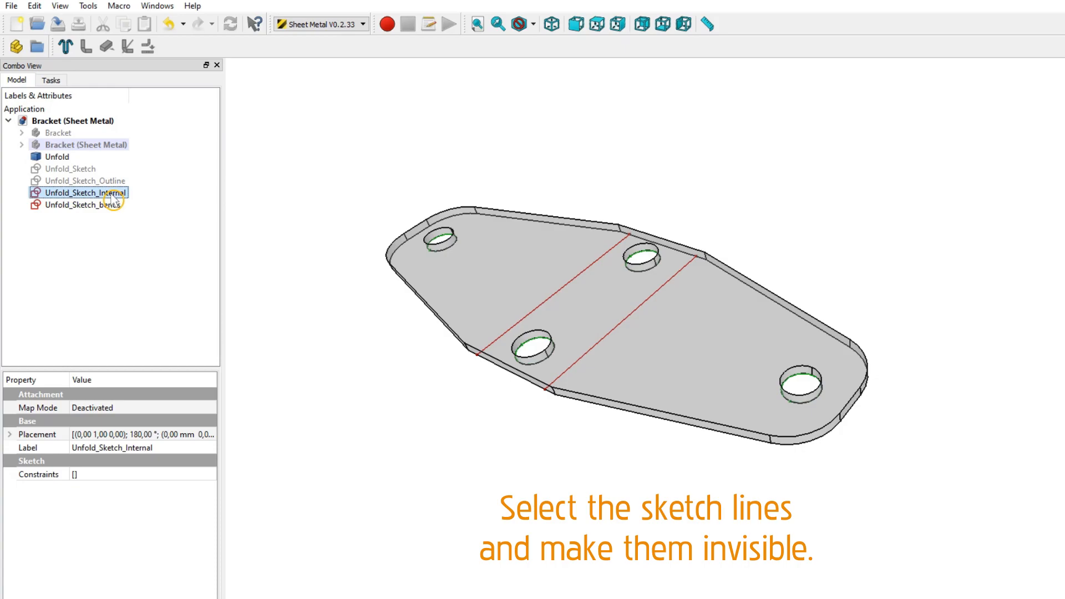
key(space)
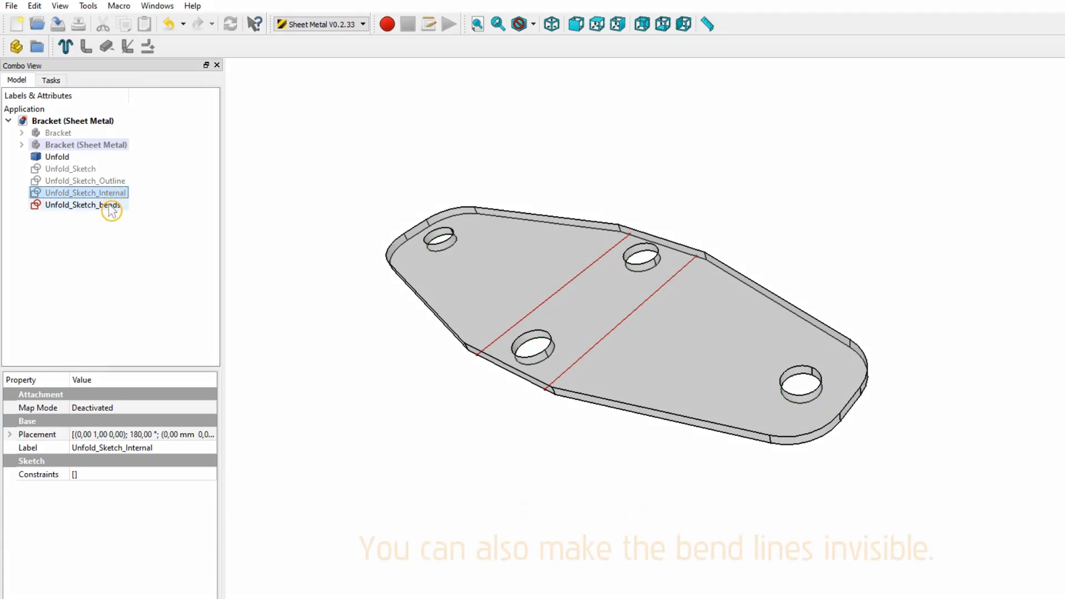
- Hide the Unfold_Sketch_bends sketch, make its bend lines visible again, and clear the selection
click(110, 207)
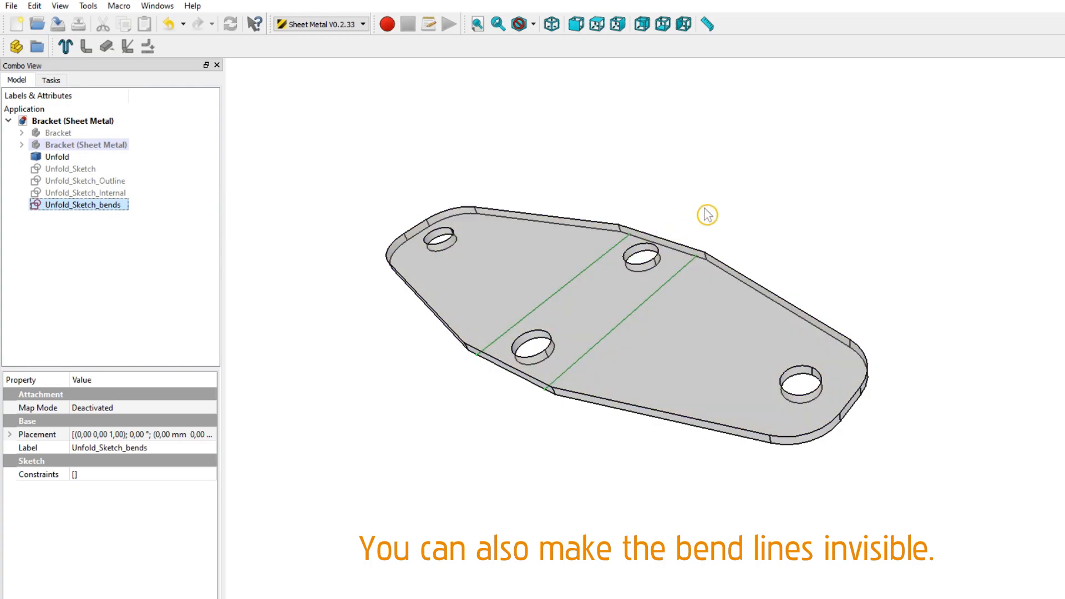
key(space)
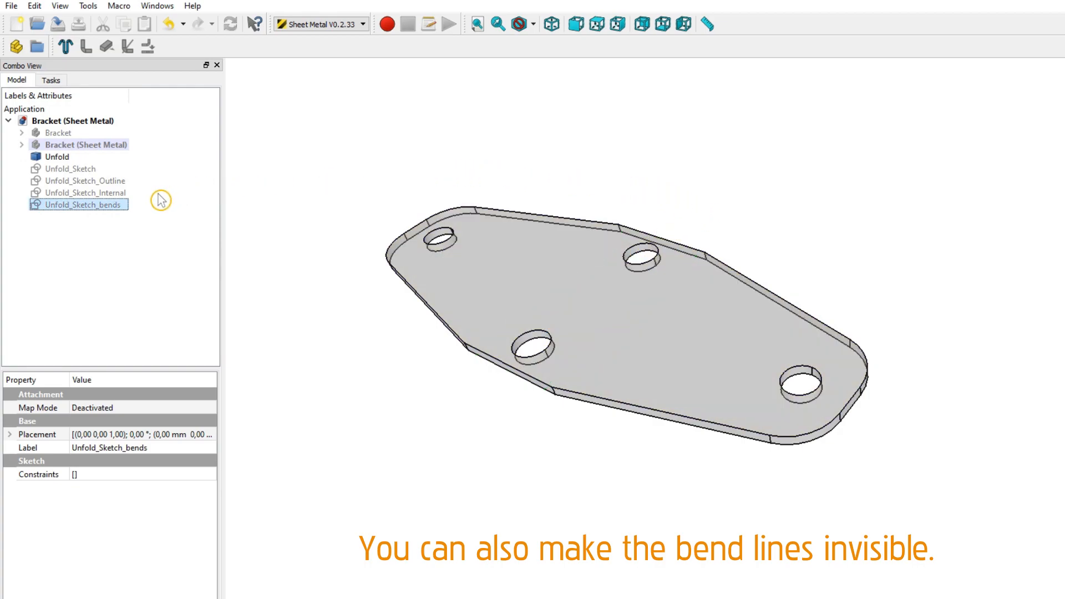
key(space)
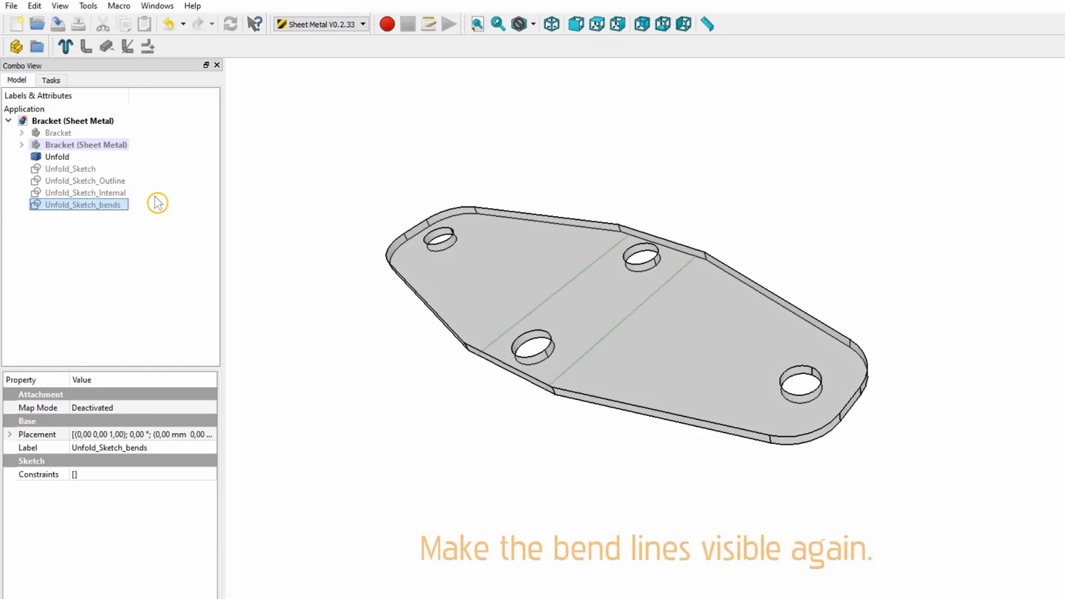
click(282, 255)
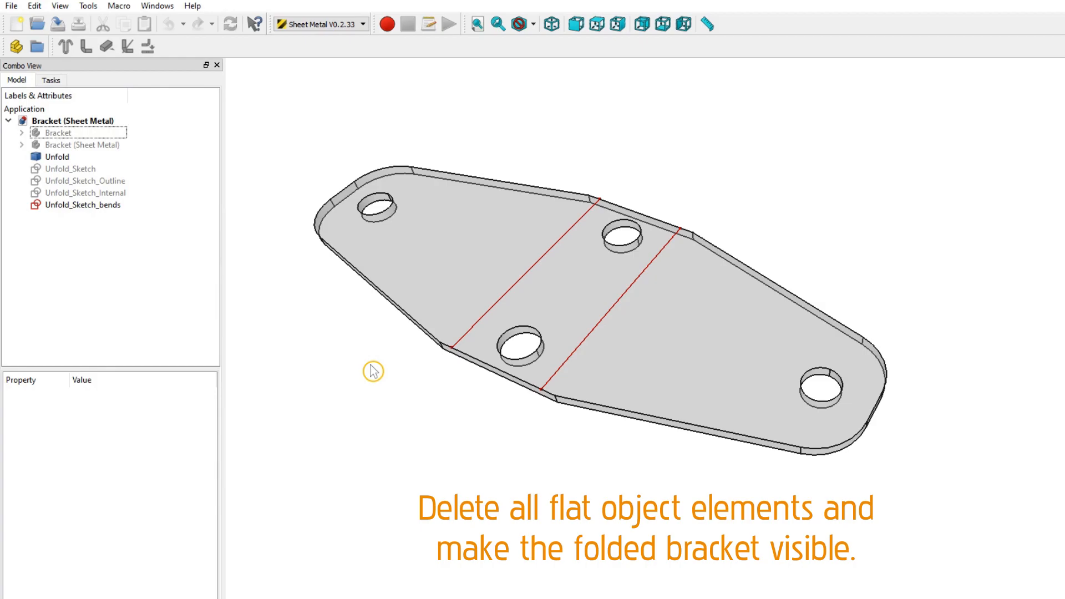
- Delete the Unfold object with all its Unfold_Sketch sketches, and show the folded Bracket (Sheet Metal) body again
click(72, 205)
shift+click(57, 158)
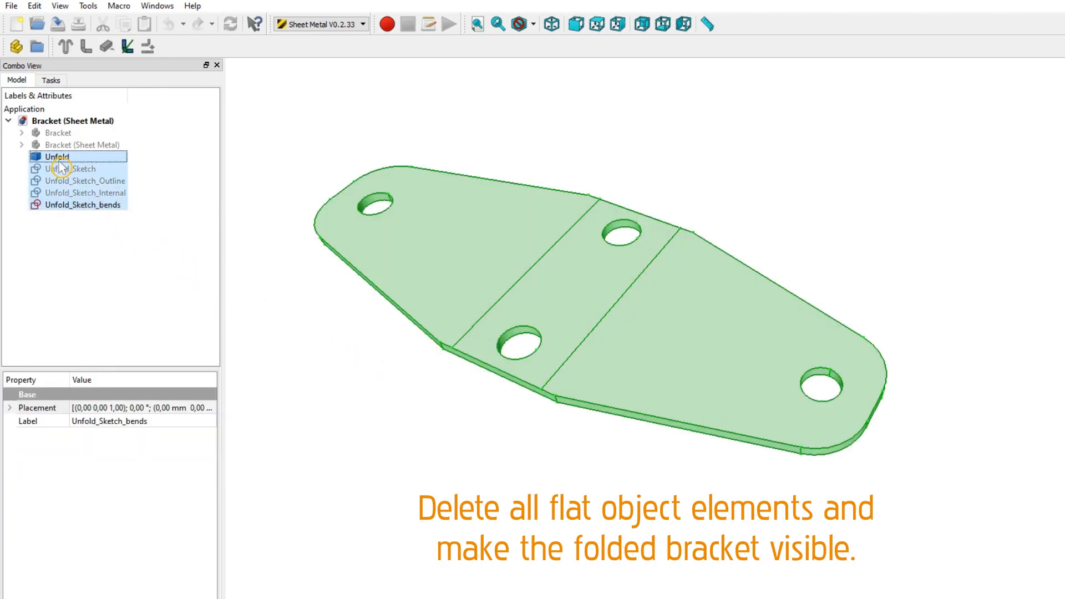
key(Delete)
click(67, 145)
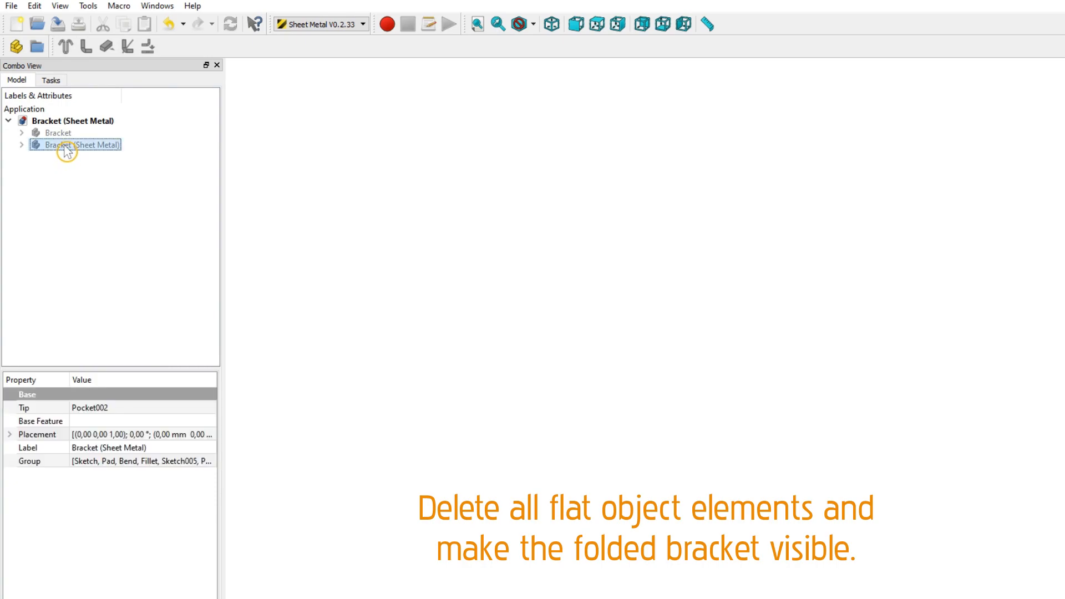
key(space)
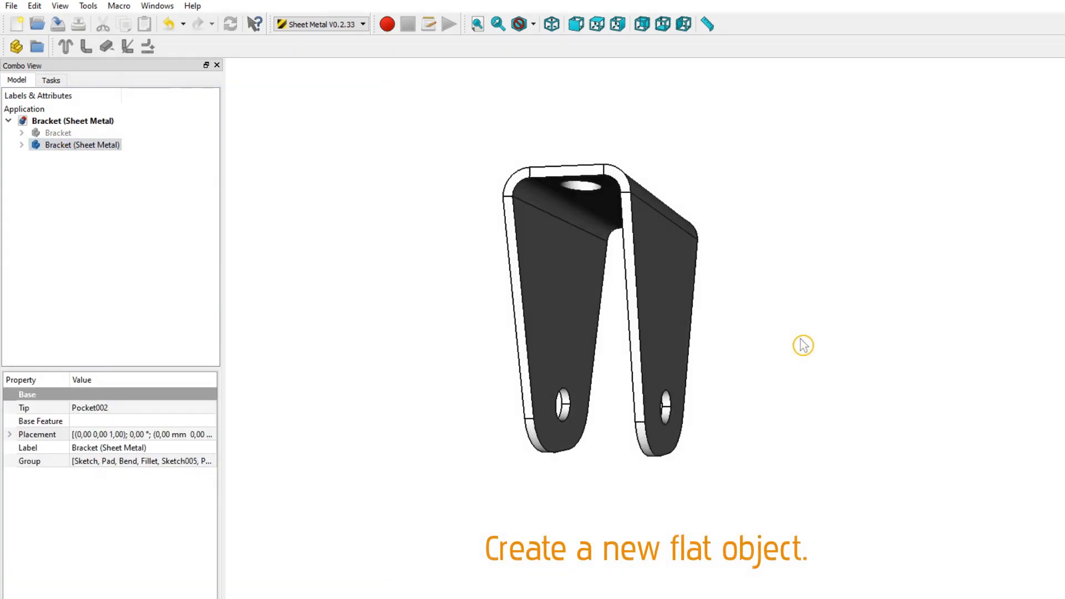
- Unfold the bracket from the inner face of its top plate, without a projection sketch and with 0% unfold object transparency
click(597, 218)
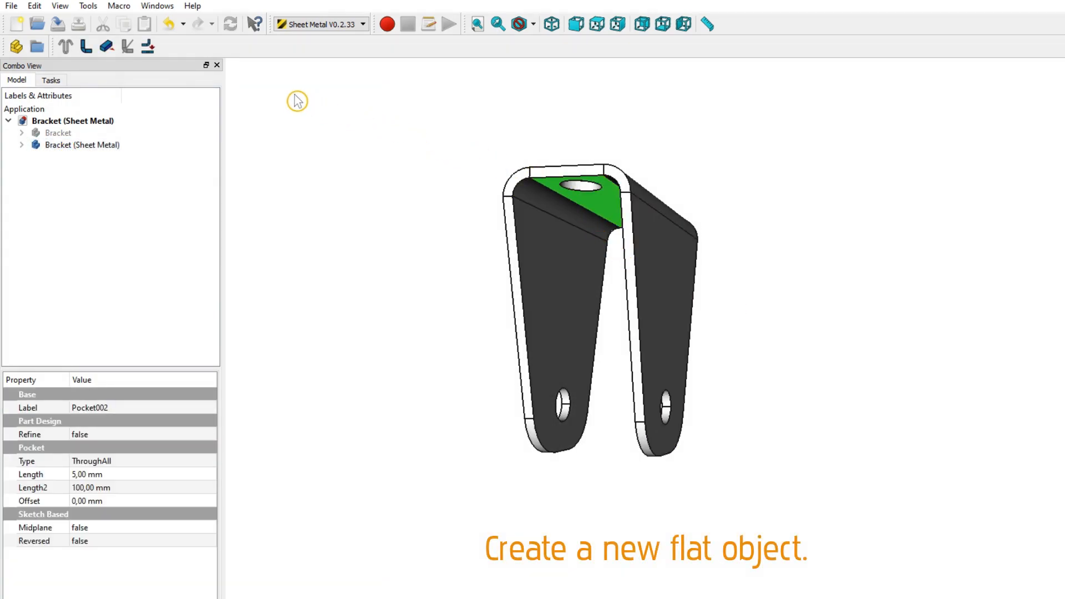
click(148, 47)
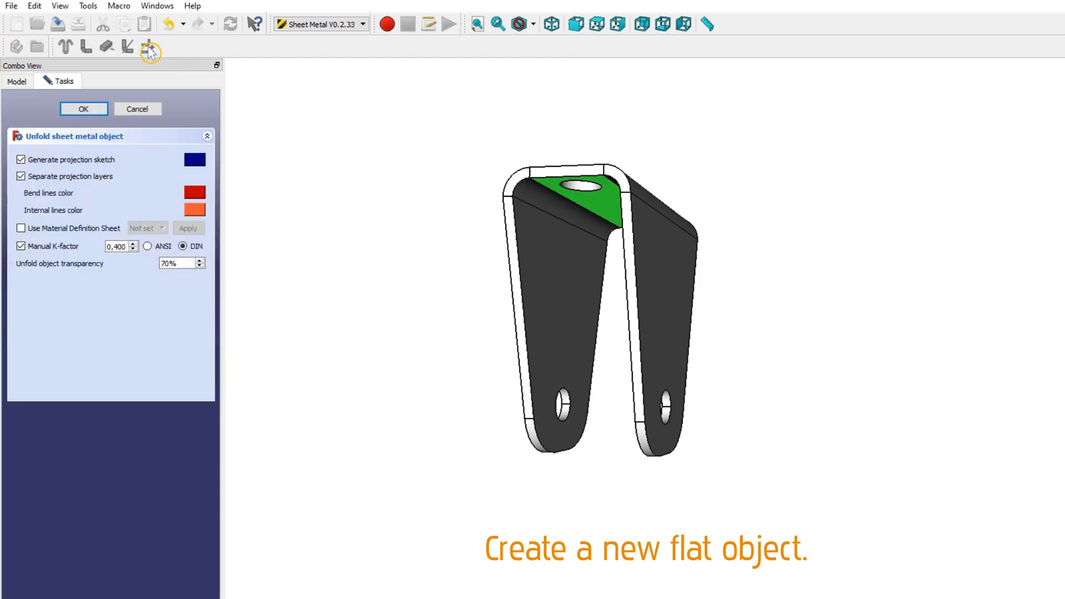
click(21, 160)
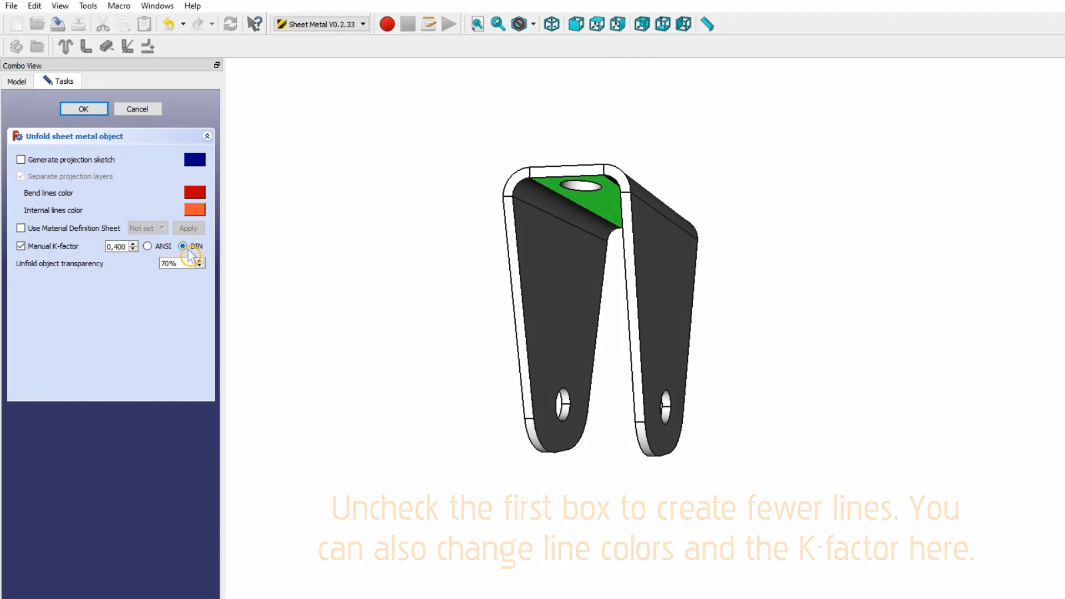
drag(187, 263, 147, 276)
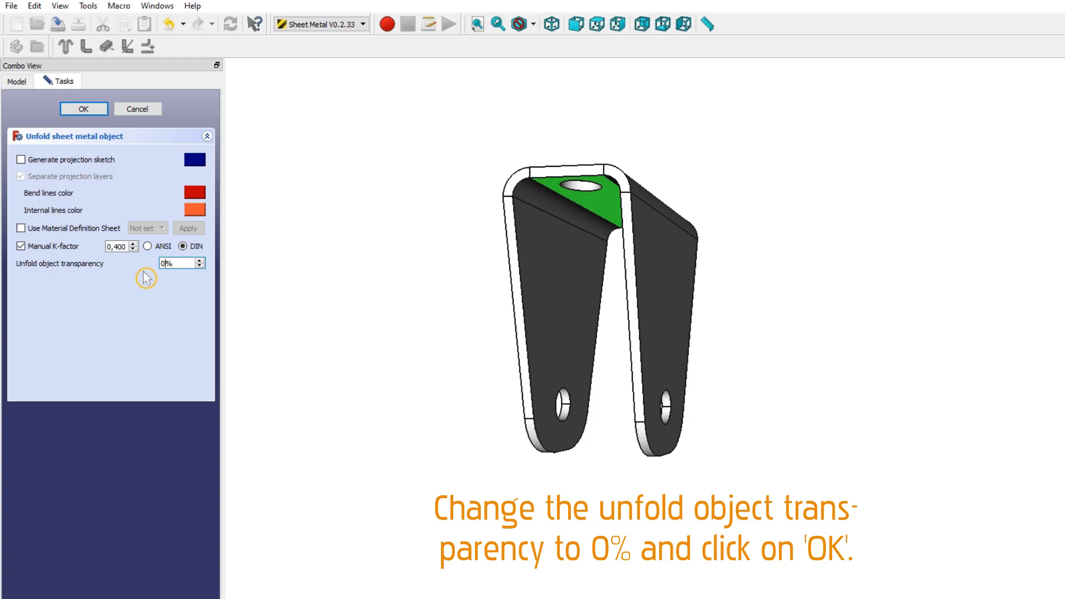
click(83, 109)
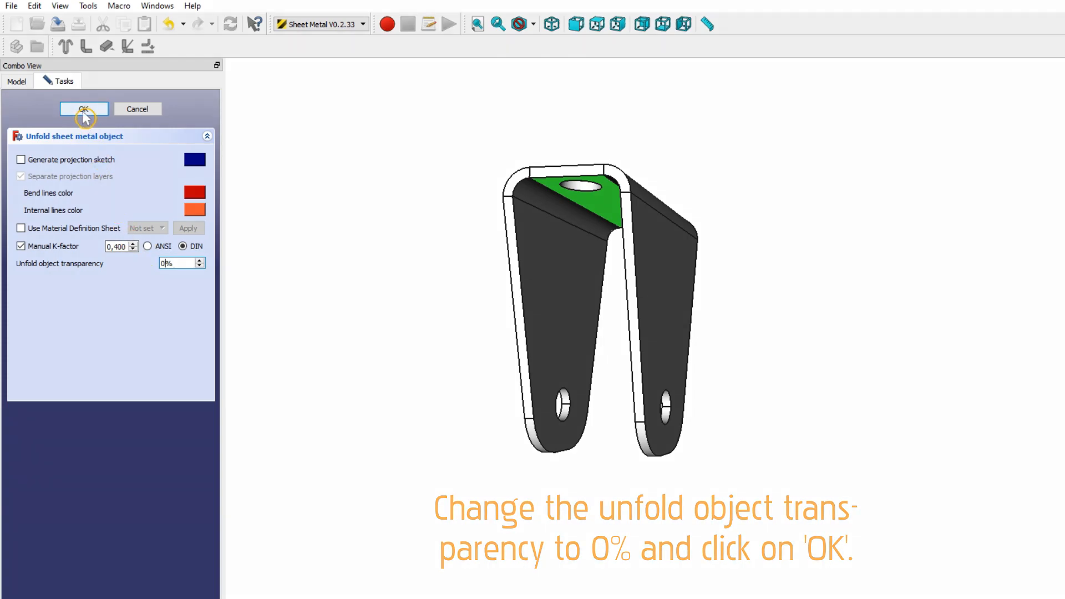
- Hide the folded Bracket (Sheet Metal) body so only the new flat object is displayed
middle_drag(658, 268, 649, 340)
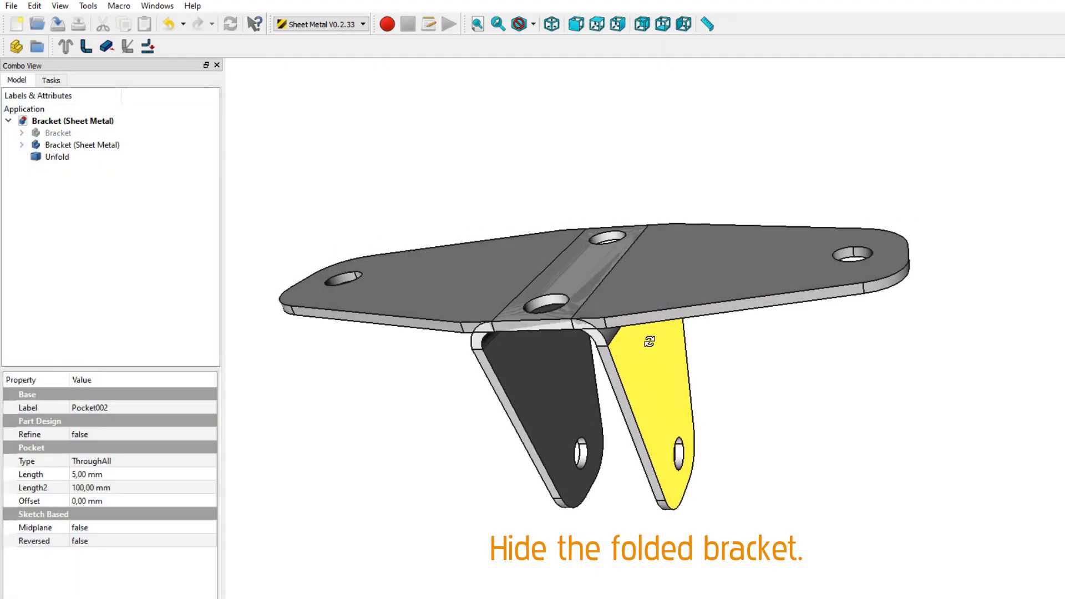
middle_drag(918, 205, 932, 262)
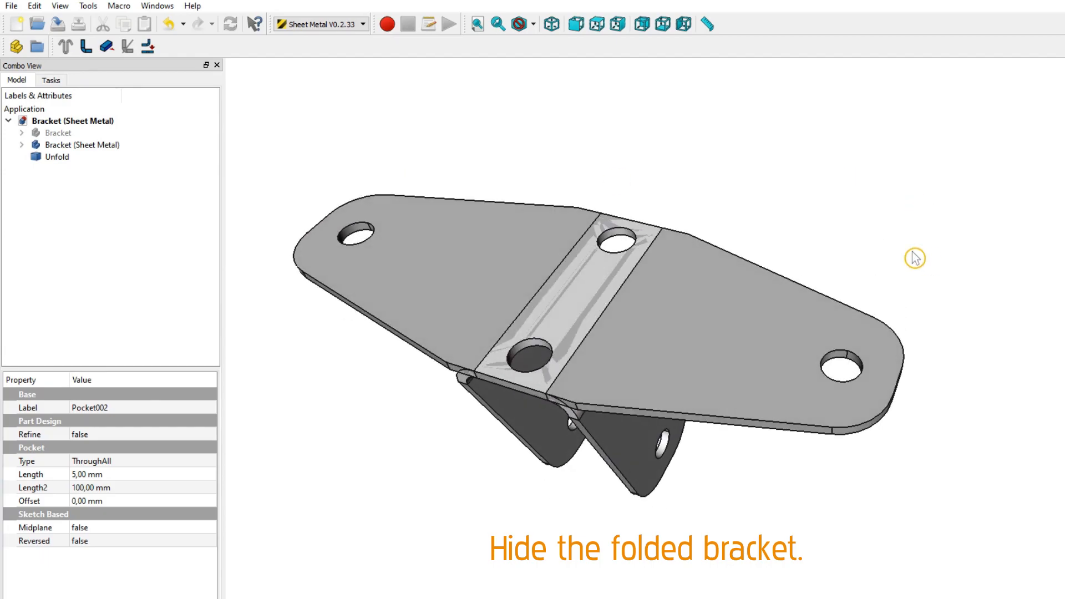
click(117, 146)
key(space)
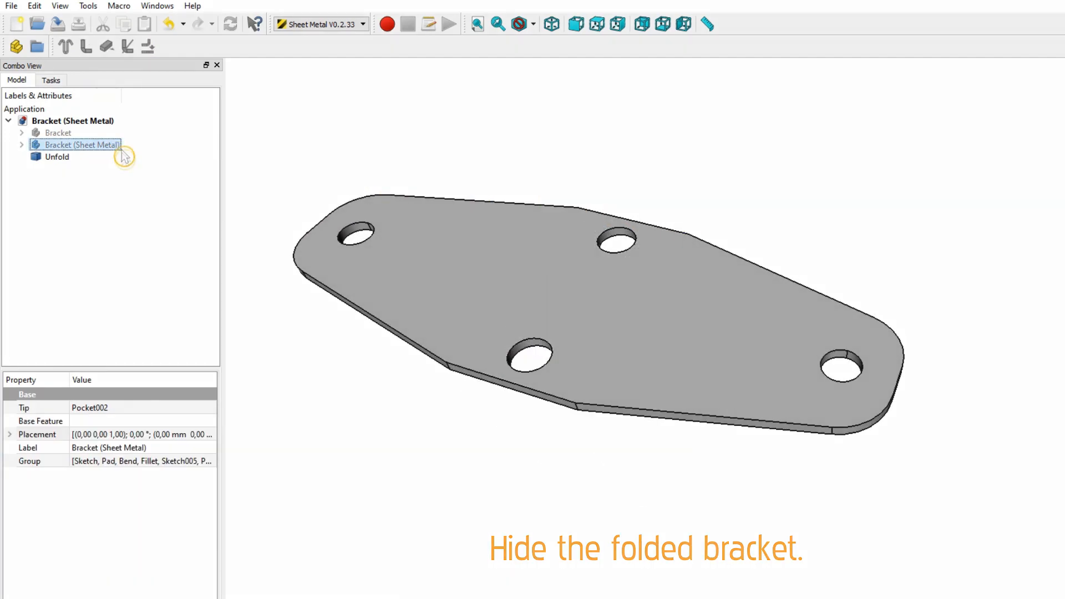